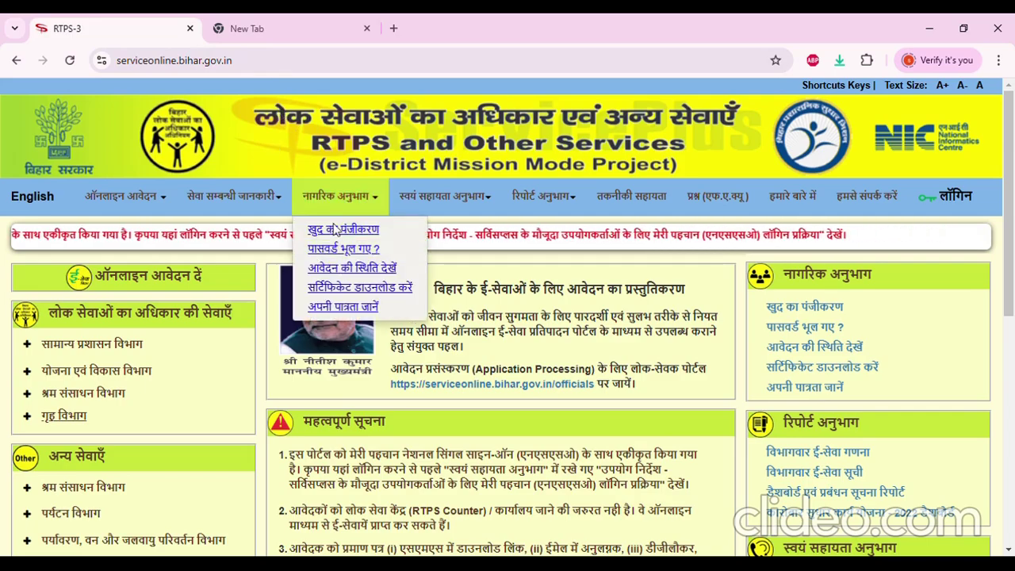
Browse the General Administration and Home Department certificate service lists, then collapse the Home list
scroll(327, 274, down, 2)
scroll(328, 273, up, 2)
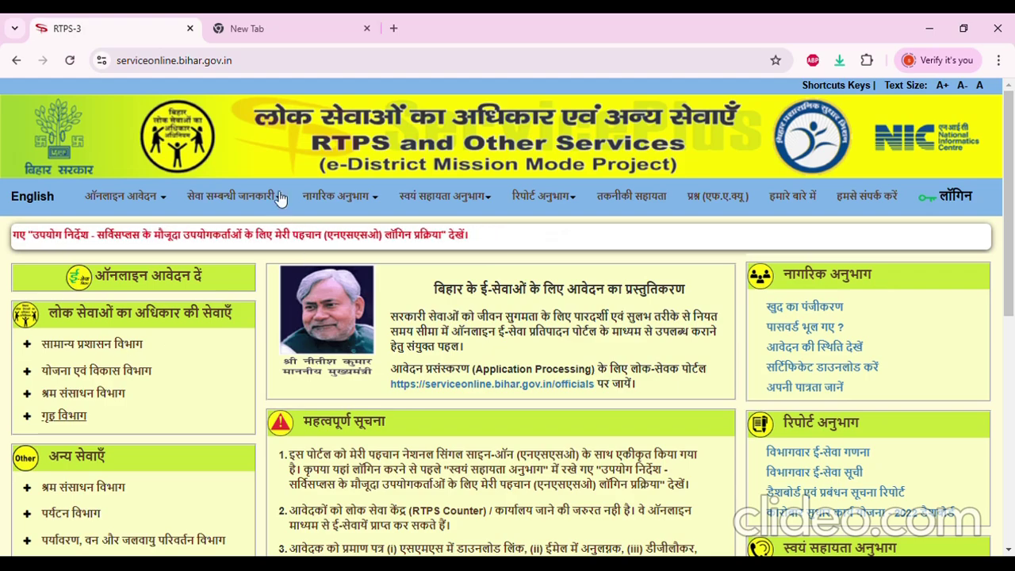
click(91, 344)
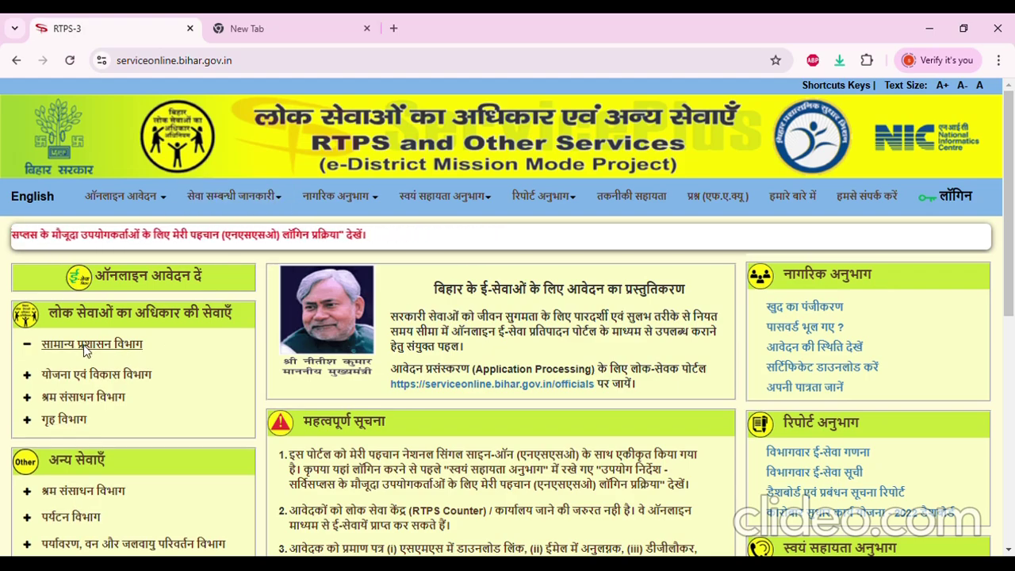
scroll(115, 391, down, 1)
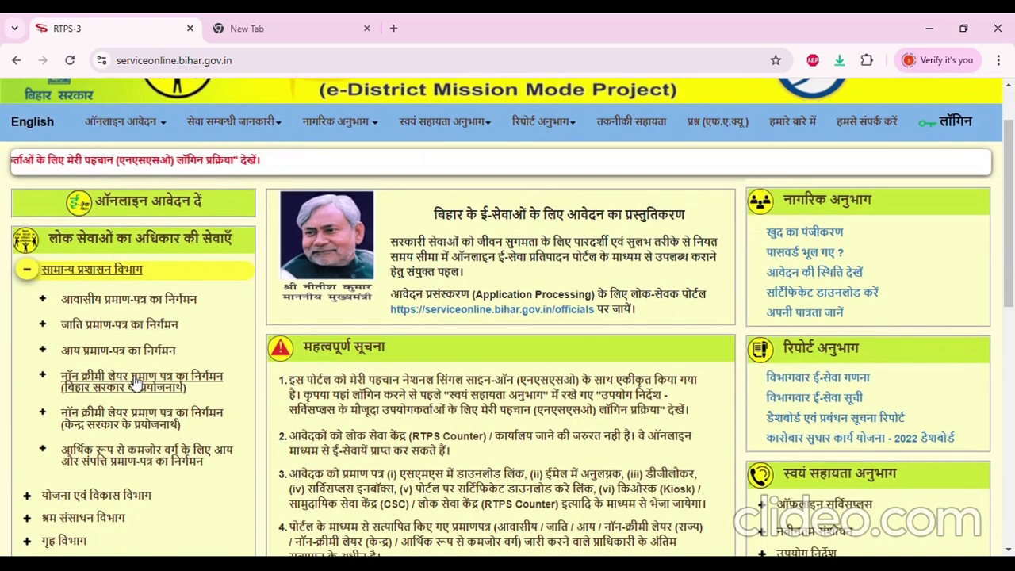
scroll(88, 448, down, 2)
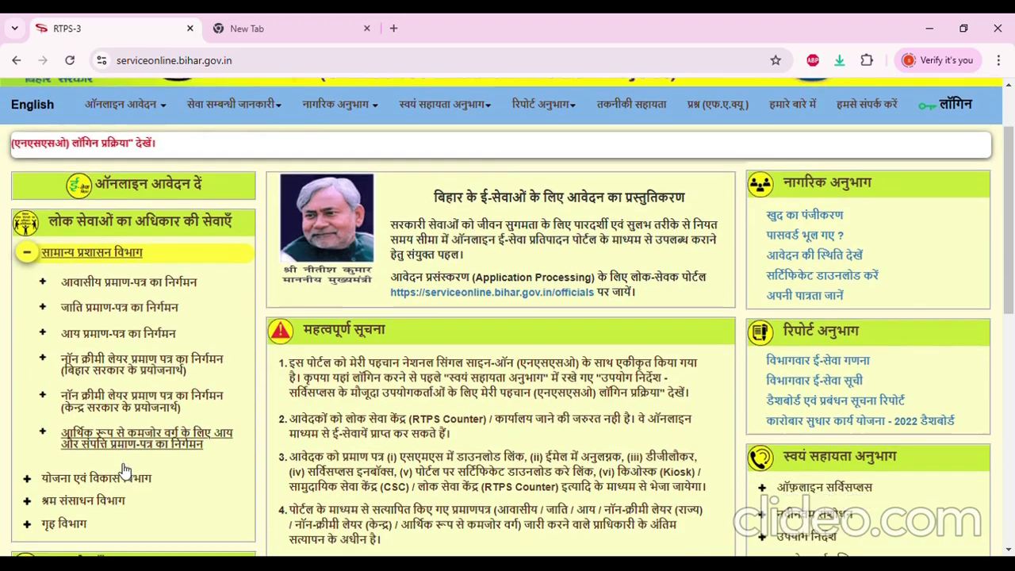
click(84, 432)
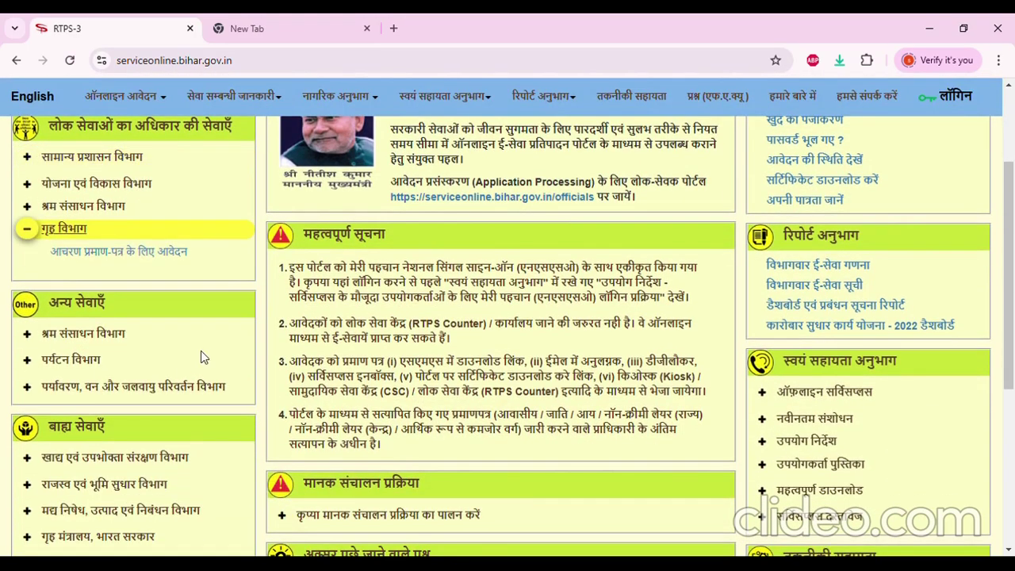
scroll(200, 350, up, 3)
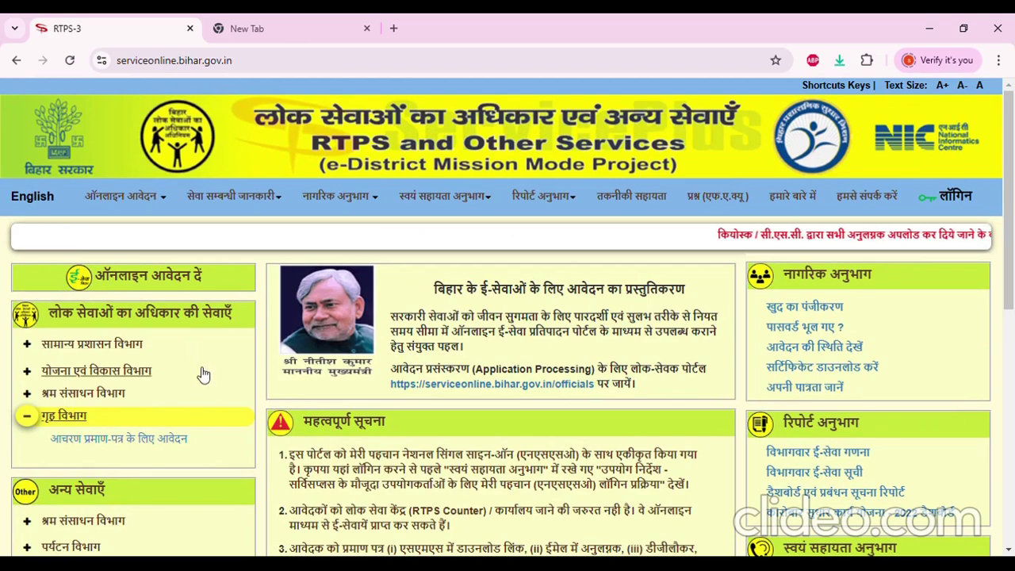
click(166, 409)
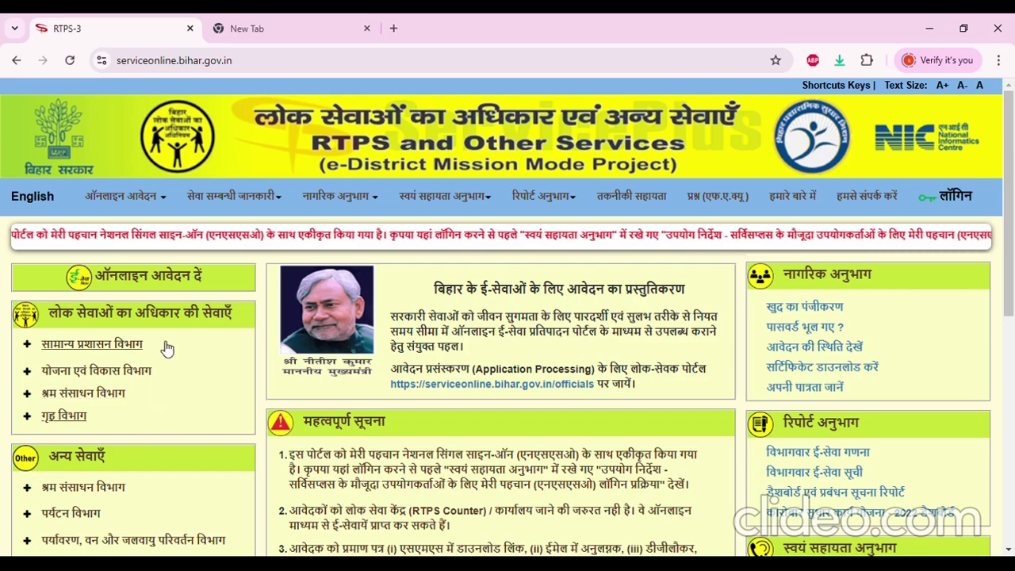
scroll(301, 312, down, 2)
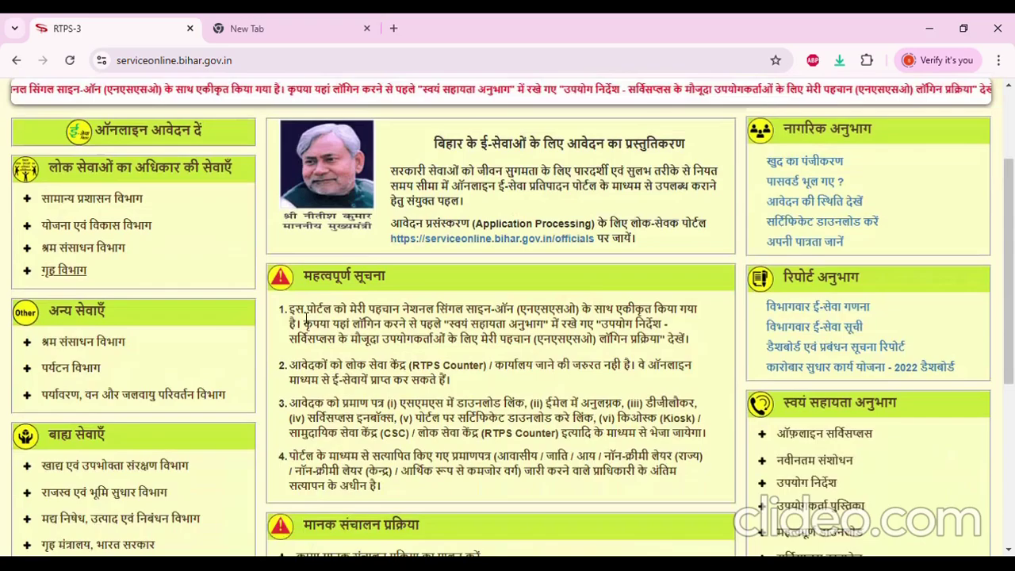
scroll(287, 310, up, 3)
Log in, proceed past the cautions, and choose 'Sign up for MeriPehchaan' on the JanParichay page
mouse_move(187, 185)
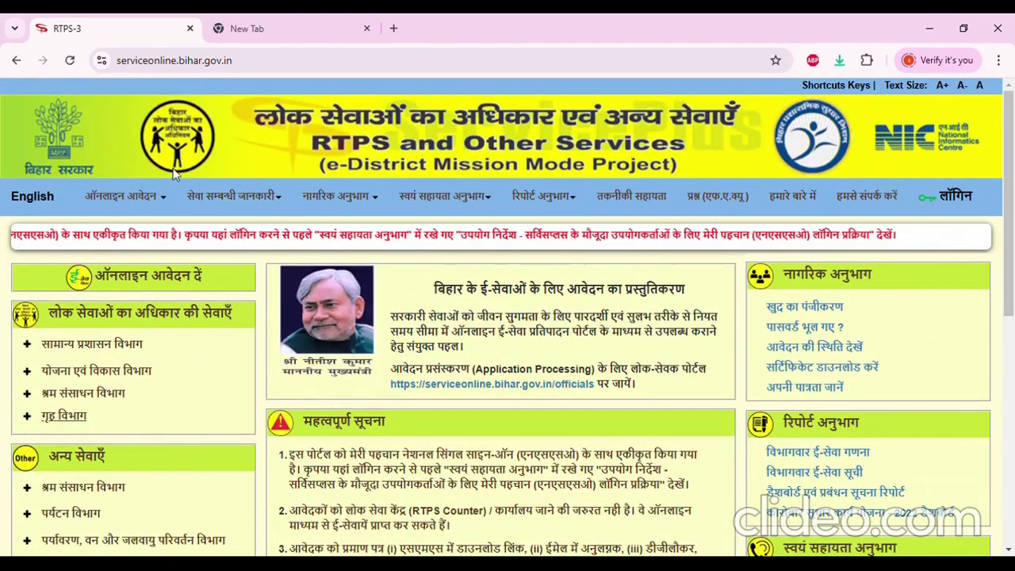
click(950, 208)
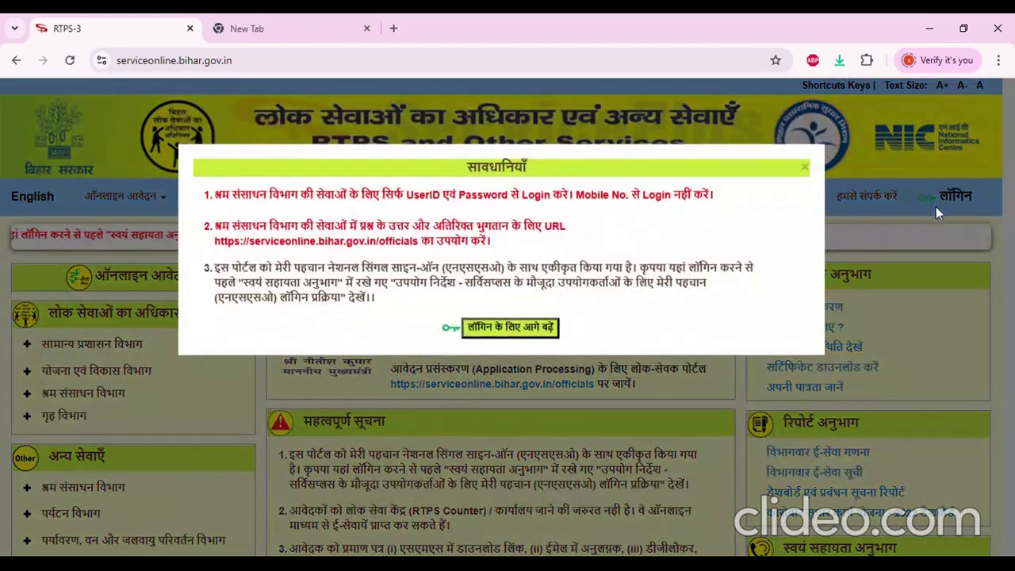
click(501, 333)
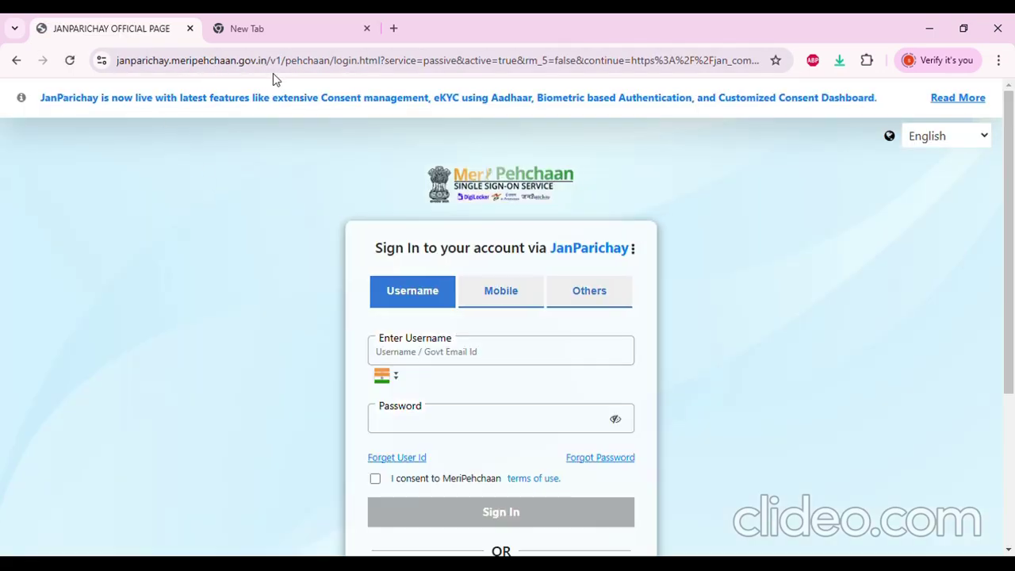
scroll(525, 374, down, 1)
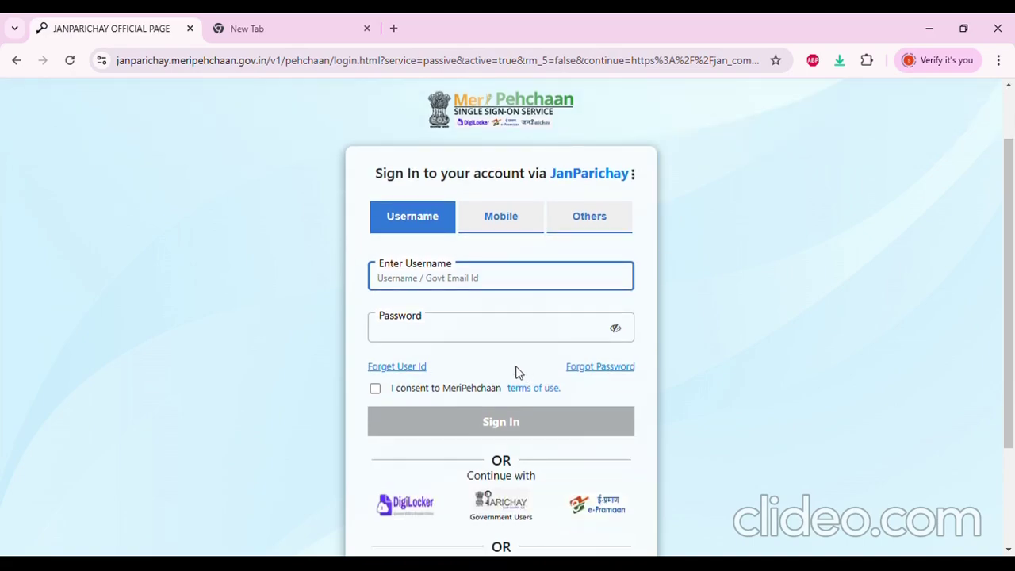
scroll(467, 336, down, 1)
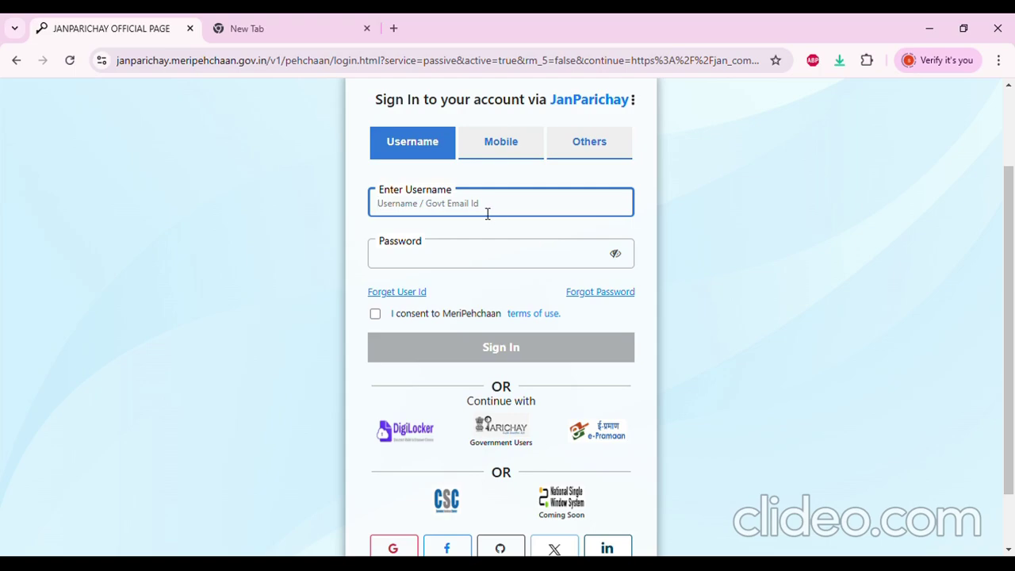
click(475, 248)
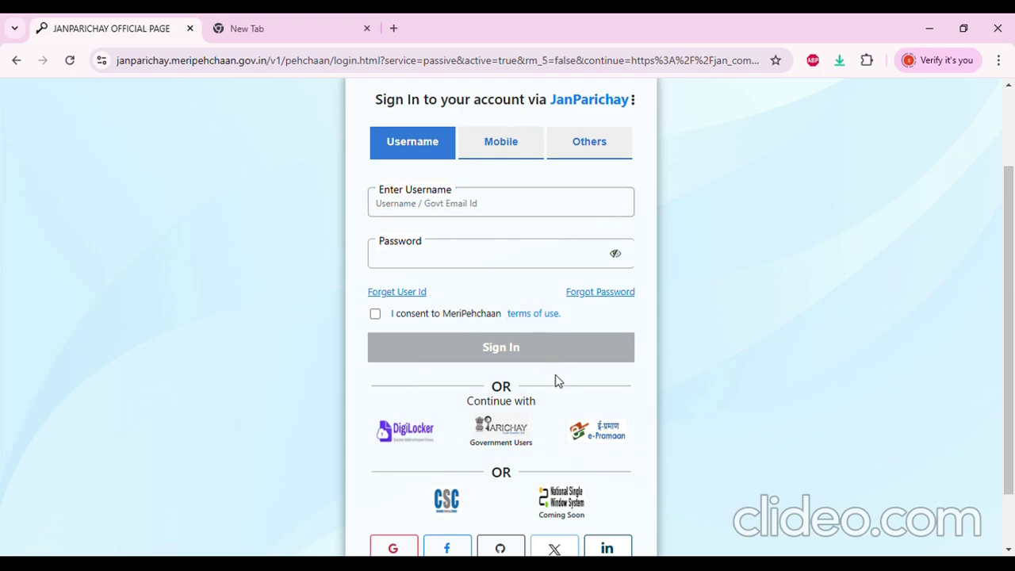
scroll(559, 384, down, 1)
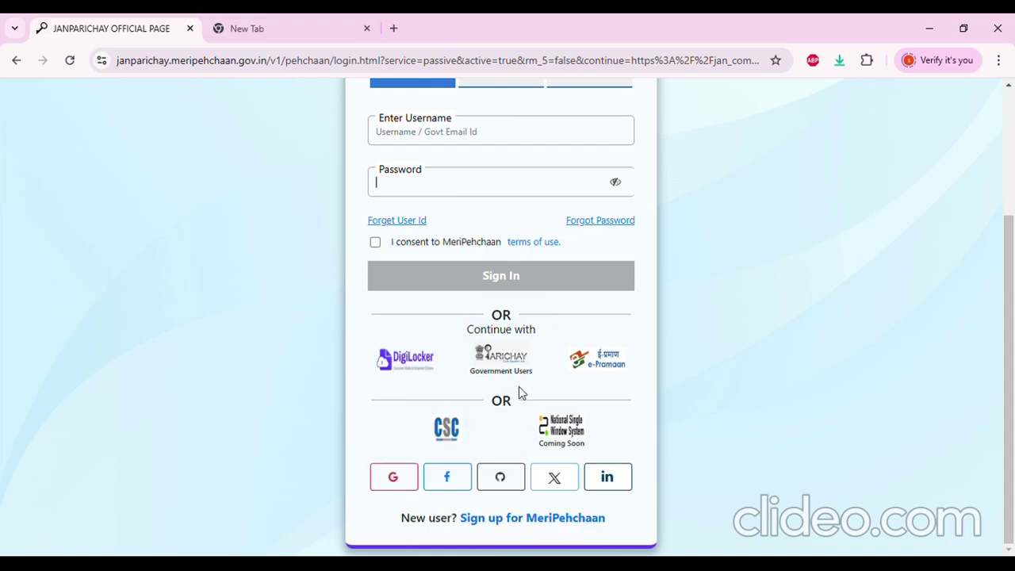
scroll(521, 393, up, 2)
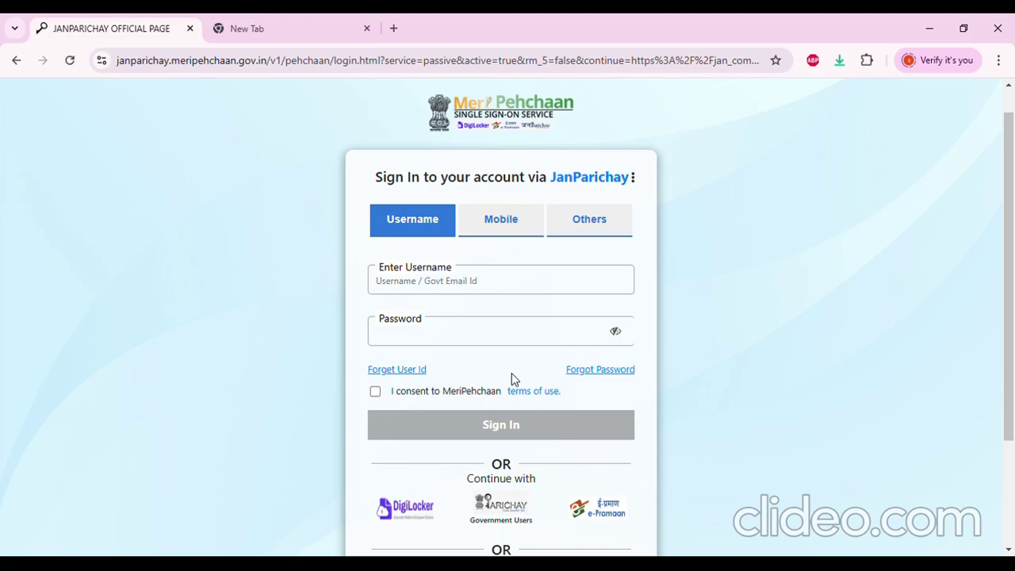
scroll(512, 379, down, 2)
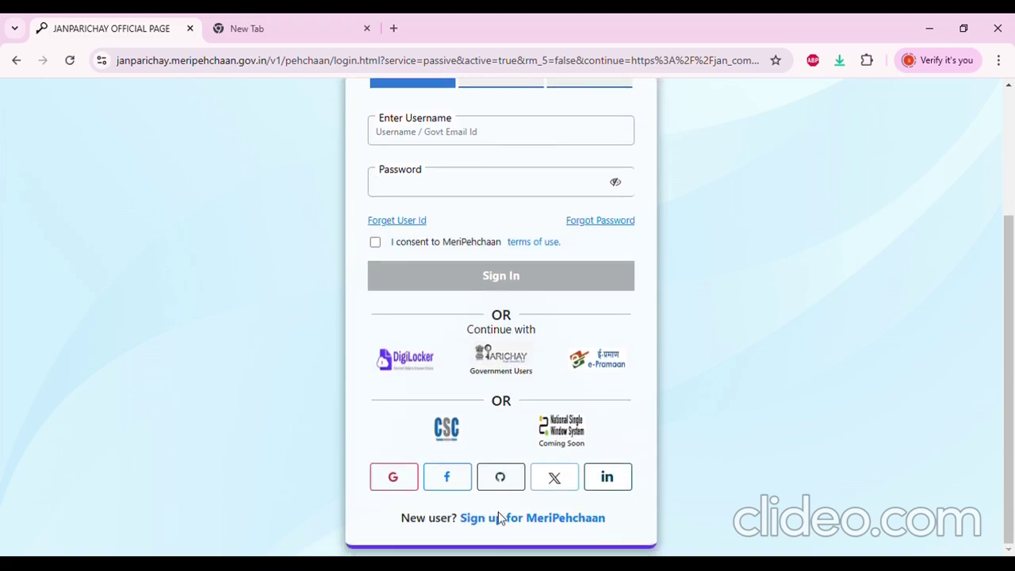
click(512, 522)
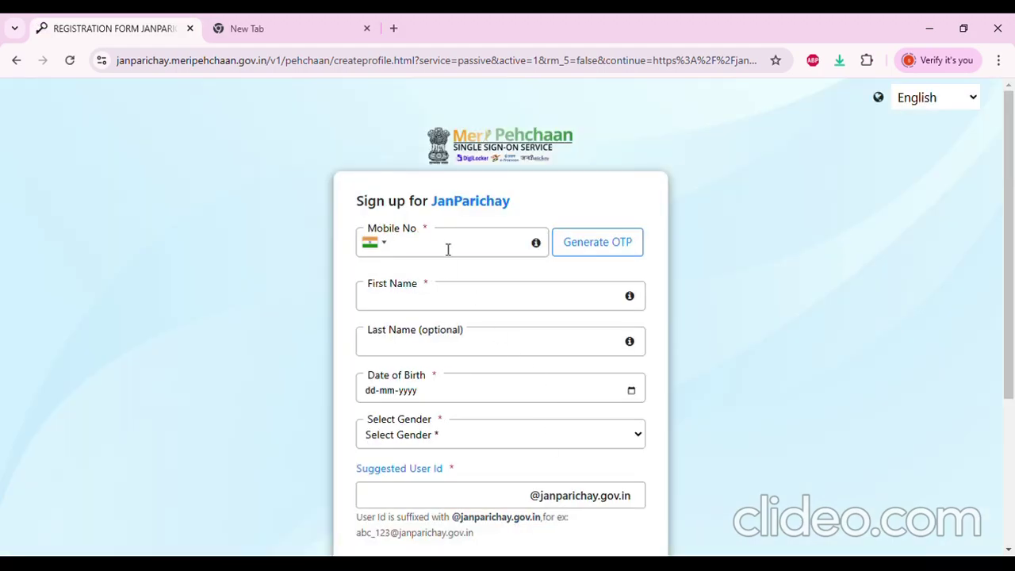
Step through the mobile number, first name, last name and user id fields without filling them
click(447, 248)
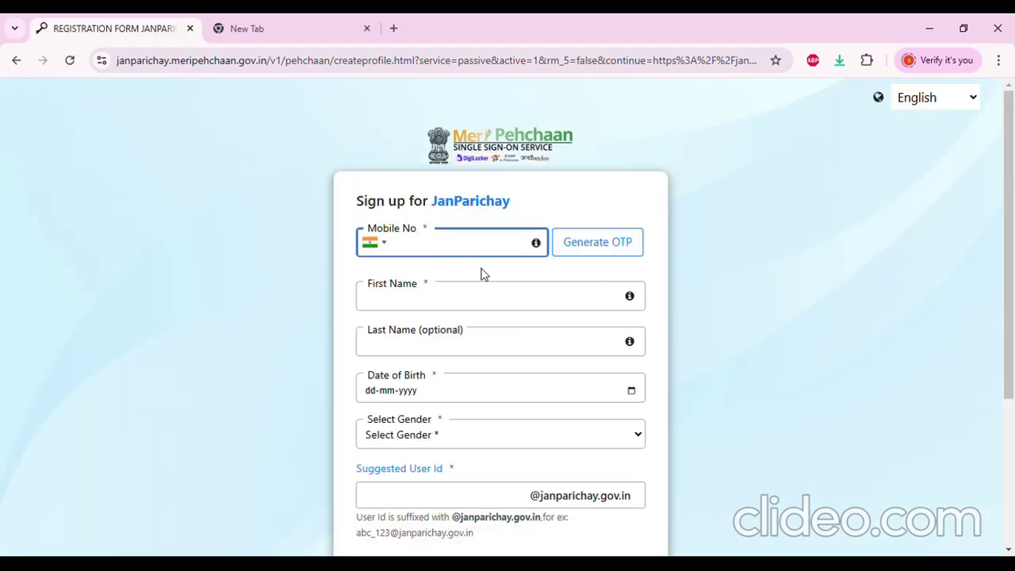
click(460, 309)
click(474, 350)
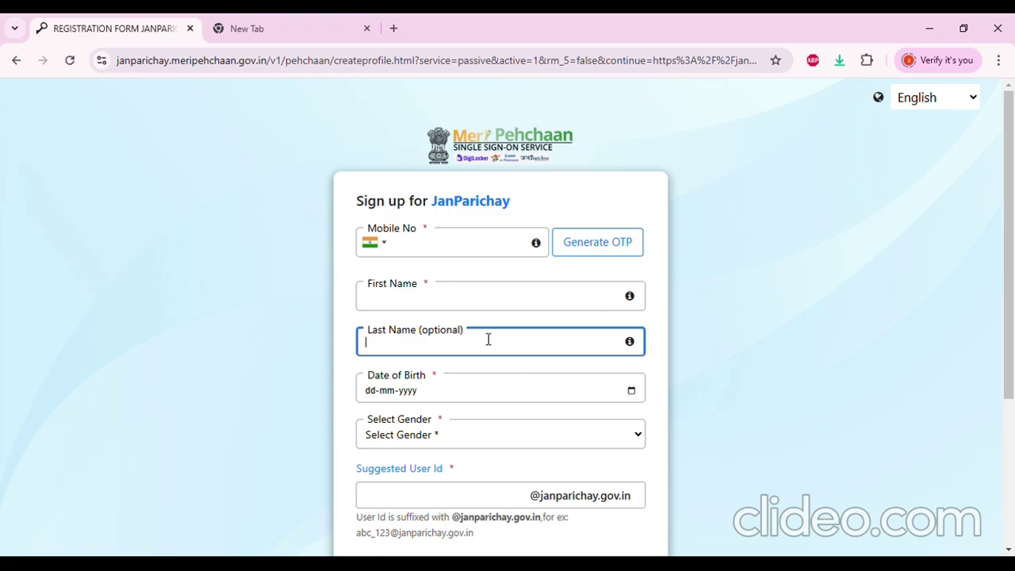
click(459, 306)
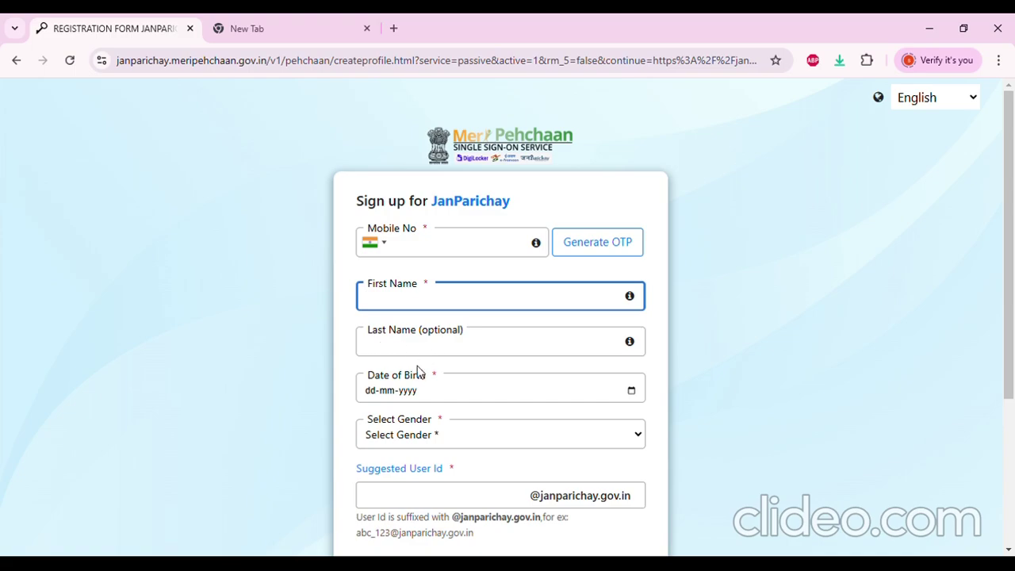
click(631, 392)
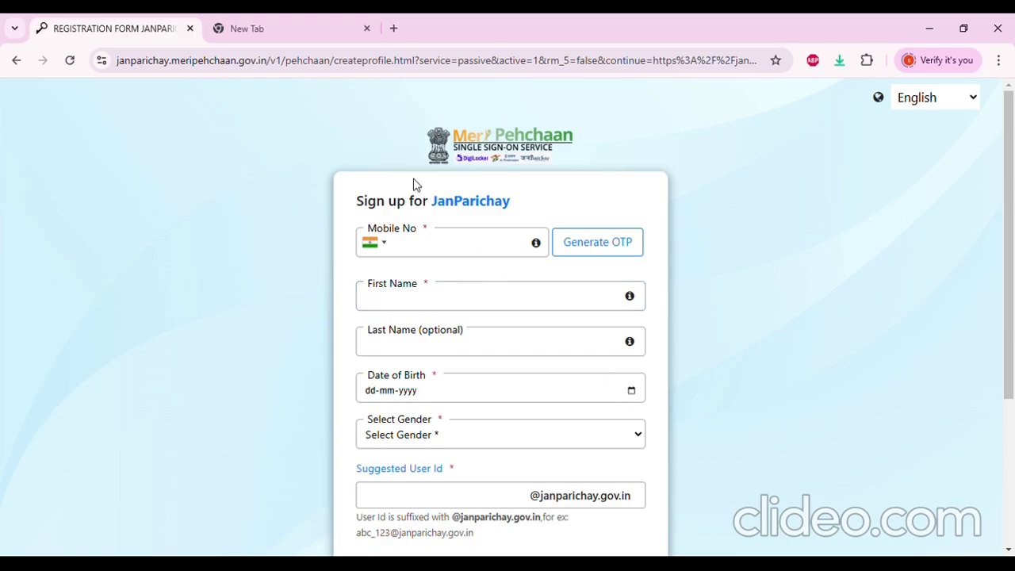
click(455, 494)
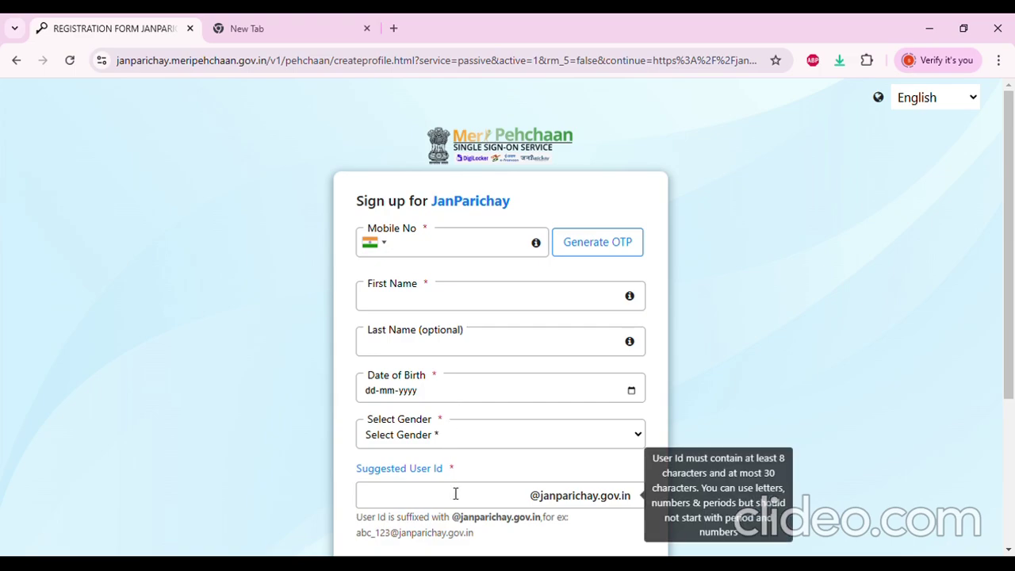
Dismiss the 'User Id already exists' warning and go back to signing in with an existing account
scroll(462, 498, down, 1)
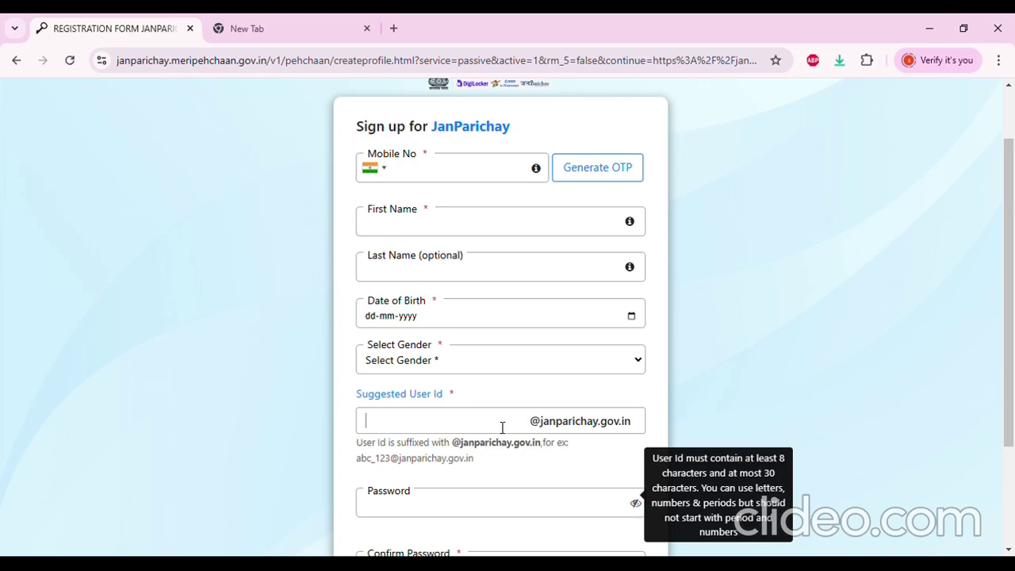
scroll(499, 421, down, 1)
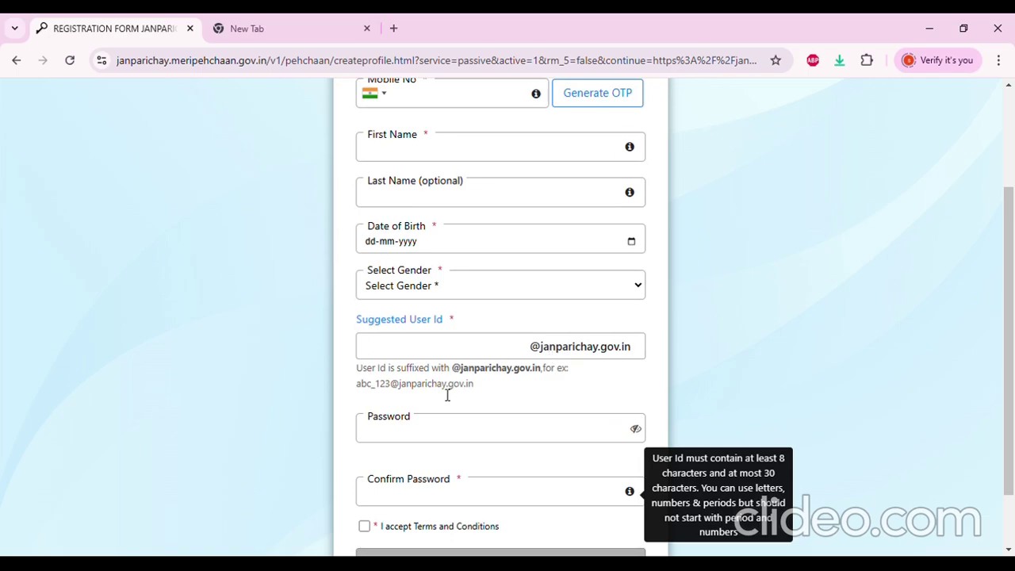
scroll(447, 395, down, 1)
click(442, 358)
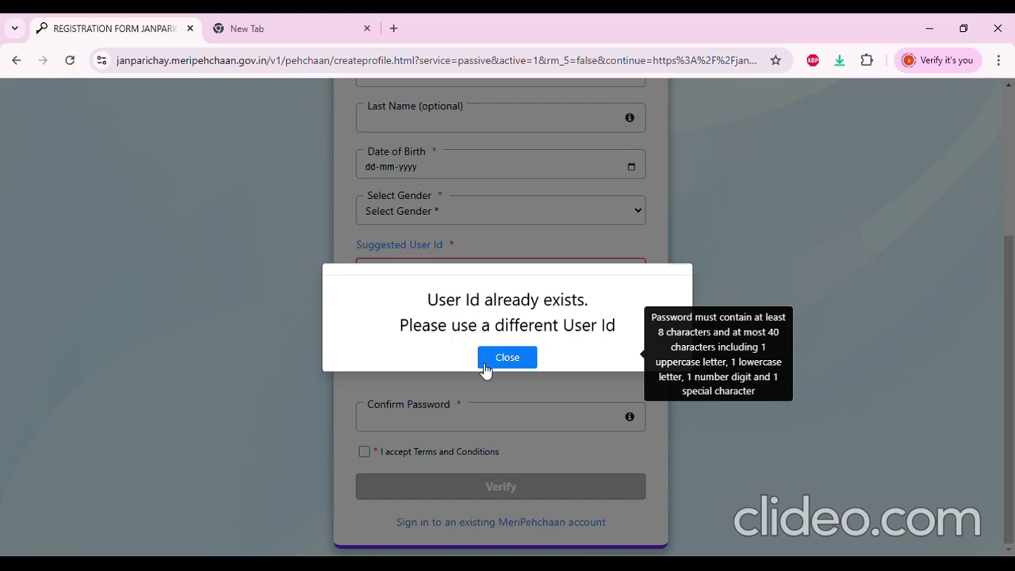
click(503, 361)
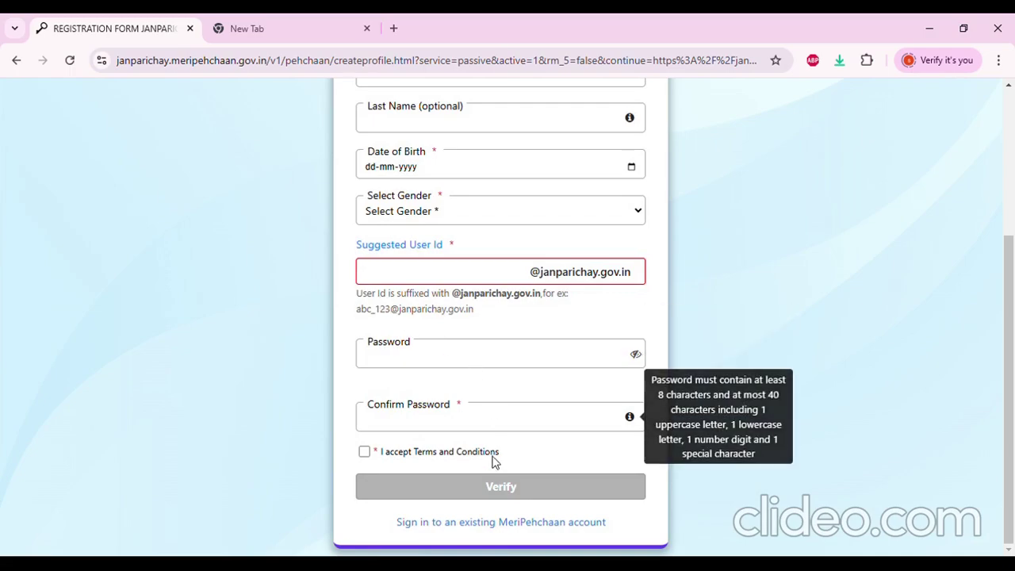
click(495, 524)
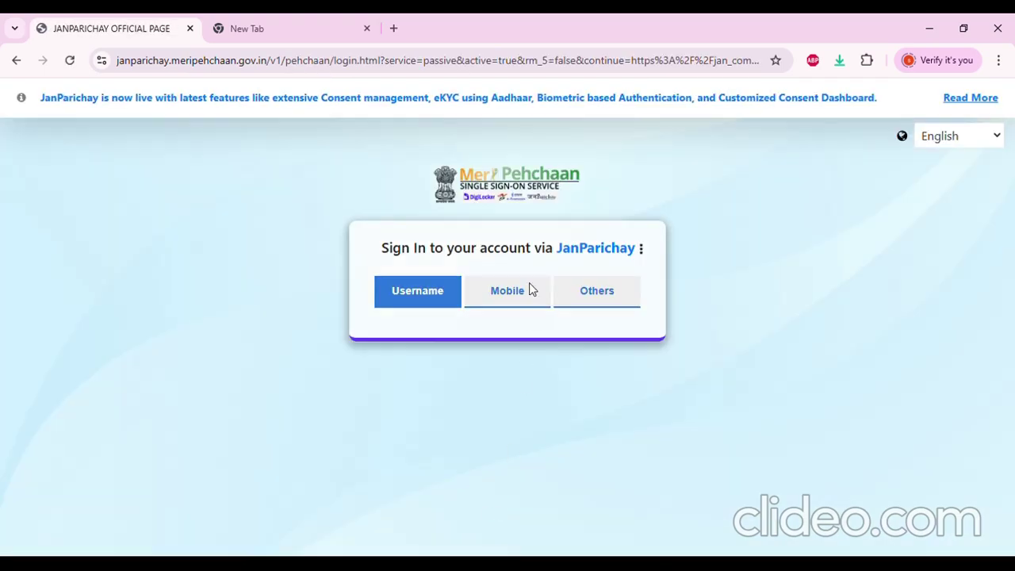
Enter the registered mobile number, choose Password Less Authentication, accept the terms, and request an OTP
click(523, 288)
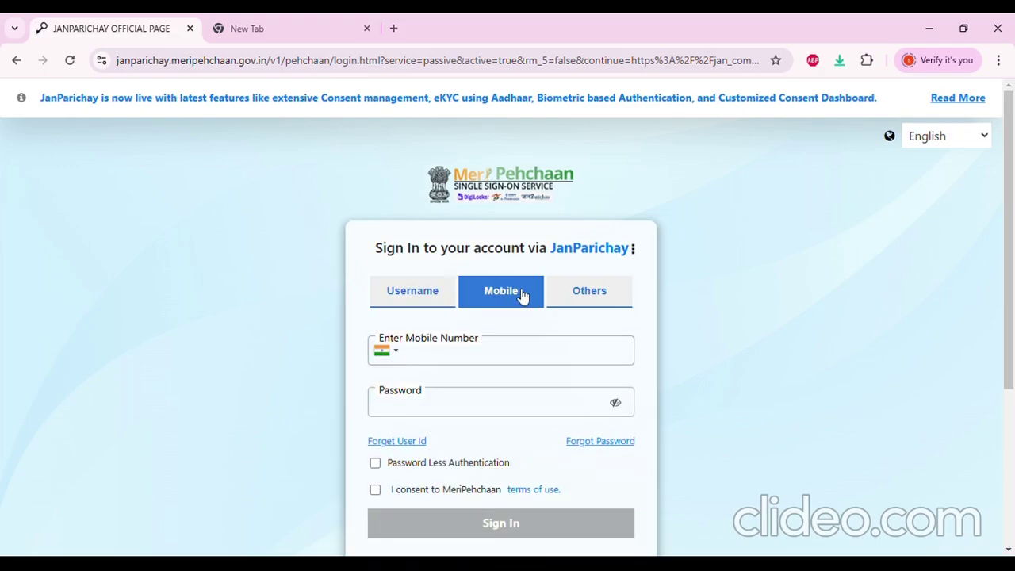
click(538, 357)
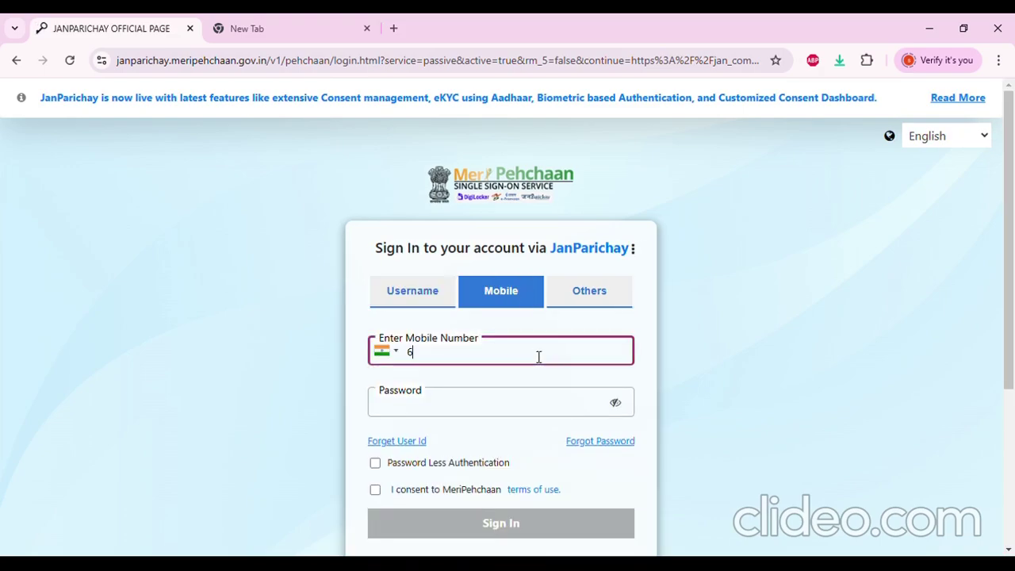
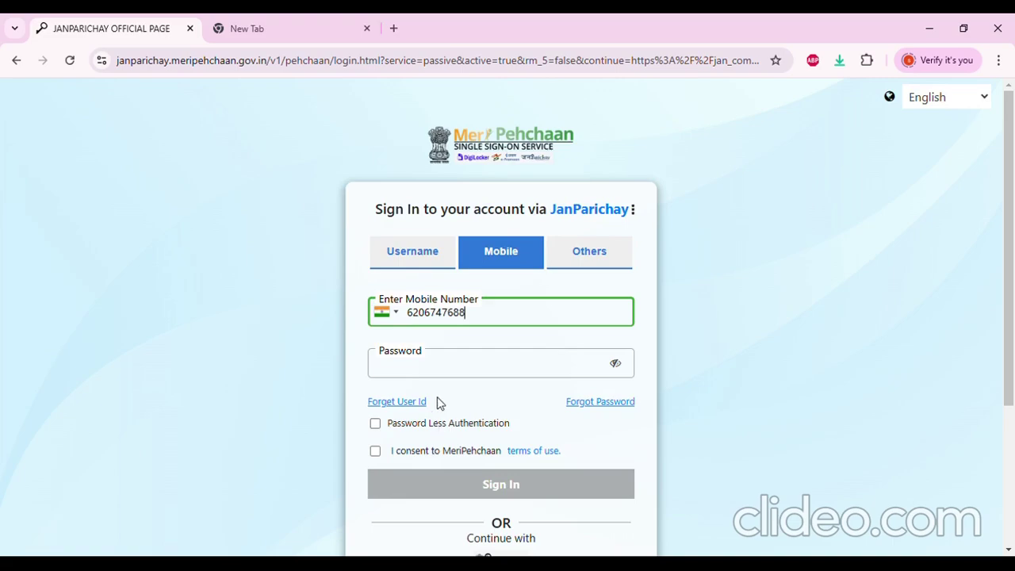
click(475, 375)
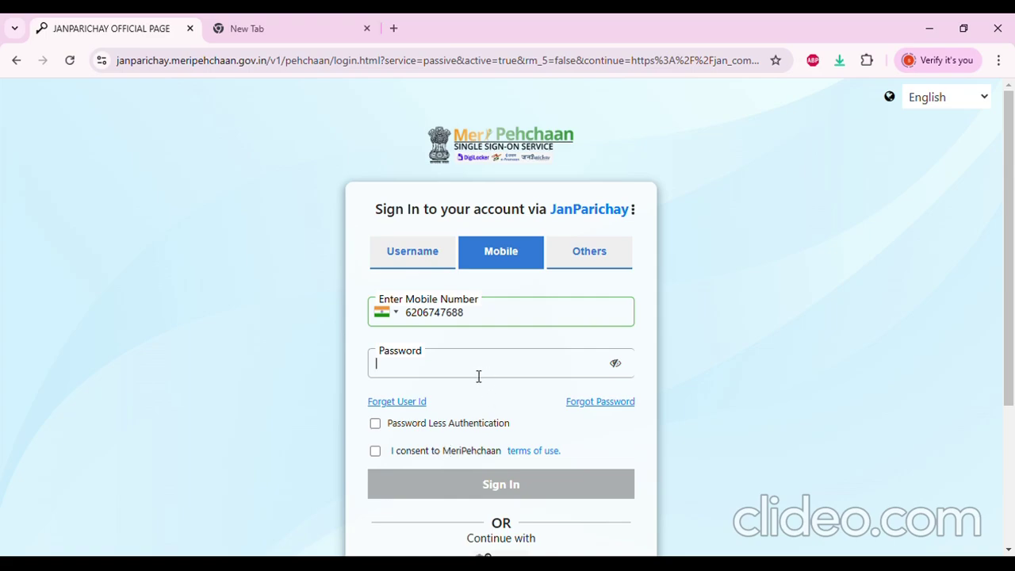
click(375, 425)
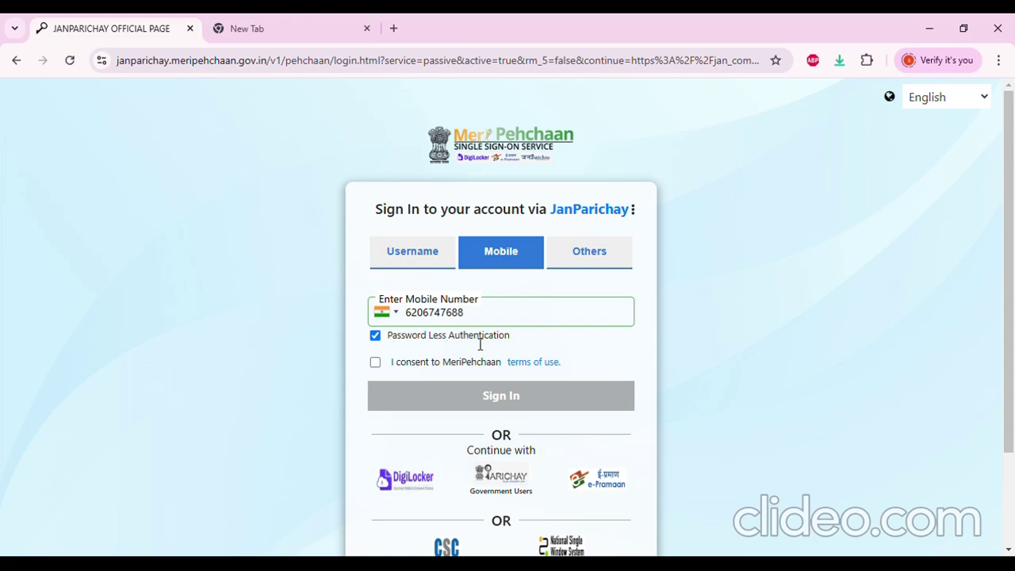
click(375, 363)
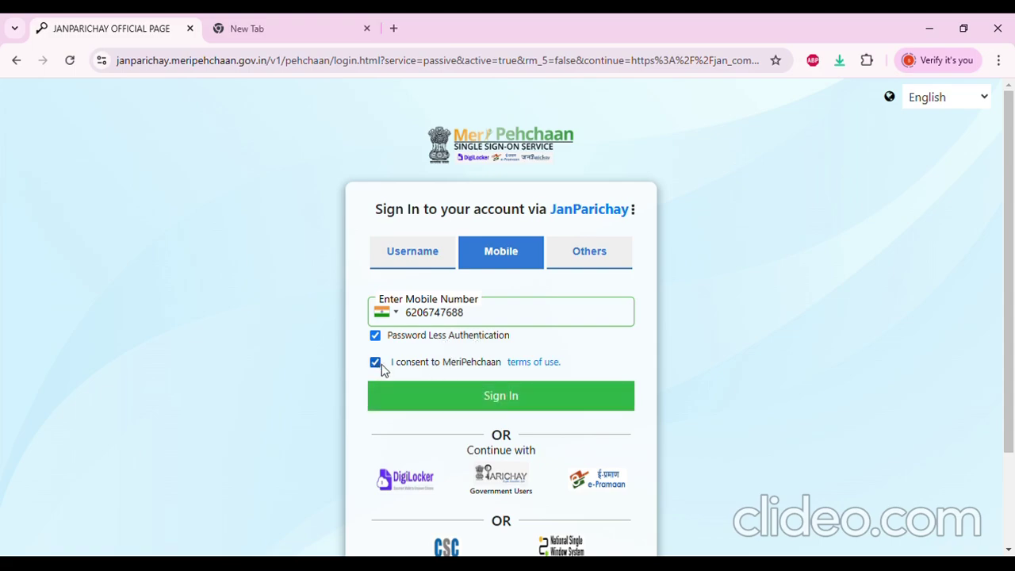
click(527, 405)
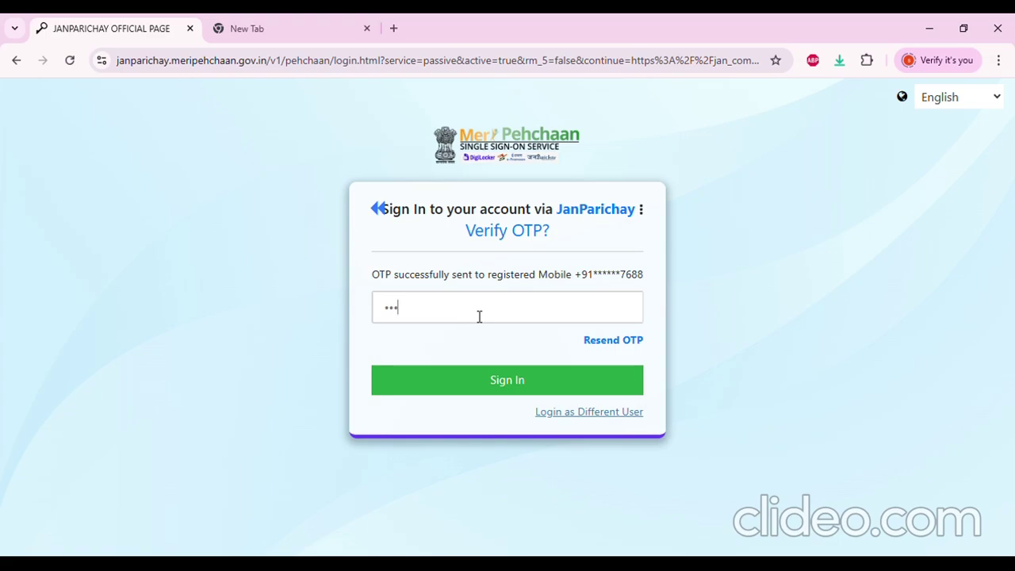
Finish the OTP sign-in to the dashboard, then enter 'janparichay meri' in the new tab
click(525, 380)
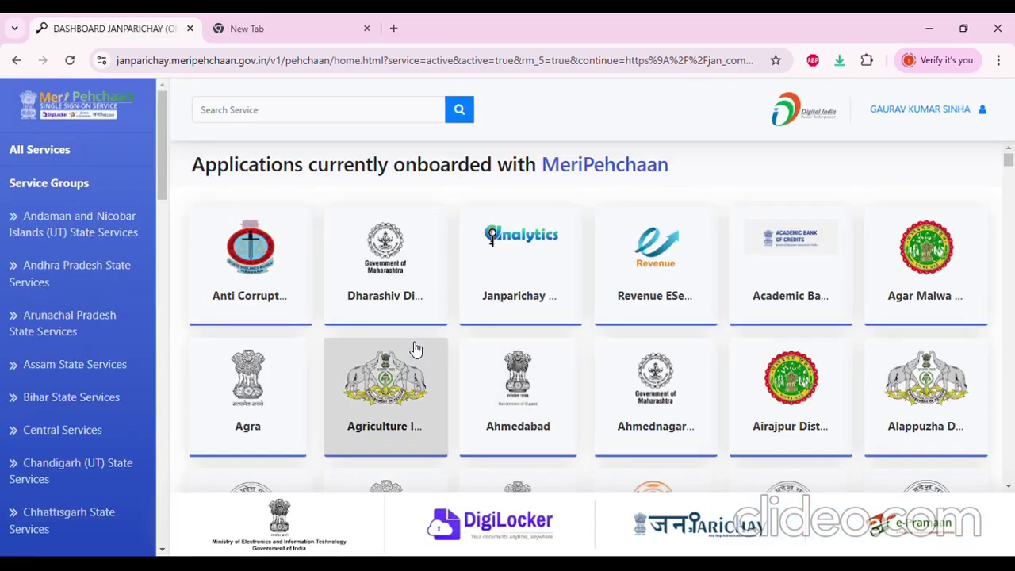
scroll(63, 333, down, 7)
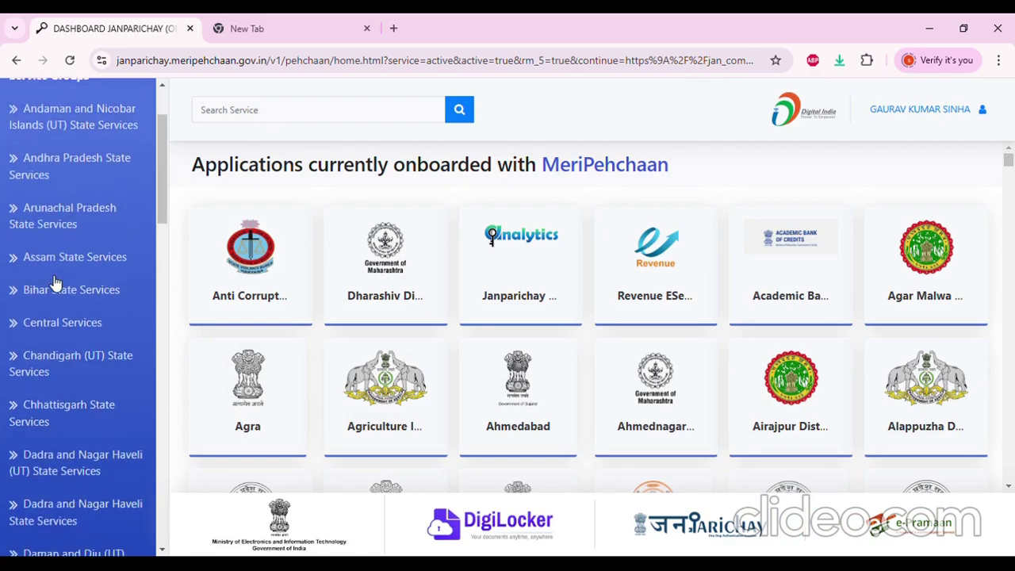
scroll(65, 339, up, 7)
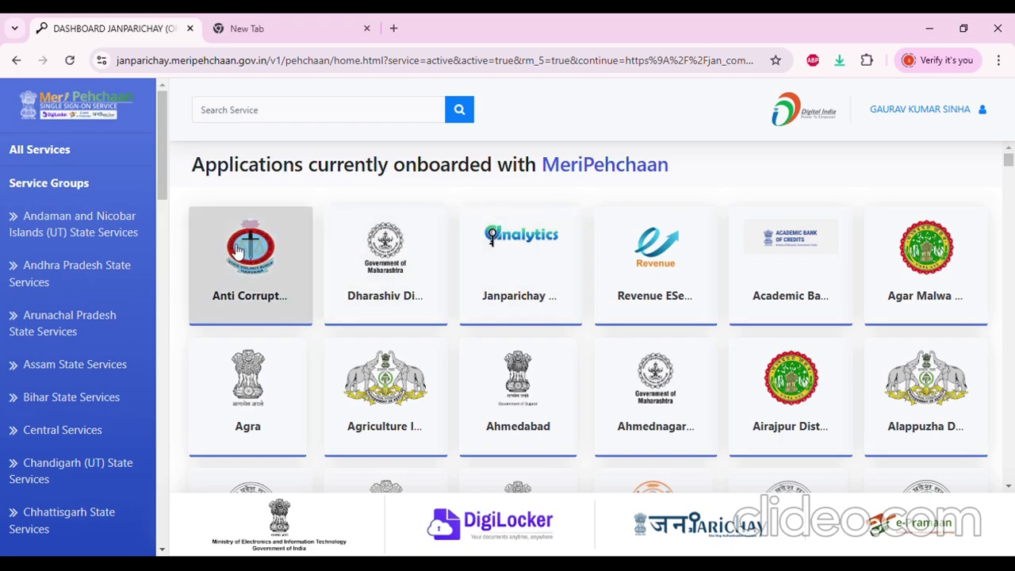
click(262, 29)
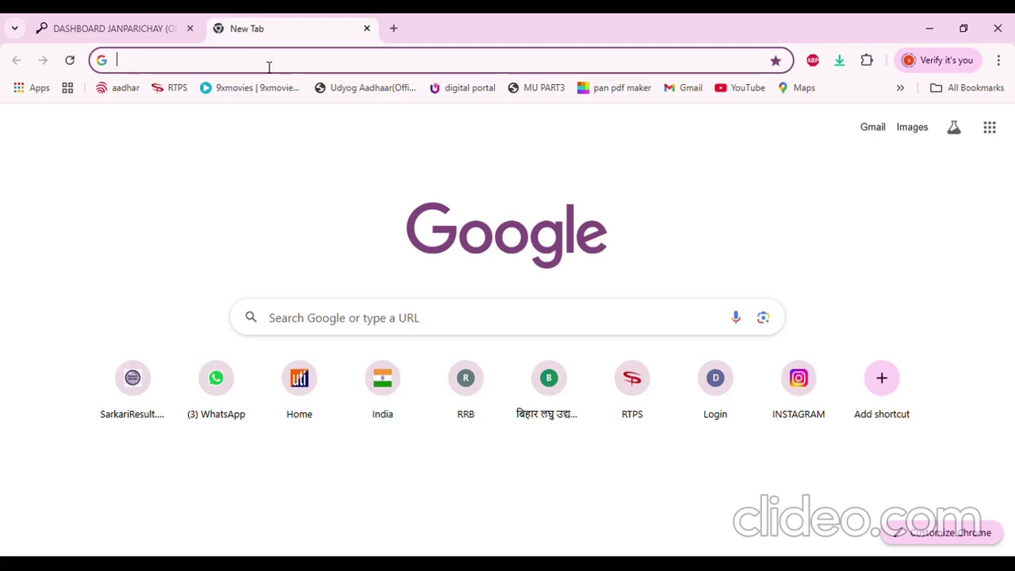
text(jan)
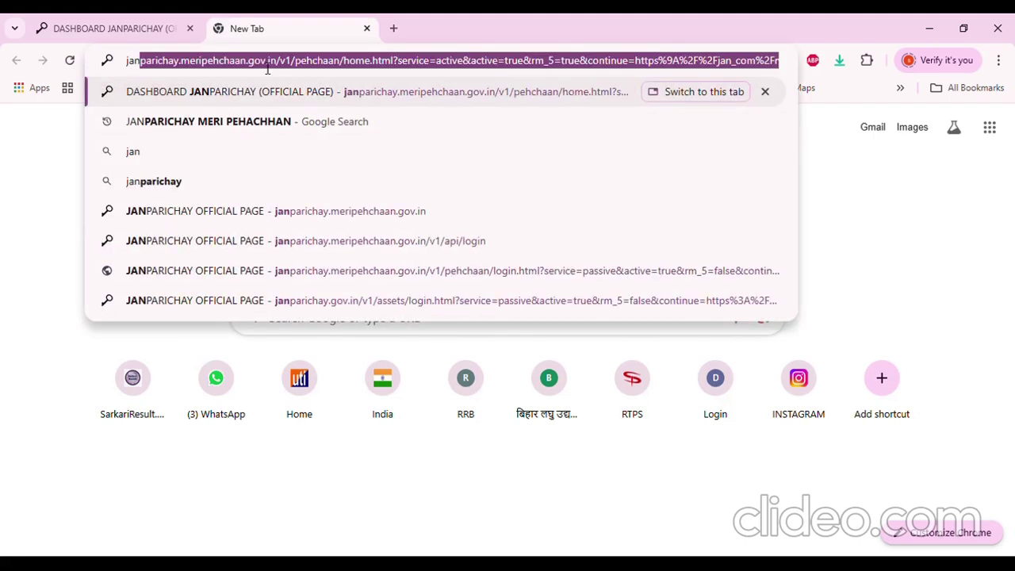
text(paric)
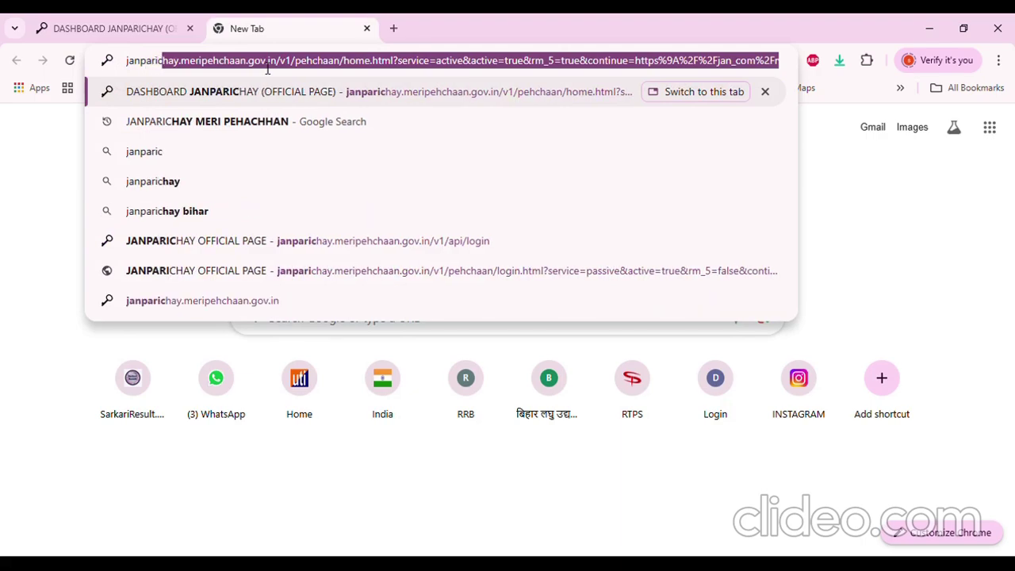
text(hay meri)
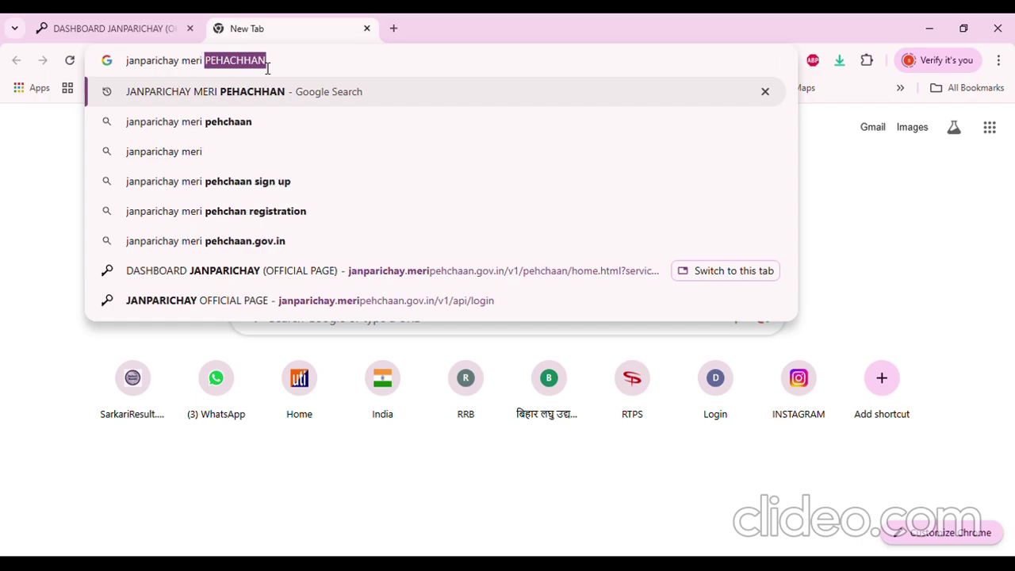
Search Google for 'janparichay meri', open the JanParichay result, and close the older duplicate tab
key(Return)
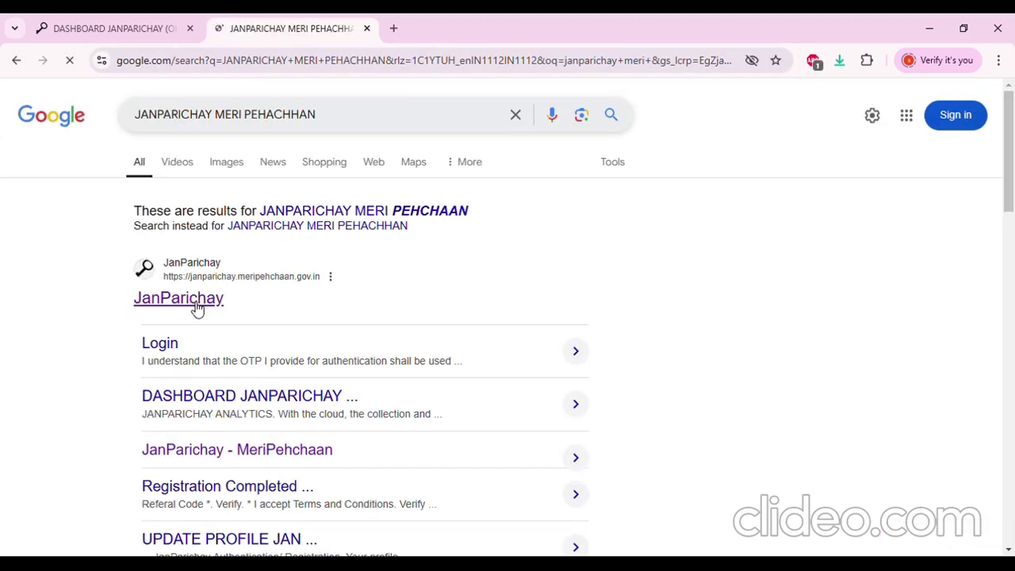
click(198, 309)
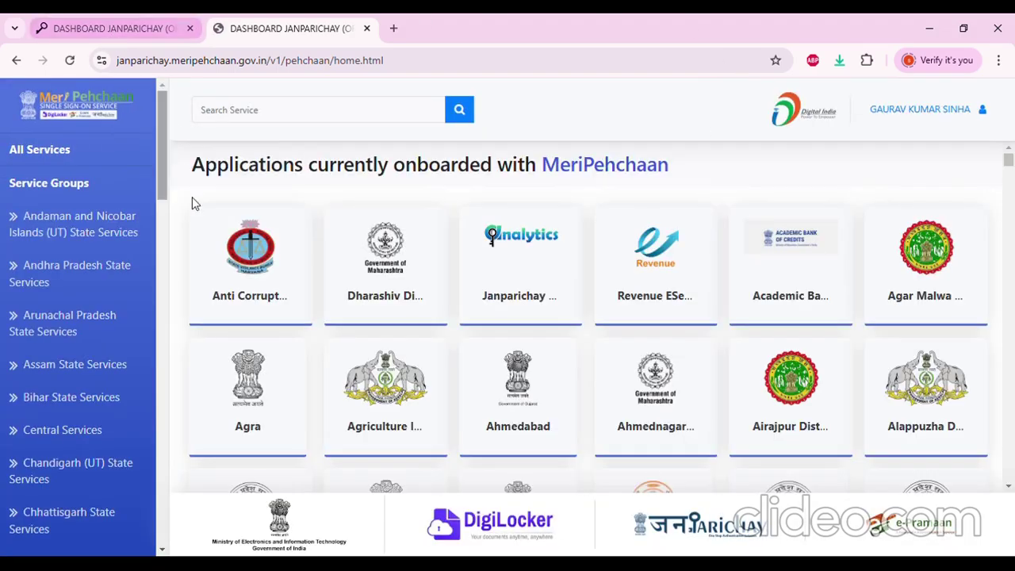
click(189, 29)
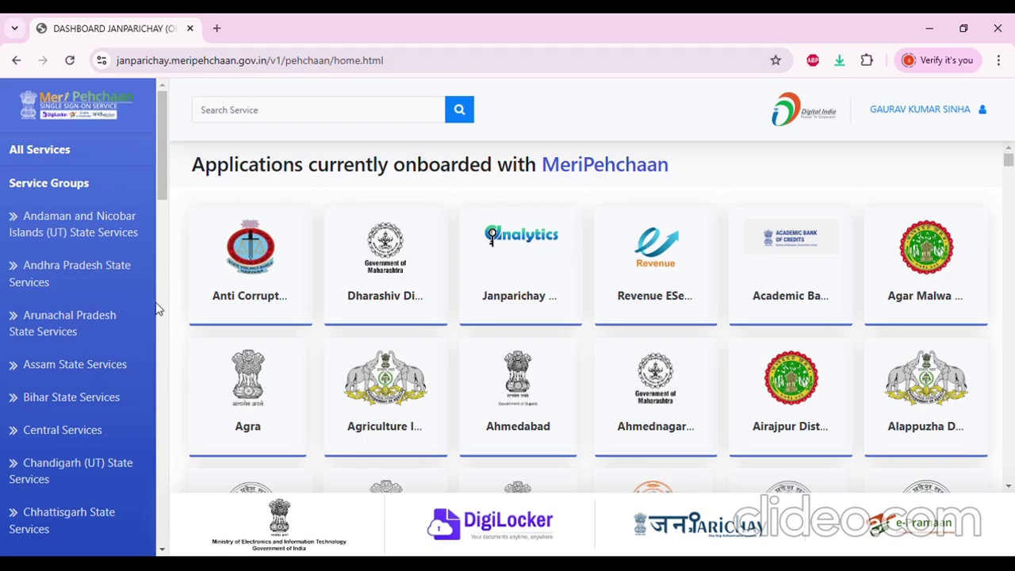
Show the Bihar State Services group from the Service Groups sidebar
scroll(107, 340, down, 1)
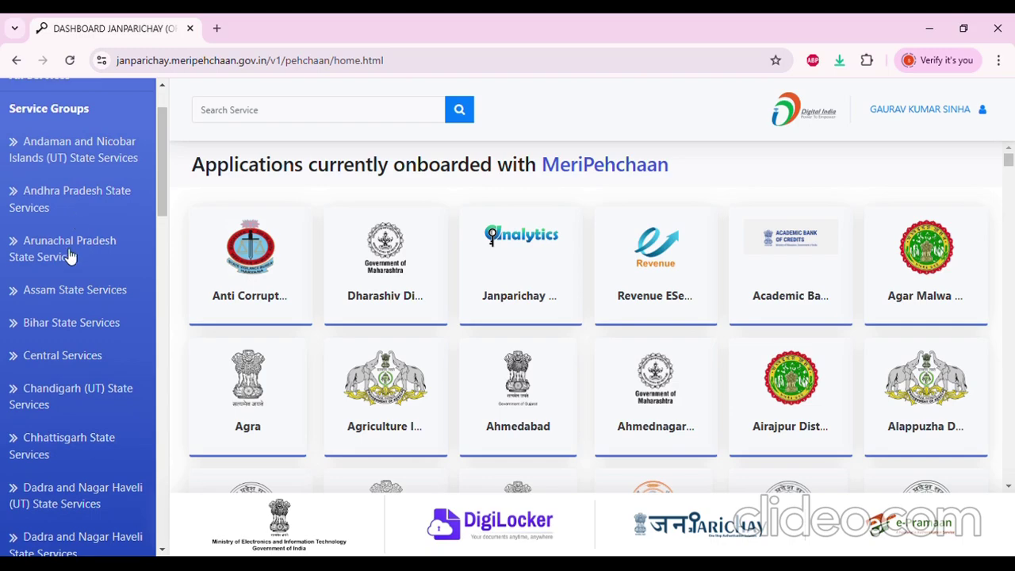
scroll(68, 256, down, 5)
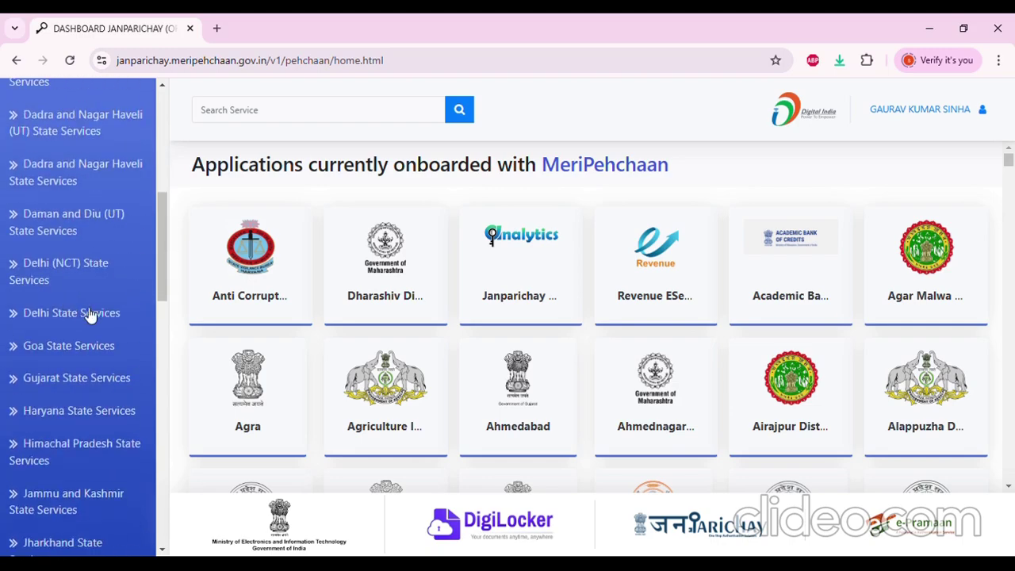
scroll(90, 316, down, 1)
scroll(89, 336, up, 6)
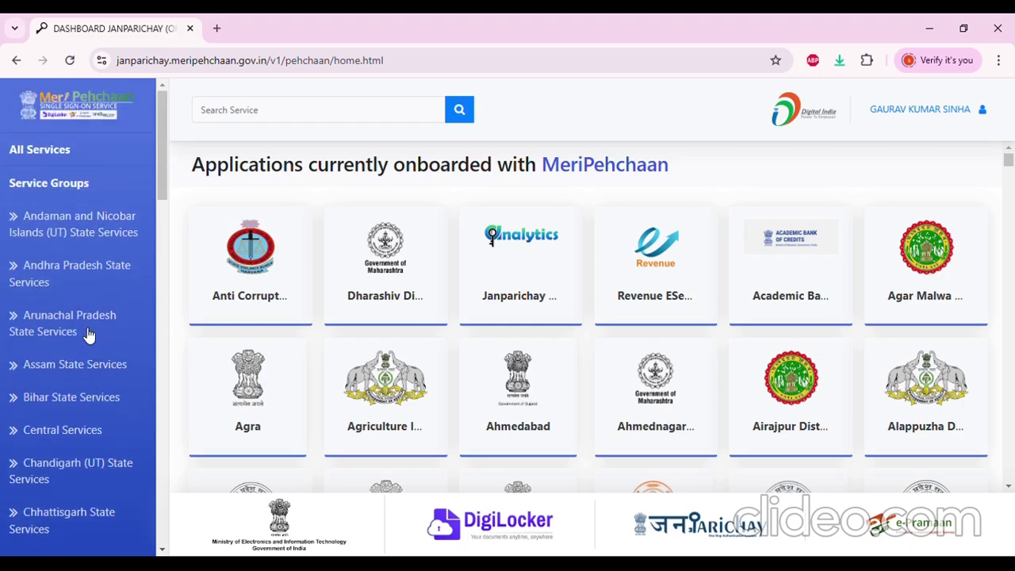
click(80, 400)
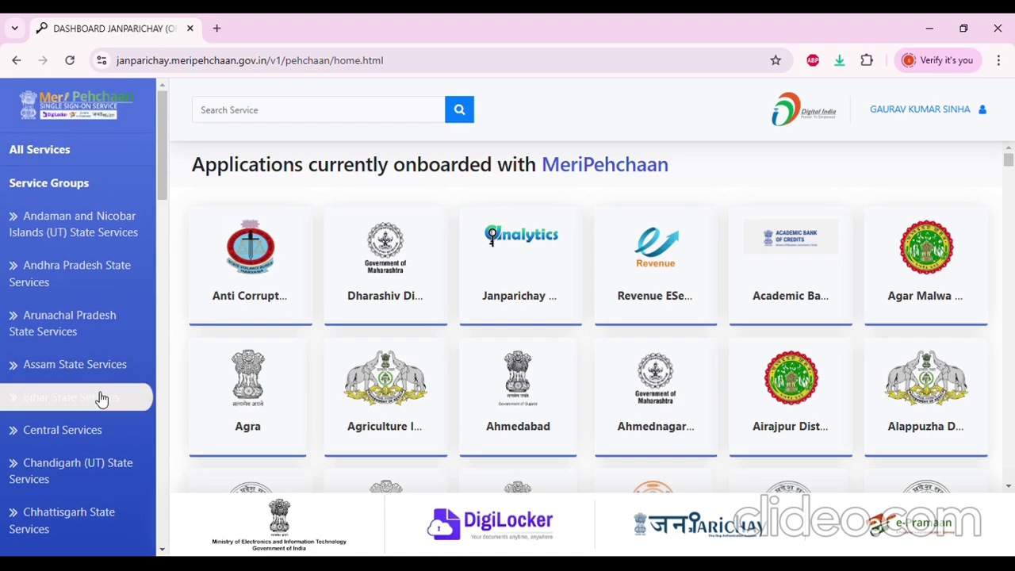
Scroll the Bihar cards down to Bihar Serviceplus Production and search for 'bihar service'
scroll(99, 391, down, 1)
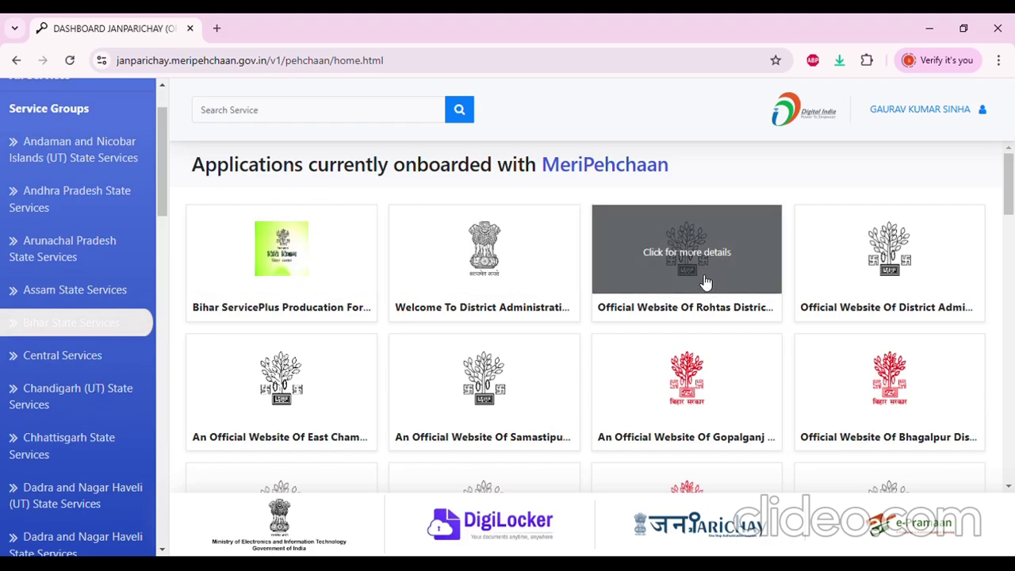
scroll(705, 283, down, 1)
scroll(622, 317, down, 1)
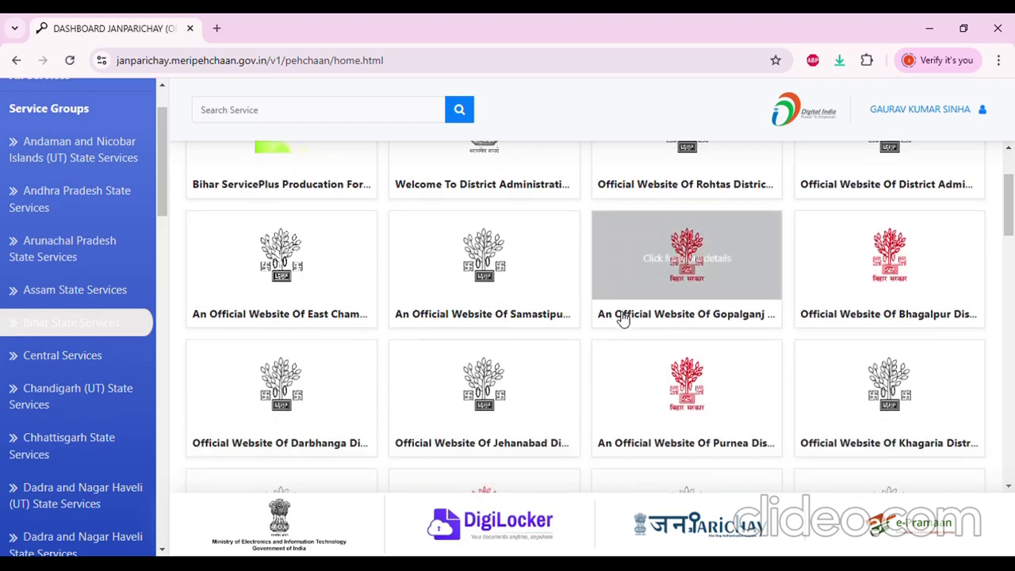
scroll(618, 321, down, 1)
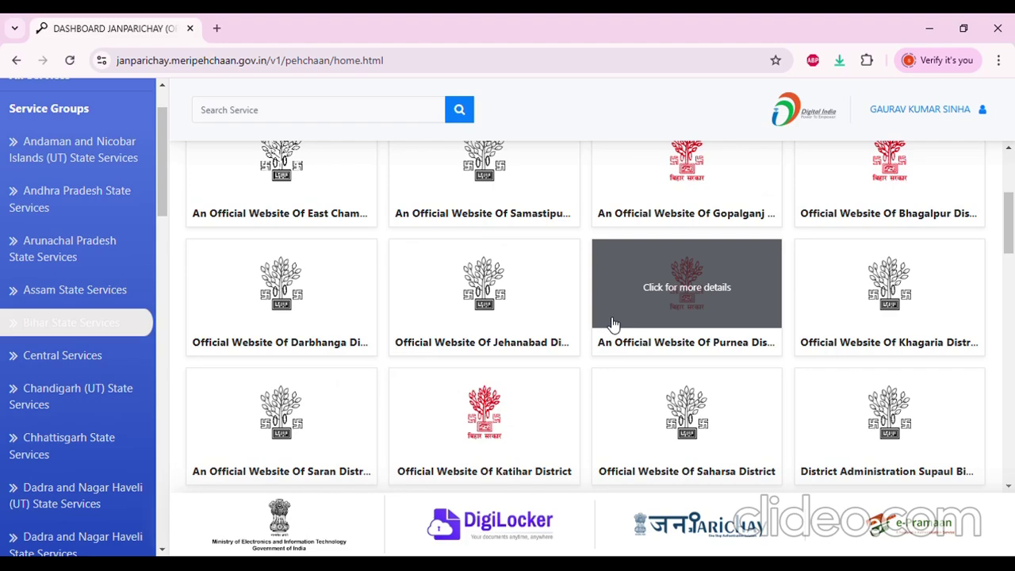
scroll(623, 349, down, 2)
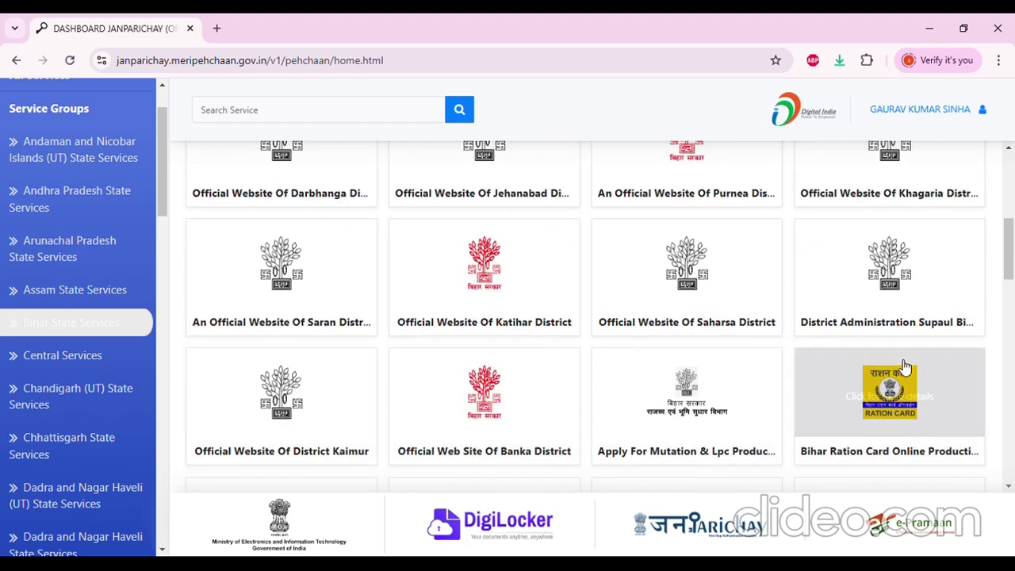
scroll(880, 394, down, 1)
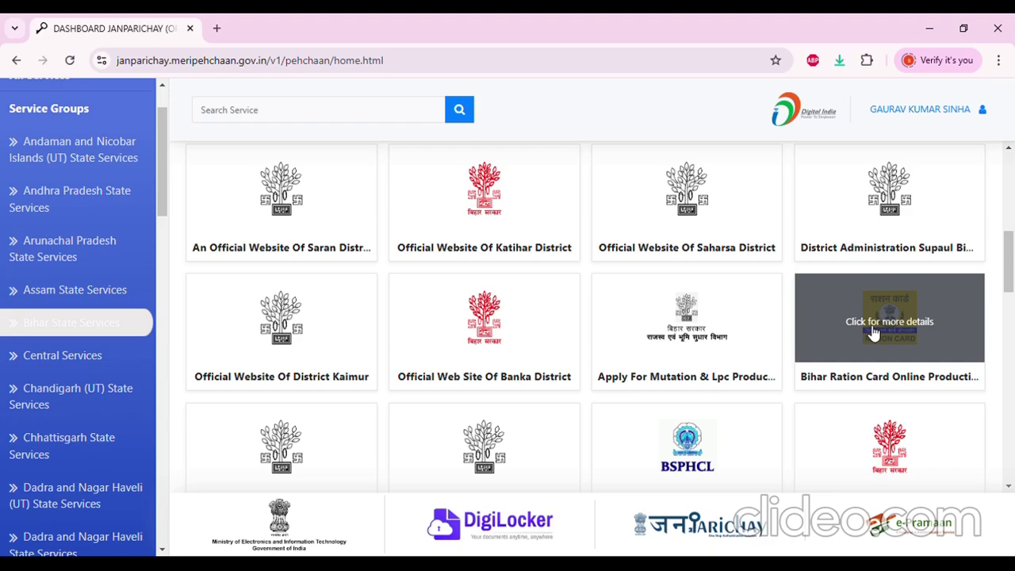
scroll(873, 333, down, 1)
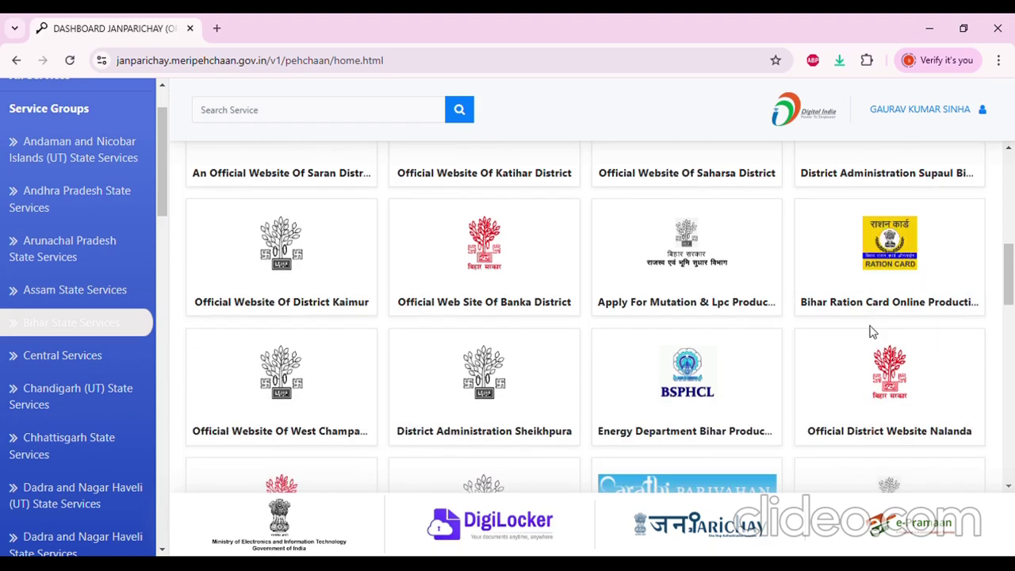
scroll(888, 310, down, 1)
scroll(889, 274, up, 1)
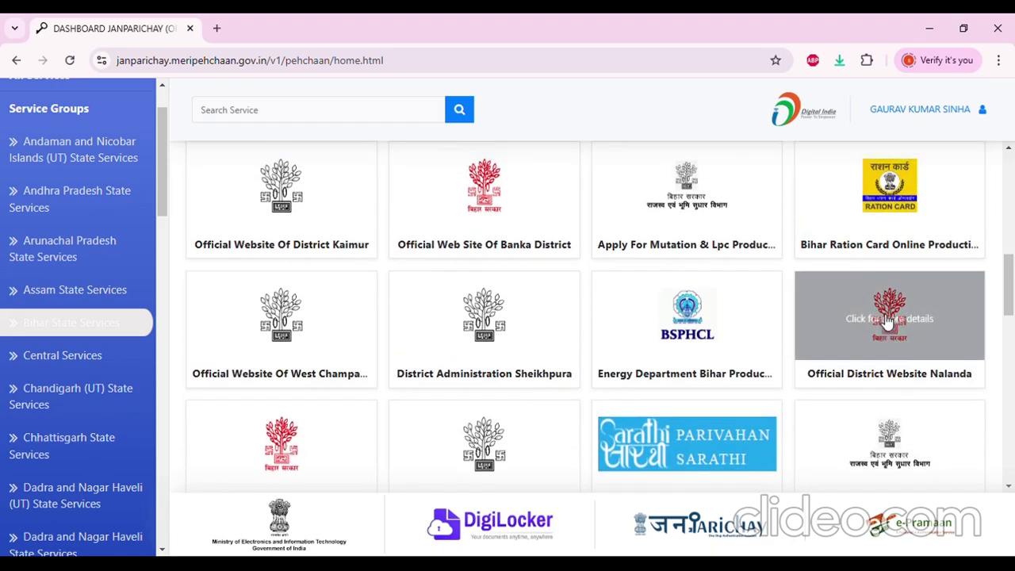
scroll(682, 341, down, 3)
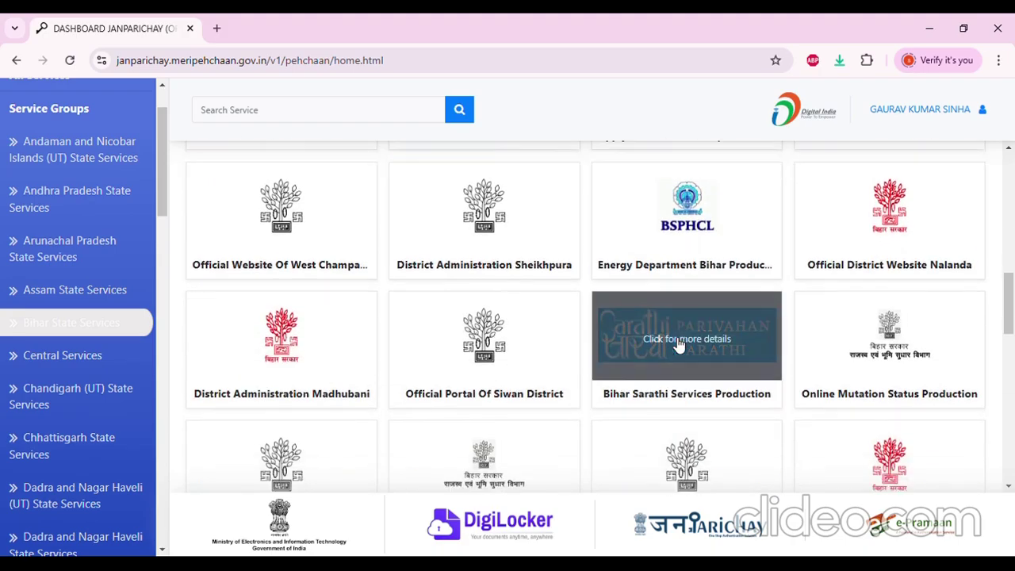
scroll(679, 351, down, 1)
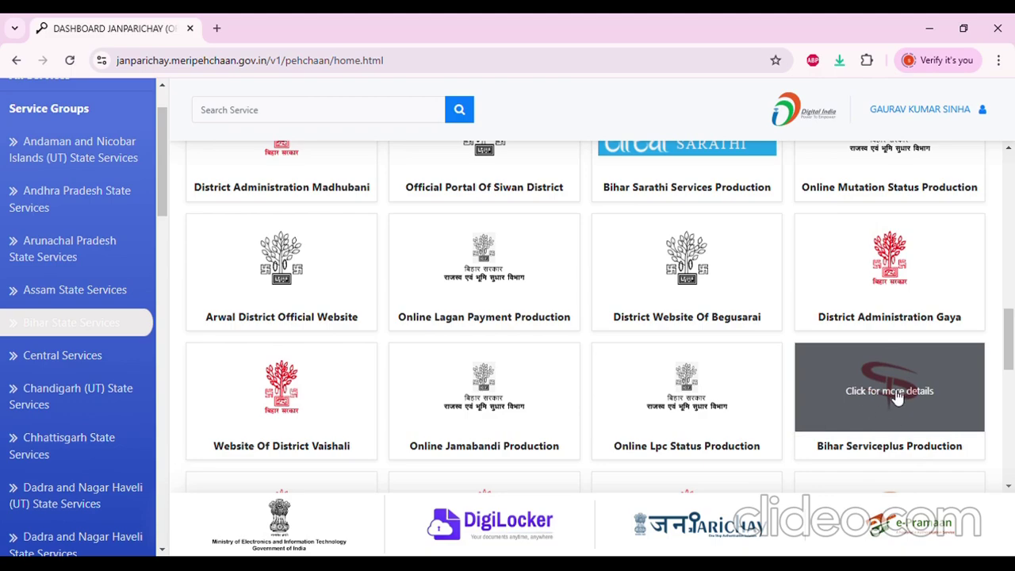
scroll(884, 400, down, 1)
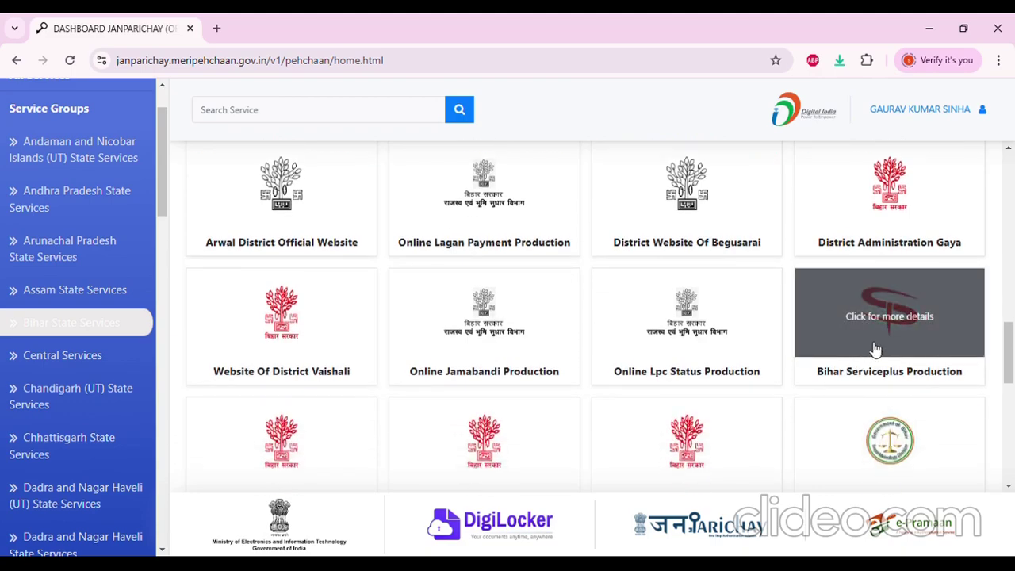
click(279, 109)
text(bihar)
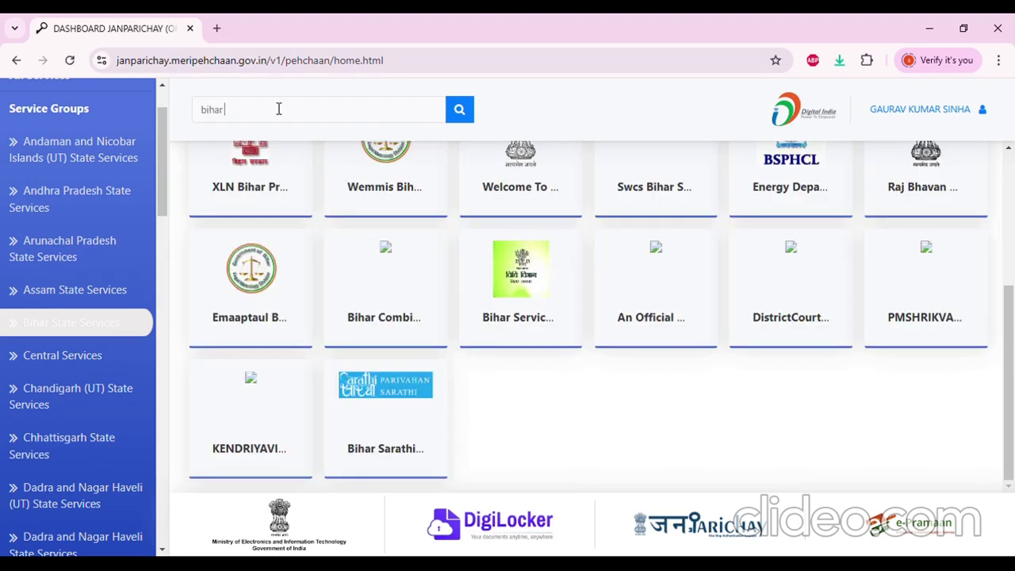
text( servic)
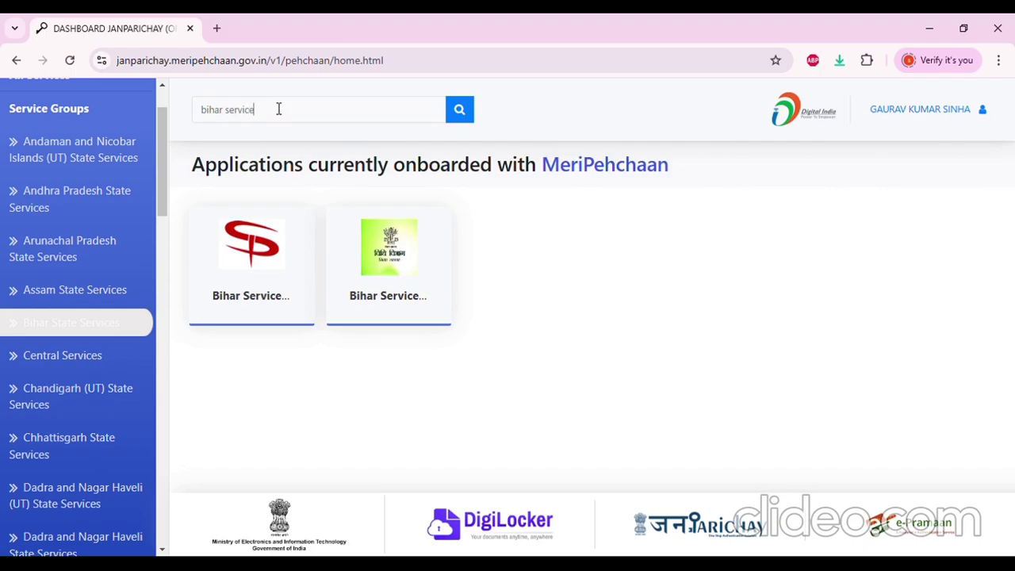
text(e)
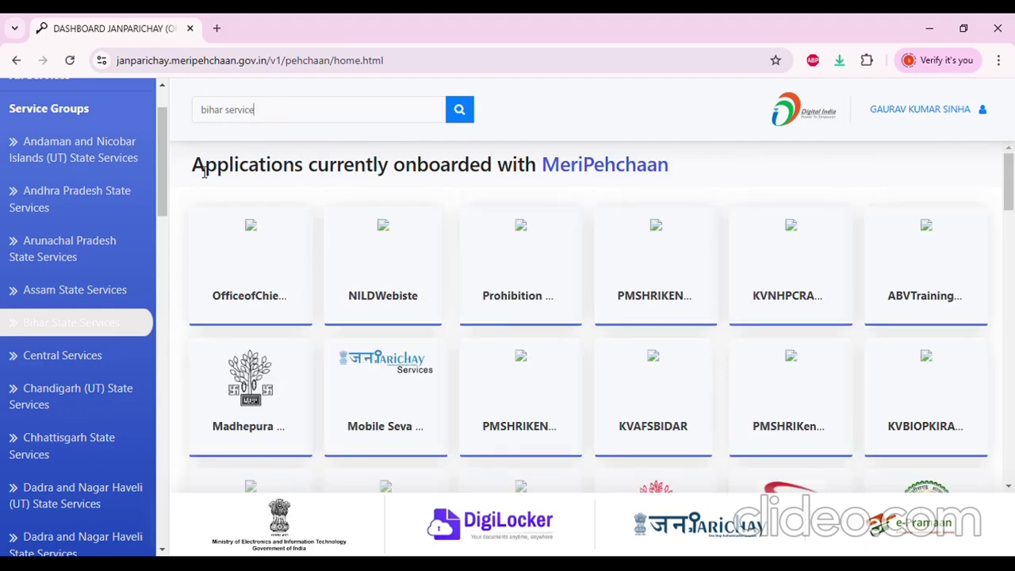
Run the 'bihar service' search, then shorten the search text to 'service'
click(467, 111)
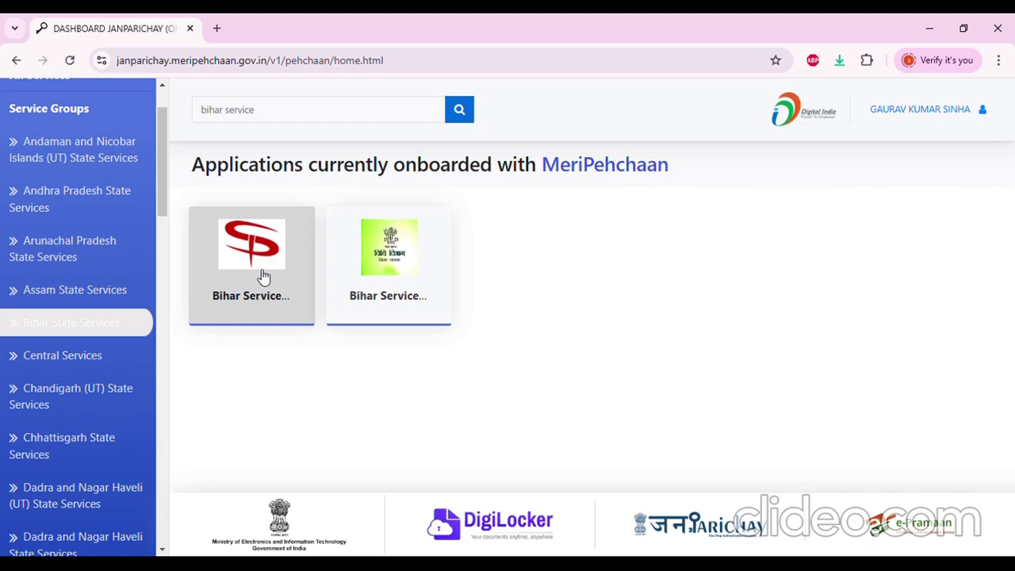
scroll(59, 388, down, 2)
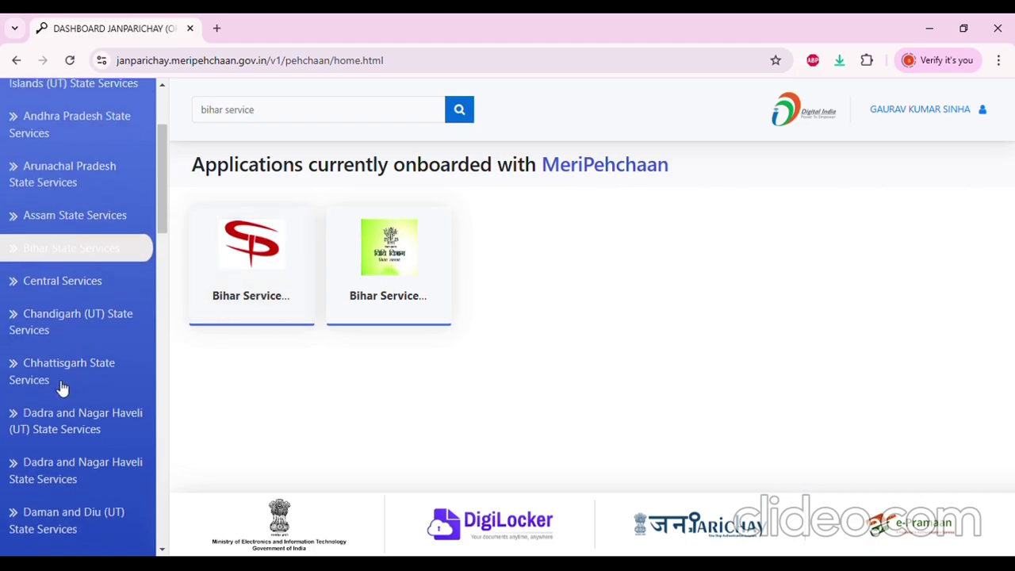
scroll(62, 389, down, 4)
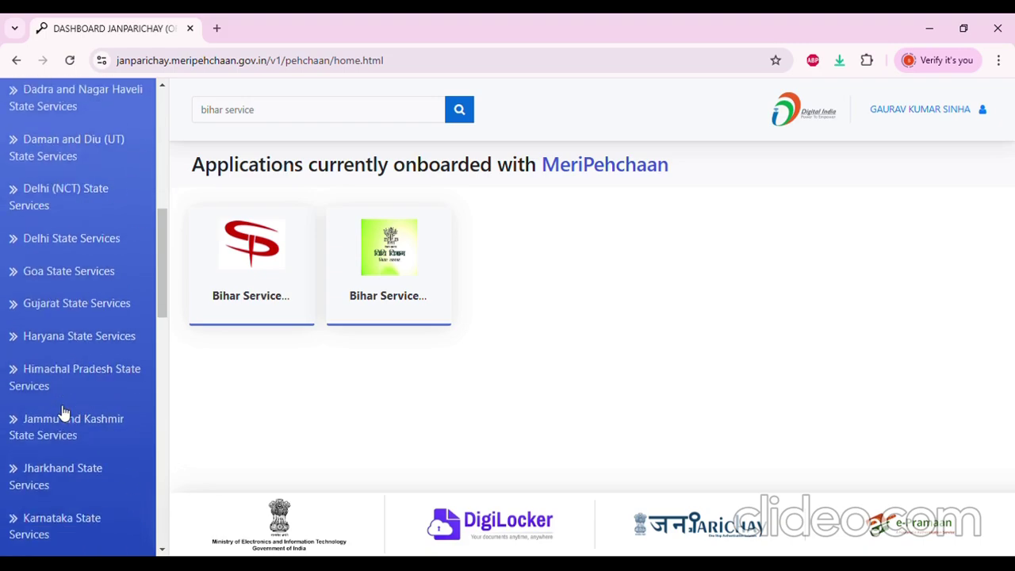
click(63, 468)
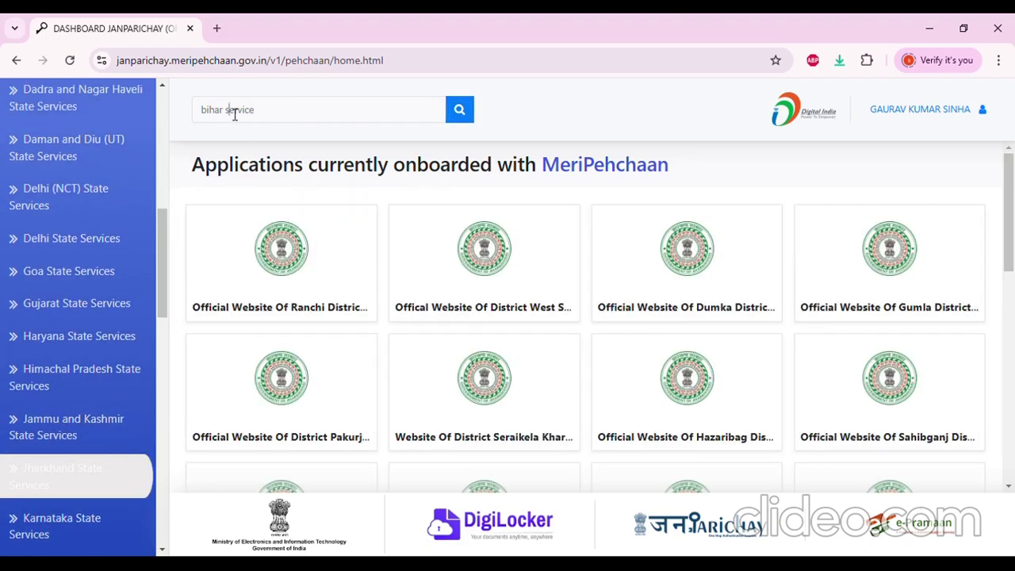
drag(234, 114, 154, 111)
key(BackSpace)
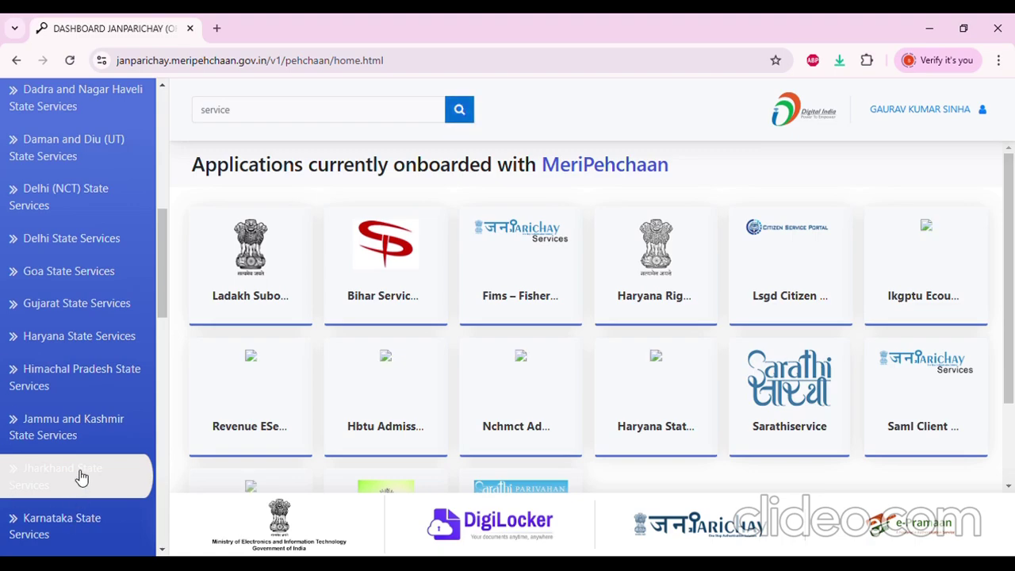
Show the Jharkhand State Services cards, such as district websites and Mygov - Jharkhand
scroll(453, 426, down, 2)
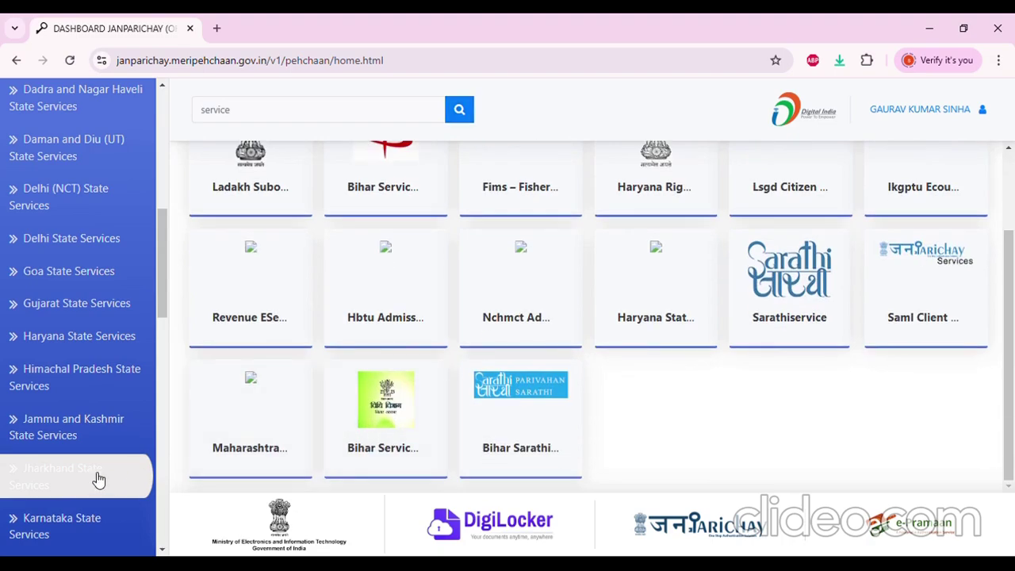
click(99, 479)
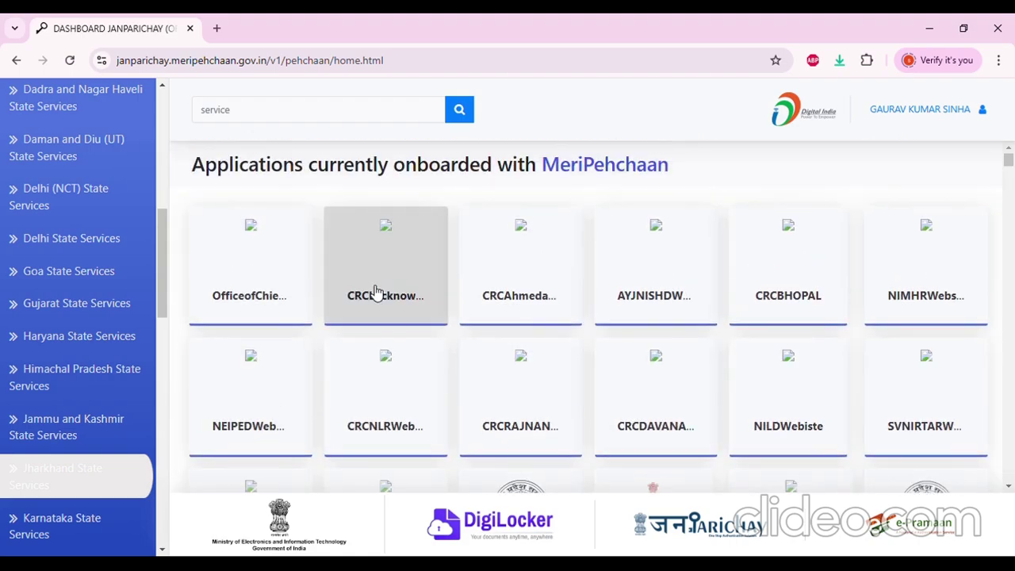
click(61, 475)
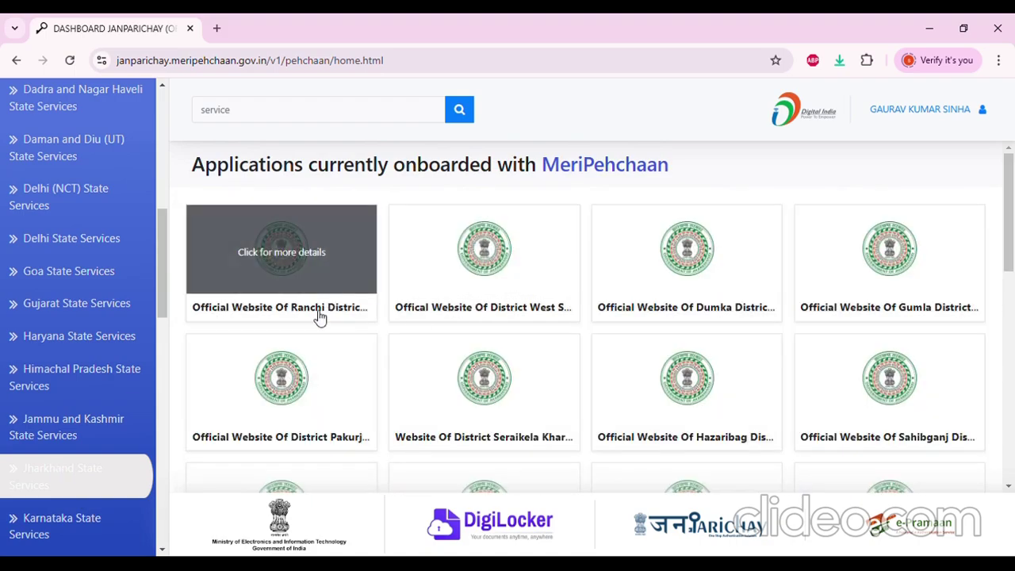
scroll(659, 312, down, 2)
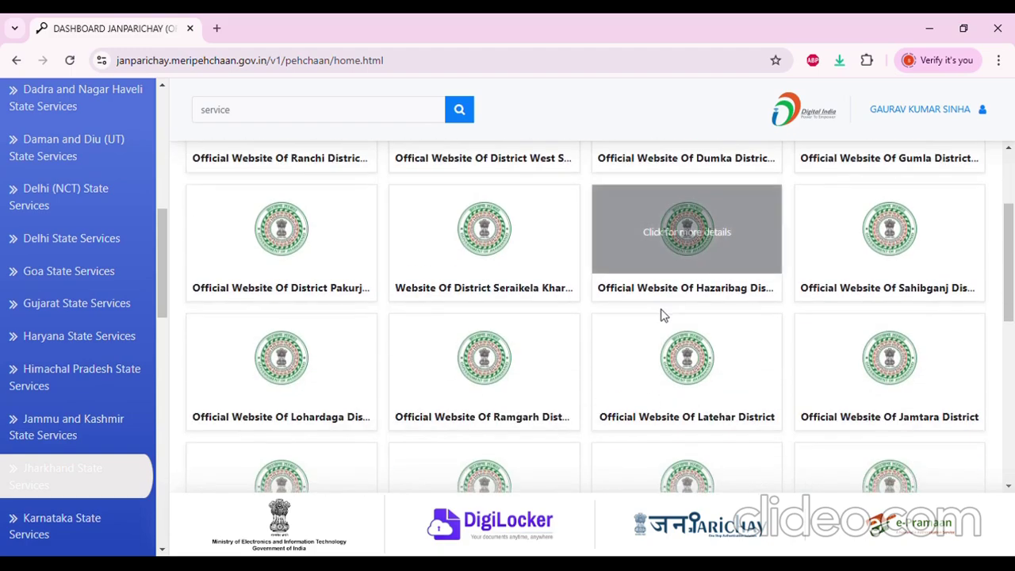
scroll(663, 315, down, 6)
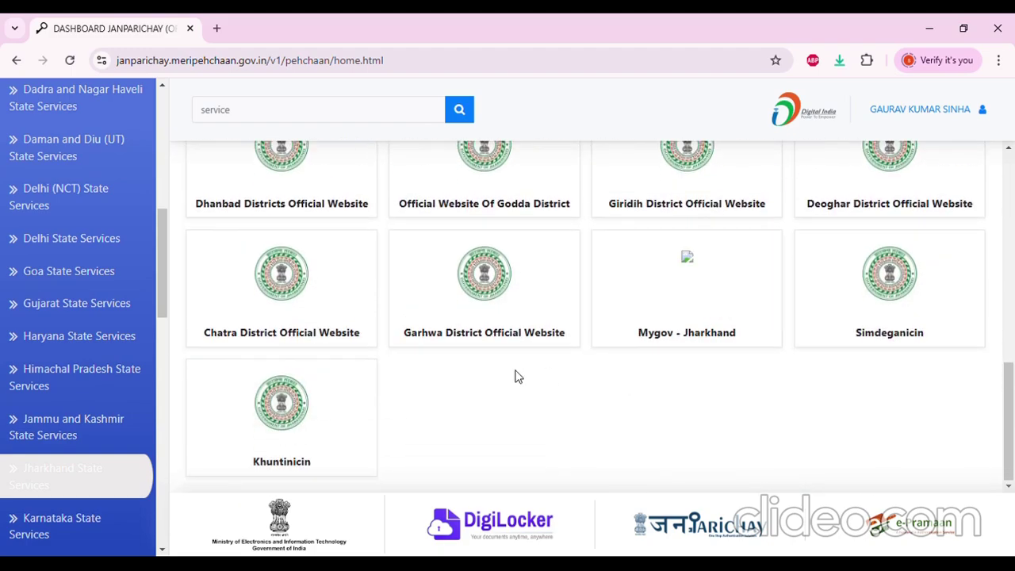
click(686, 298)
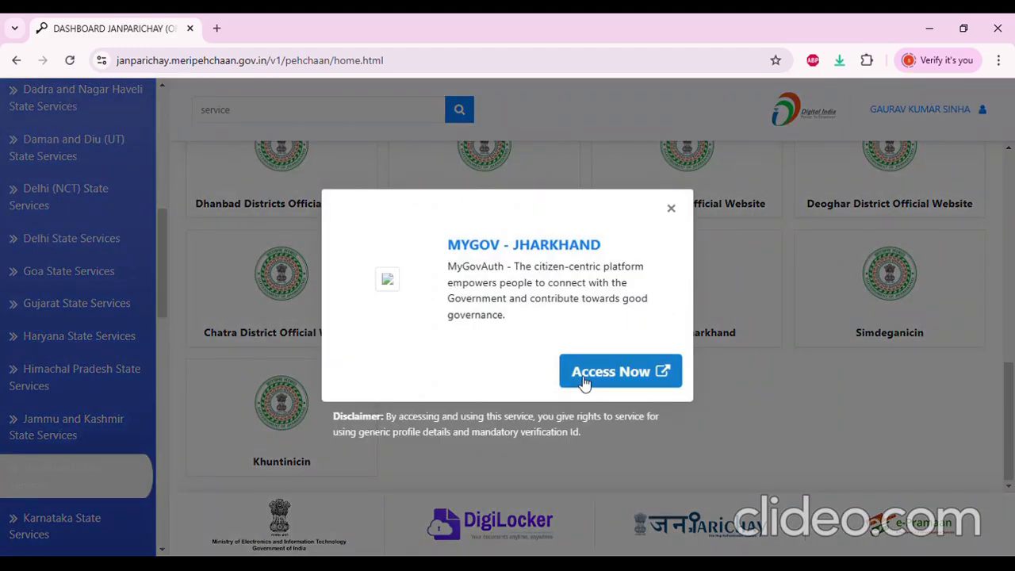
click(584, 380)
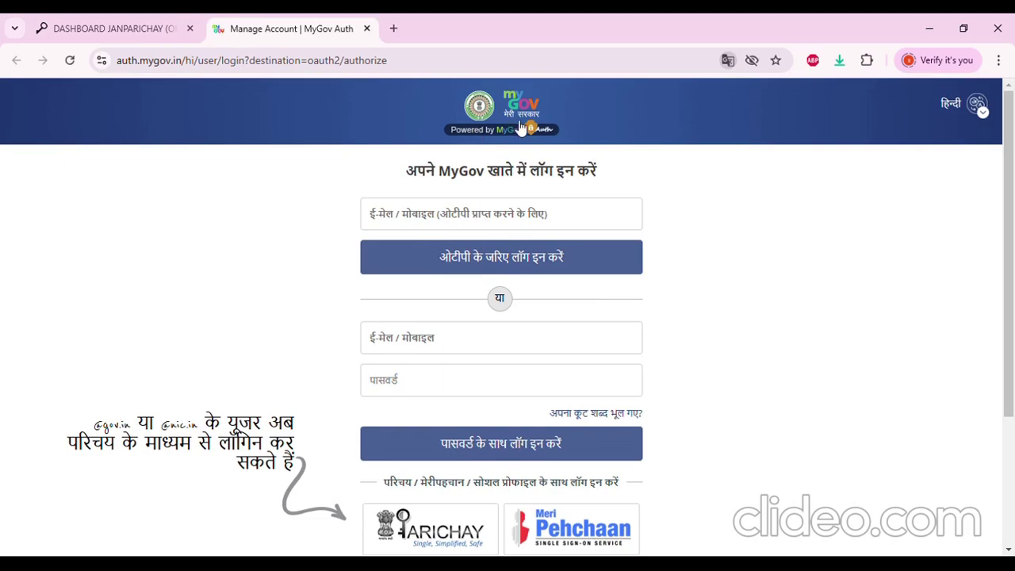
scroll(437, 272, down, 3)
scroll(468, 361, up, 2)
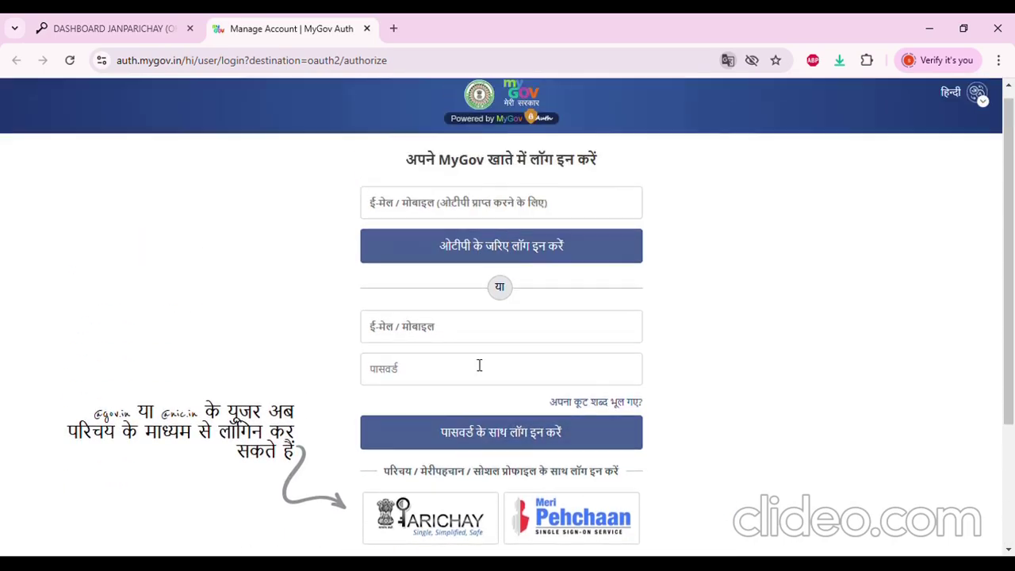
scroll(479, 365, up, 1)
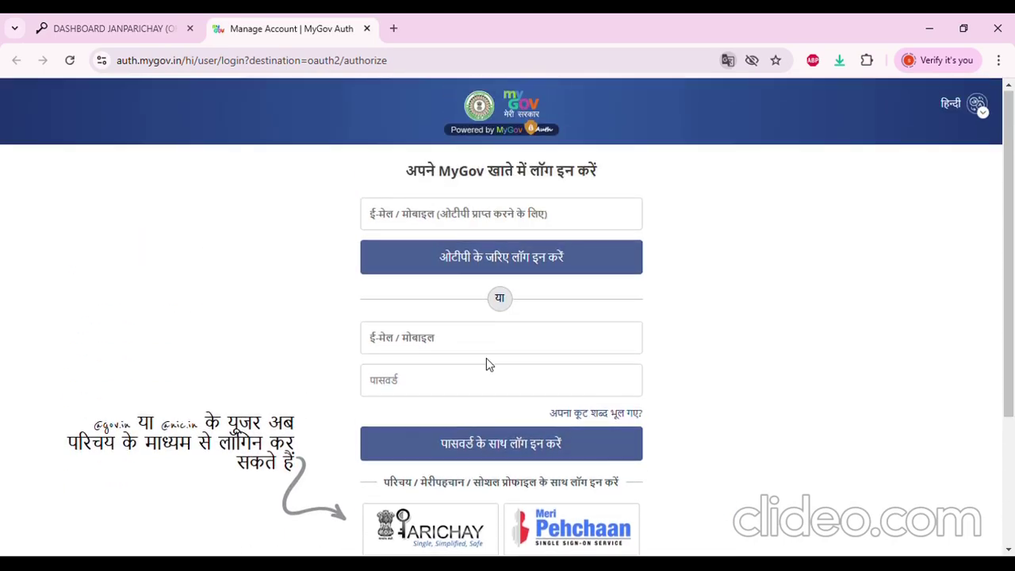
click(367, 28)
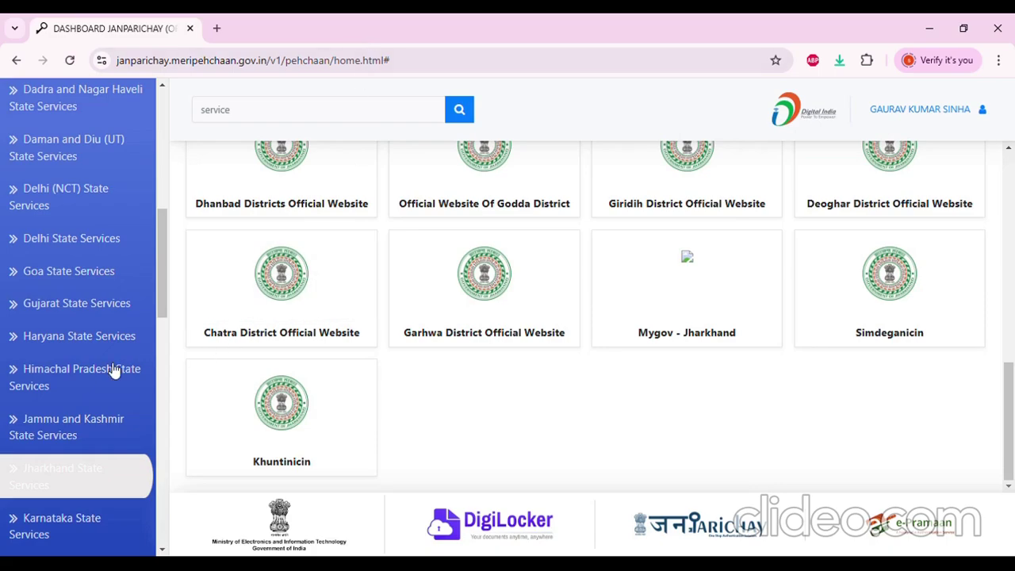
Select Bihar State Services and open the Bihar Serviceplus Production card's details window
scroll(77, 349, up, 1)
scroll(77, 349, up, 3)
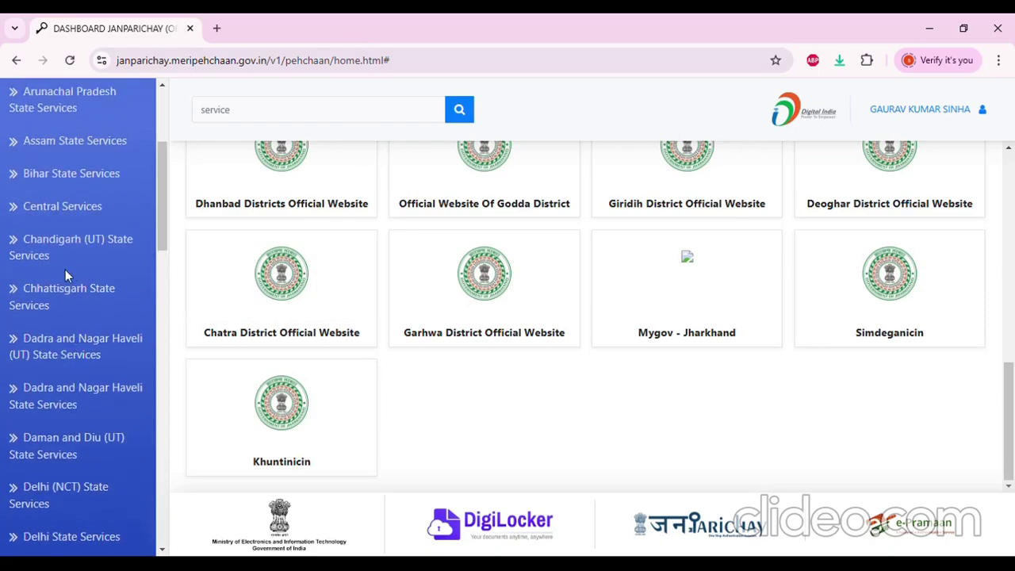
scroll(79, 301, up, 2)
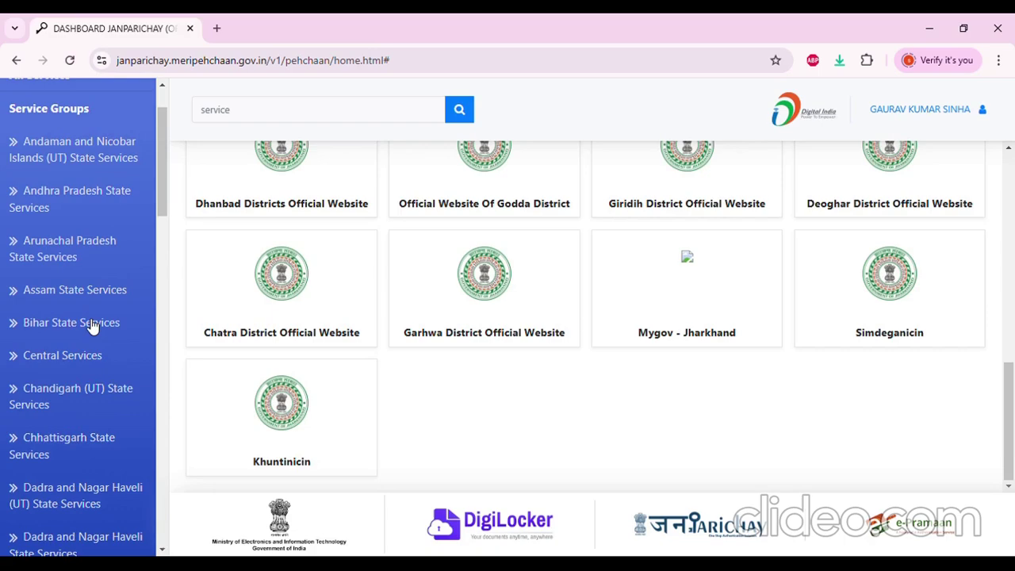
click(93, 325)
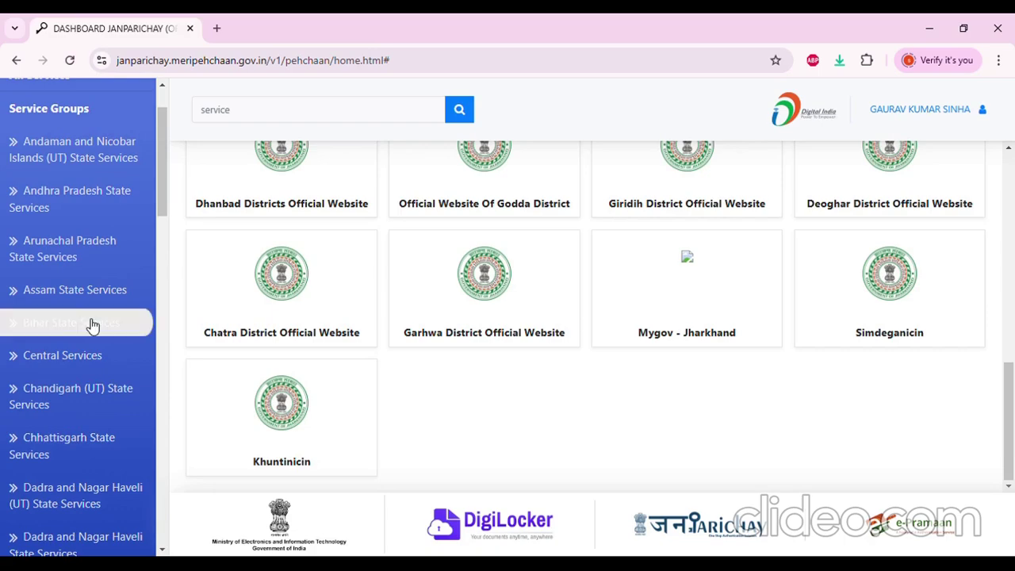
scroll(525, 343, up, 5)
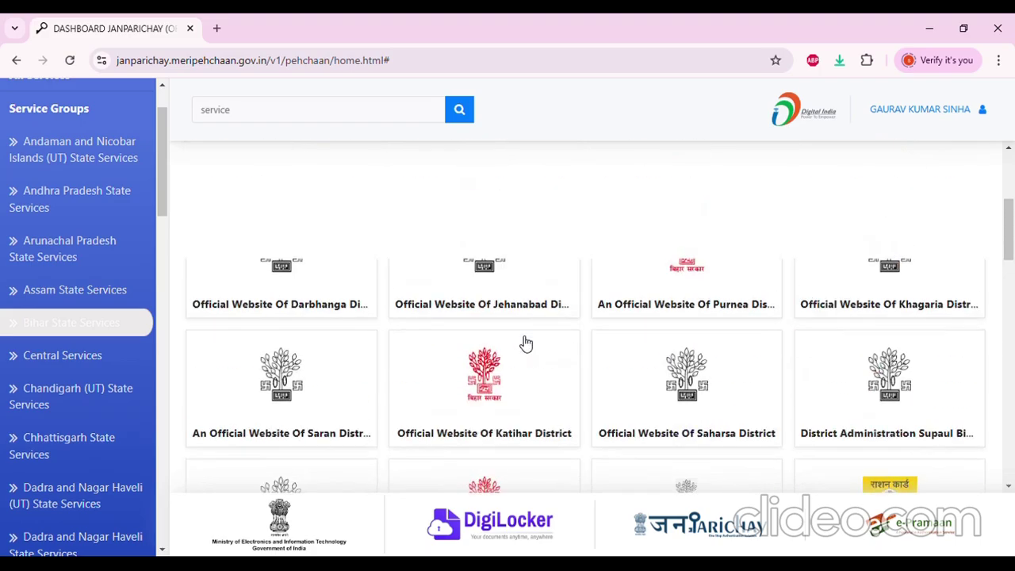
scroll(526, 342, up, 5)
scroll(526, 343, down, 5)
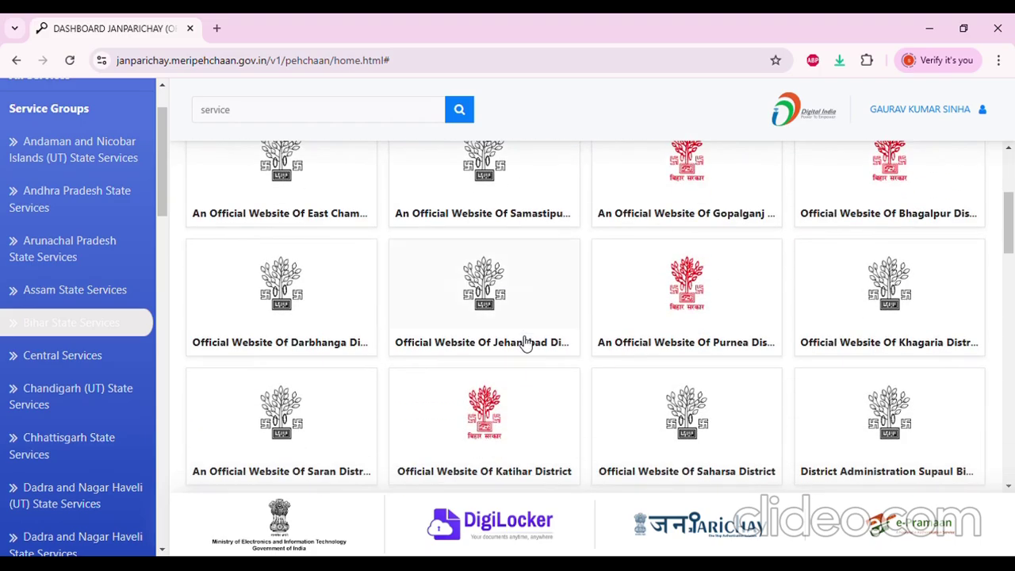
scroll(526, 349, down, 6)
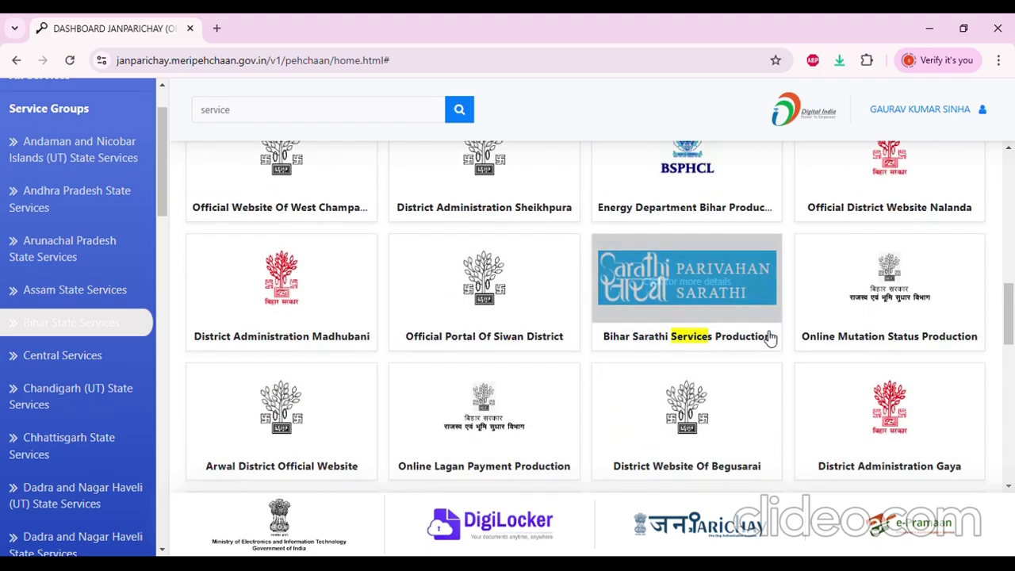
scroll(757, 349, down, 1)
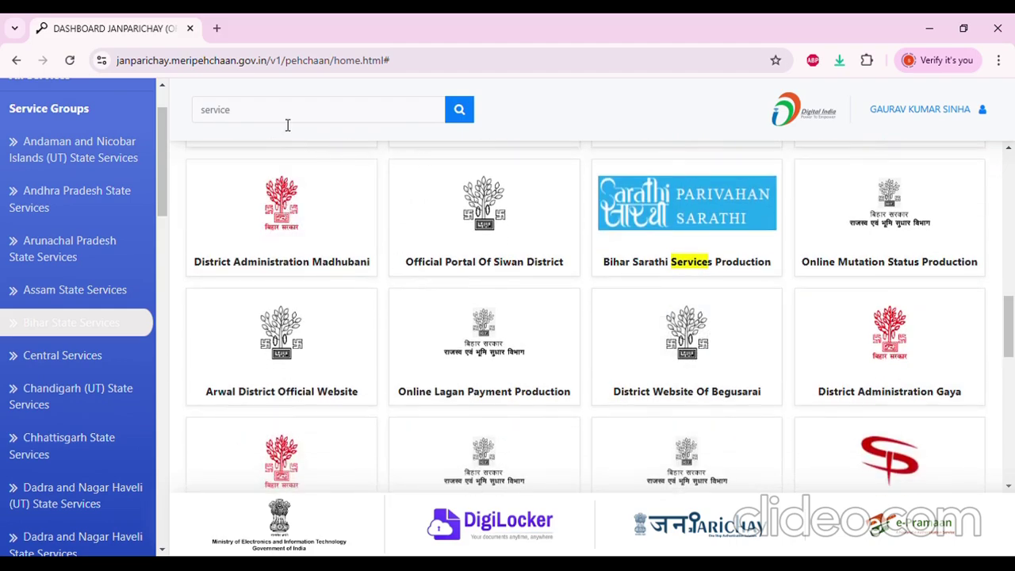
scroll(816, 303, down, 1)
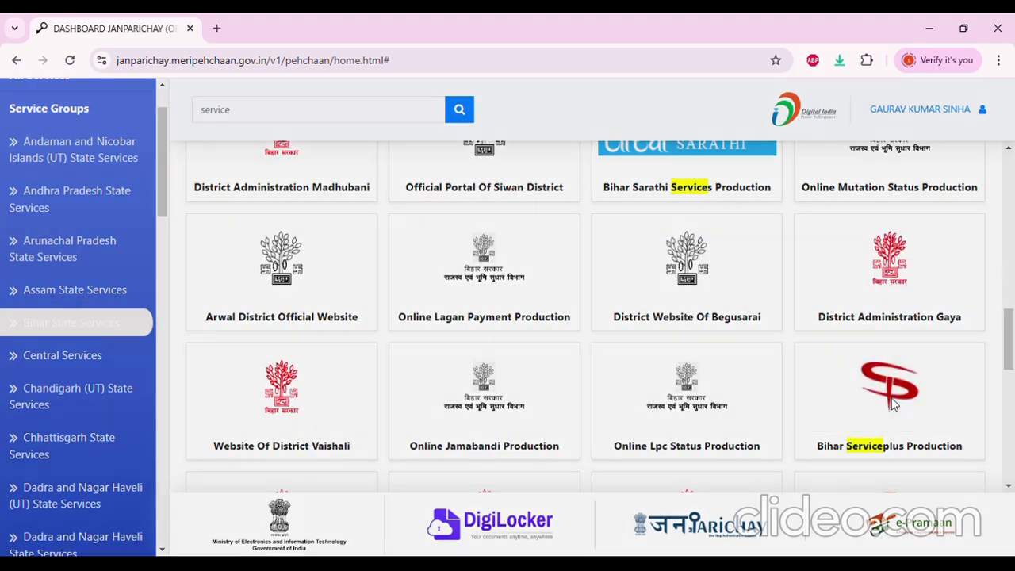
click(894, 405)
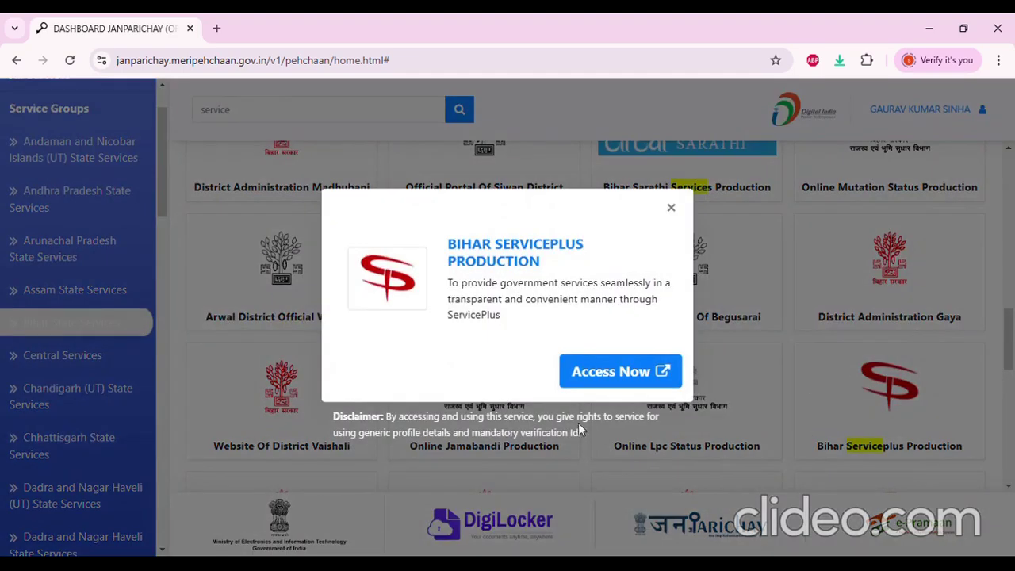
Launch Bihar Serviceplus Production and choose View Incomplete Application under the status options
click(615, 376)
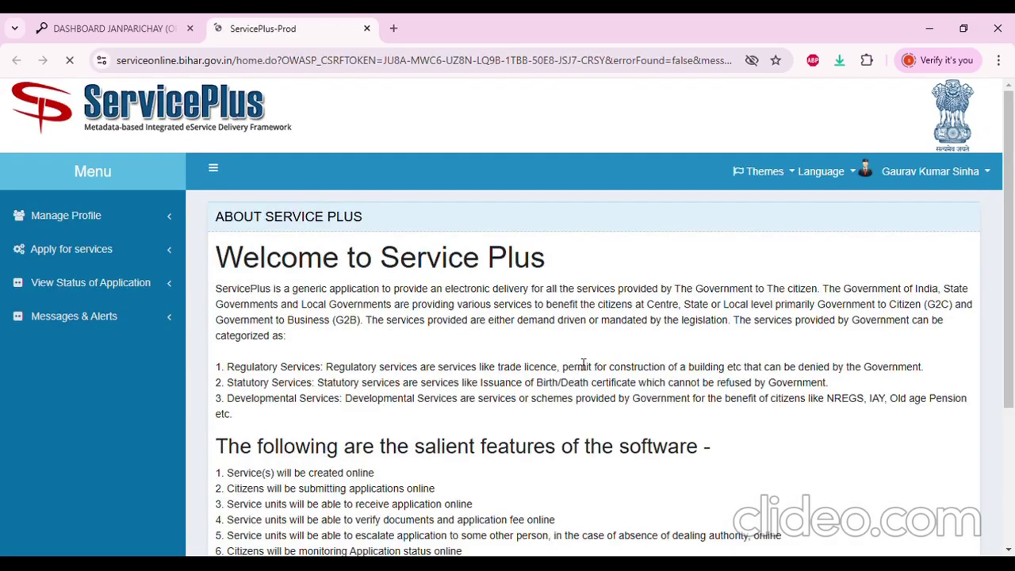
click(73, 250)
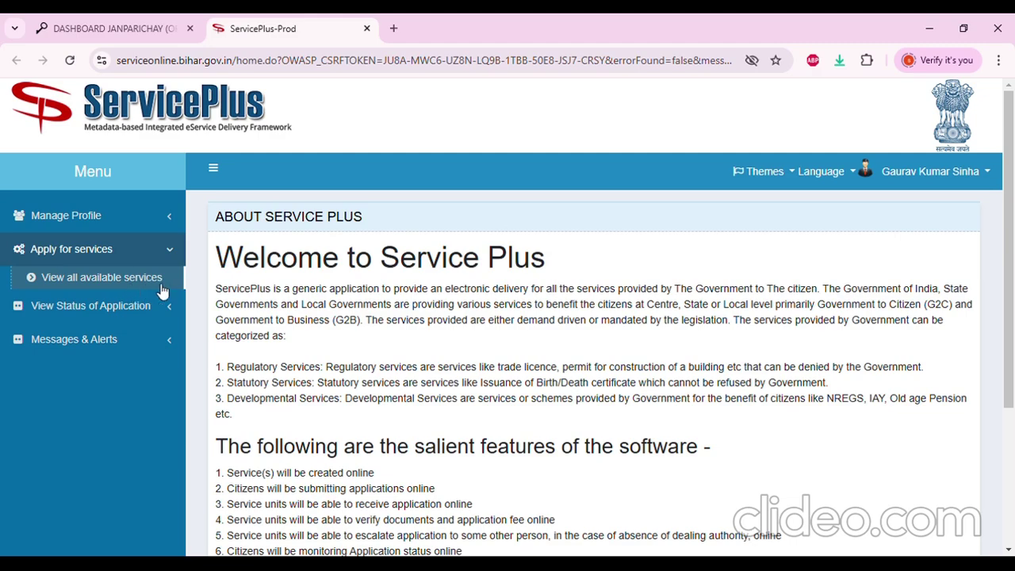
click(100, 310)
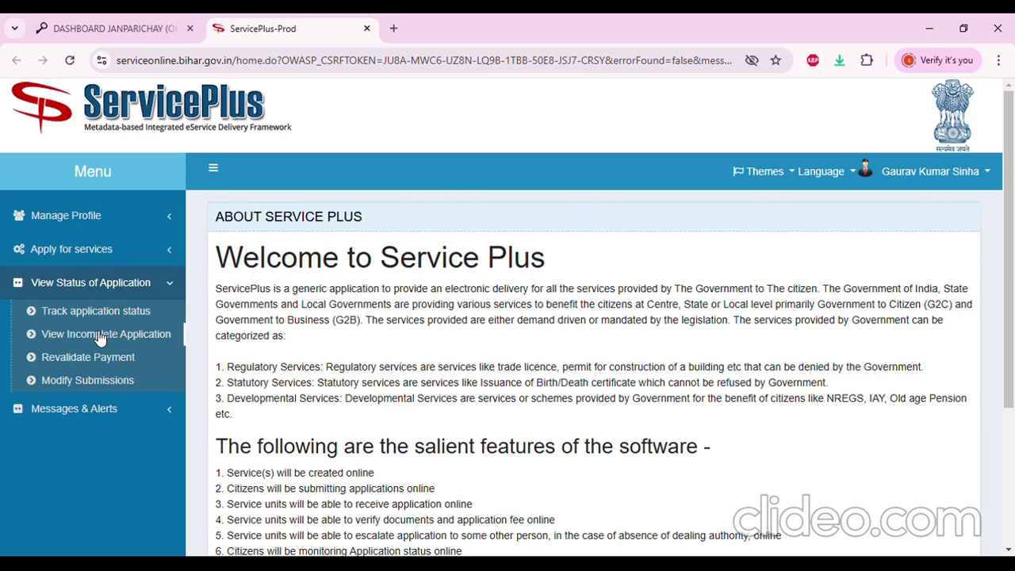
click(100, 336)
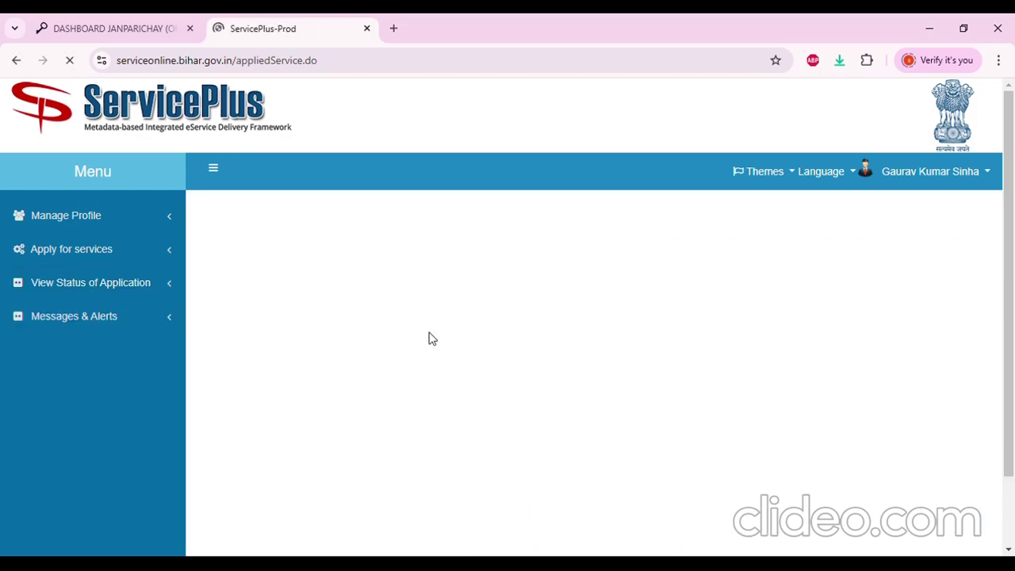
Review the draft Residence, Caste, Non Creamy Layer and Income applications, then expand Apply for services
scroll(724, 319, down, 1)
scroll(724, 319, down, 3)
scroll(716, 381, up, 4)
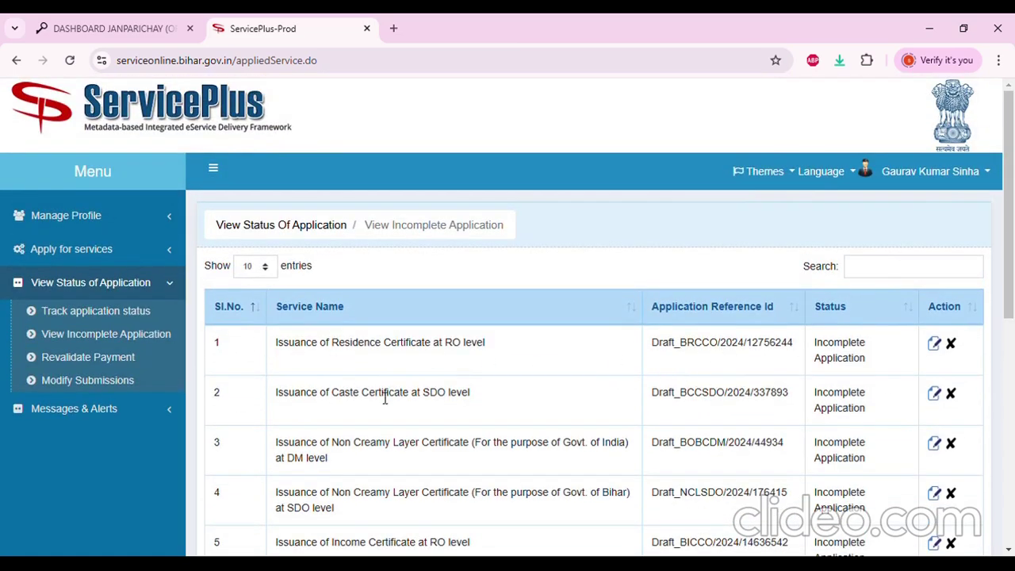
scroll(382, 396, down, 2)
scroll(379, 399, up, 2)
click(99, 249)
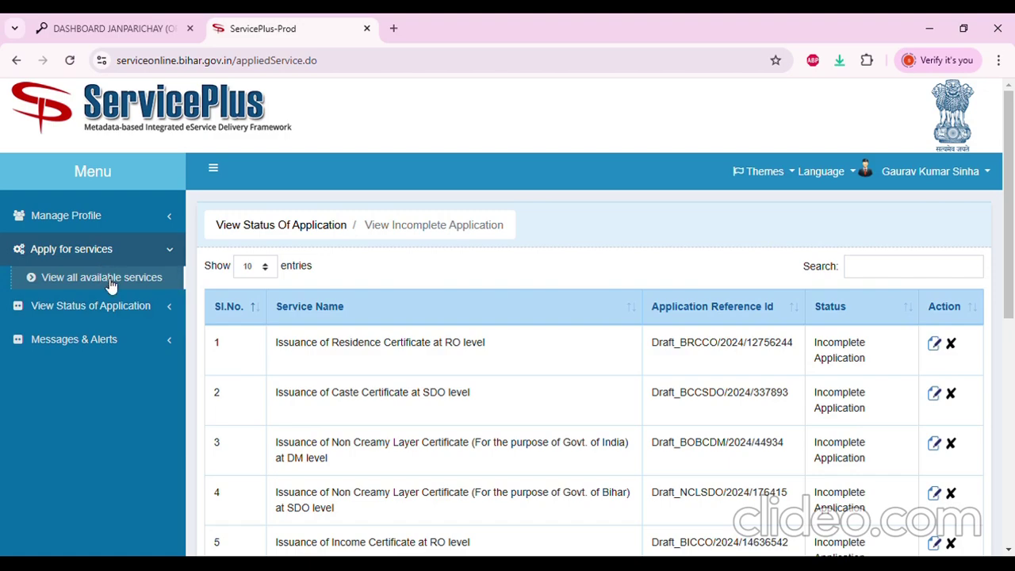
Open the full list of available Bihar services and move to page 2
click(109, 279)
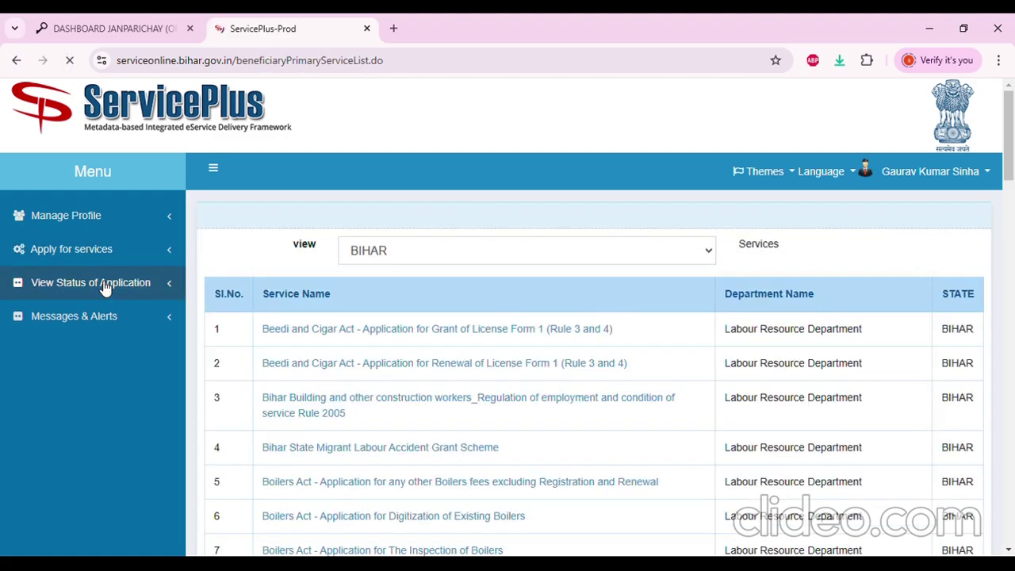
scroll(466, 336, down, 2)
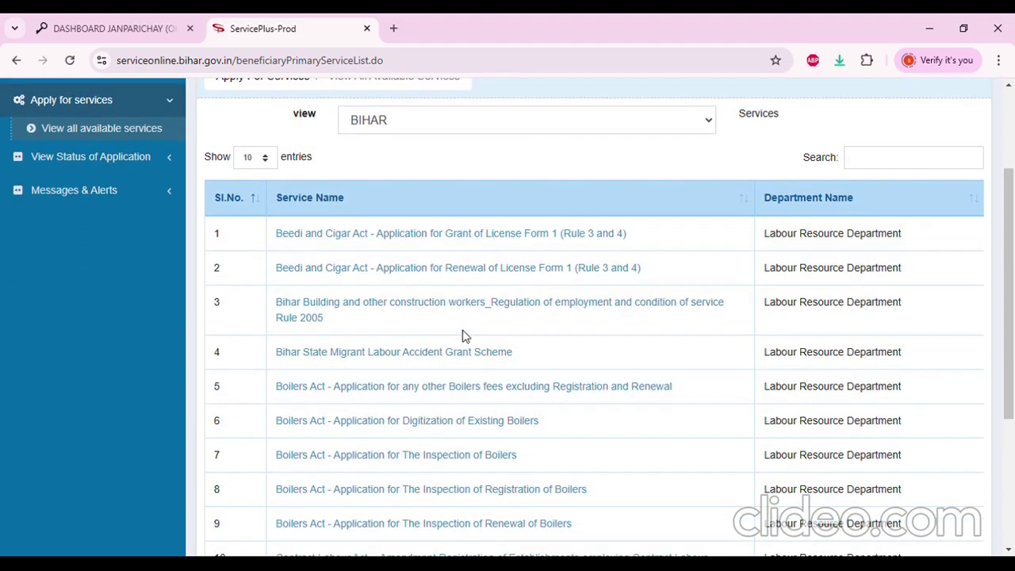
scroll(449, 329, down, 1)
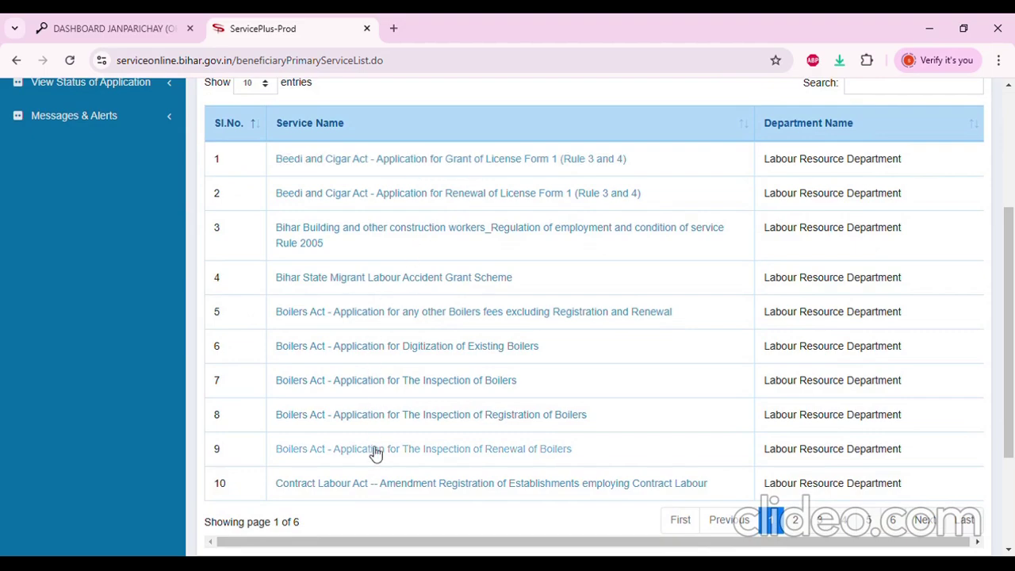
scroll(491, 448, down, 1)
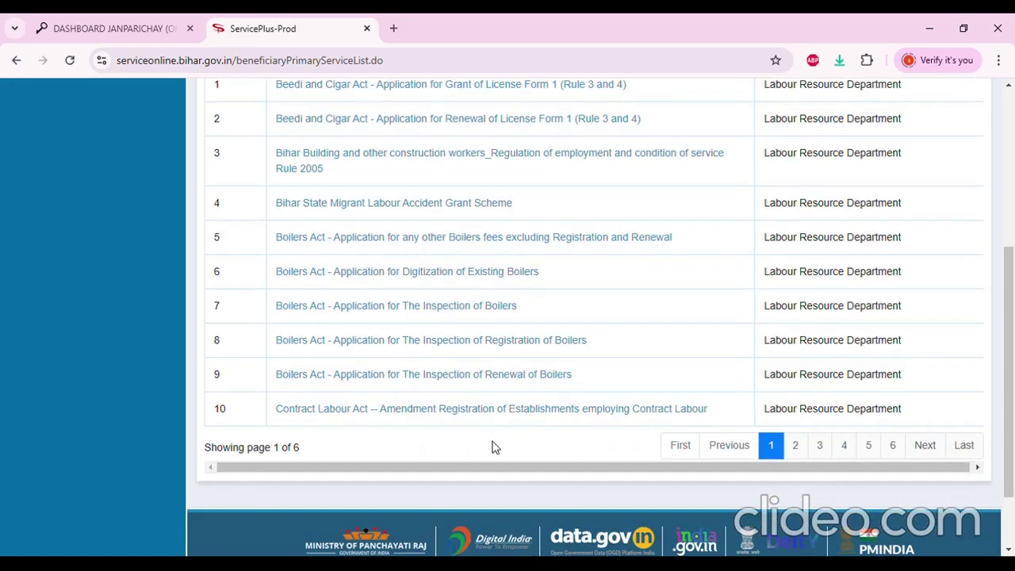
click(796, 445)
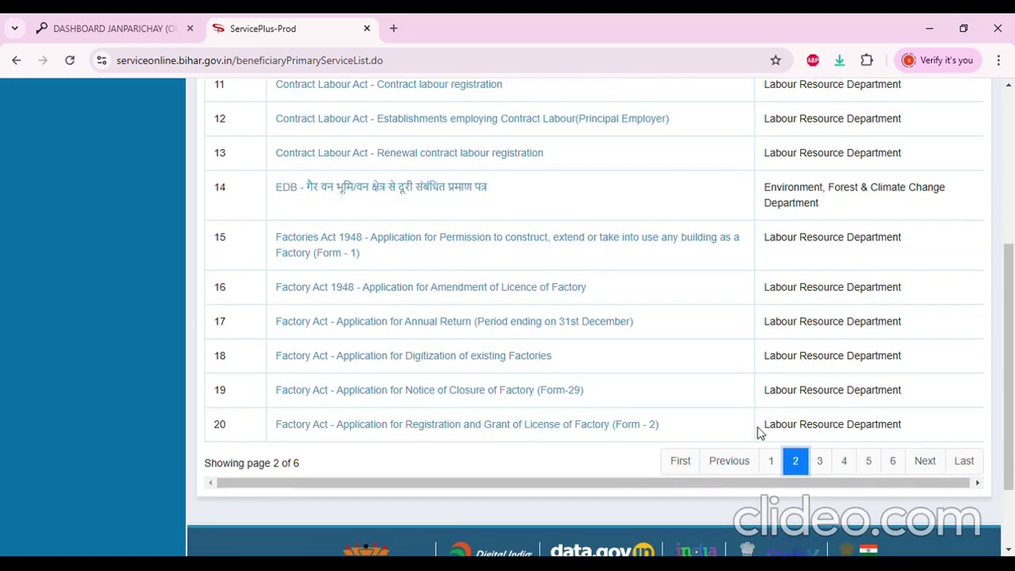
Go to page 3 and browse the caste, character and EWS certificate services
scroll(390, 390, up, 2)
scroll(428, 293, down, 1)
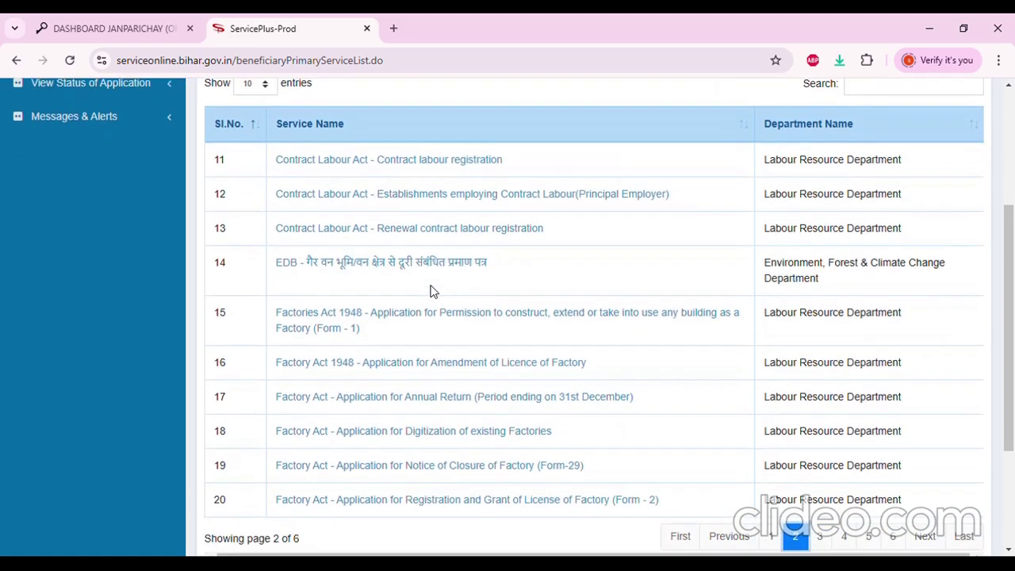
scroll(430, 292, down, 1)
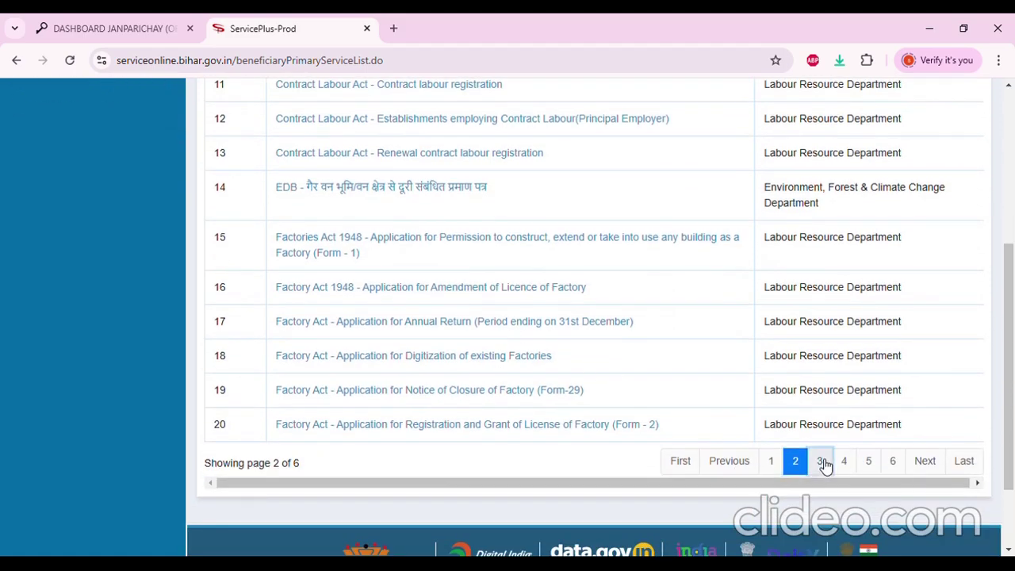
click(825, 462)
scroll(404, 331, up, 2)
scroll(396, 288, down, 1)
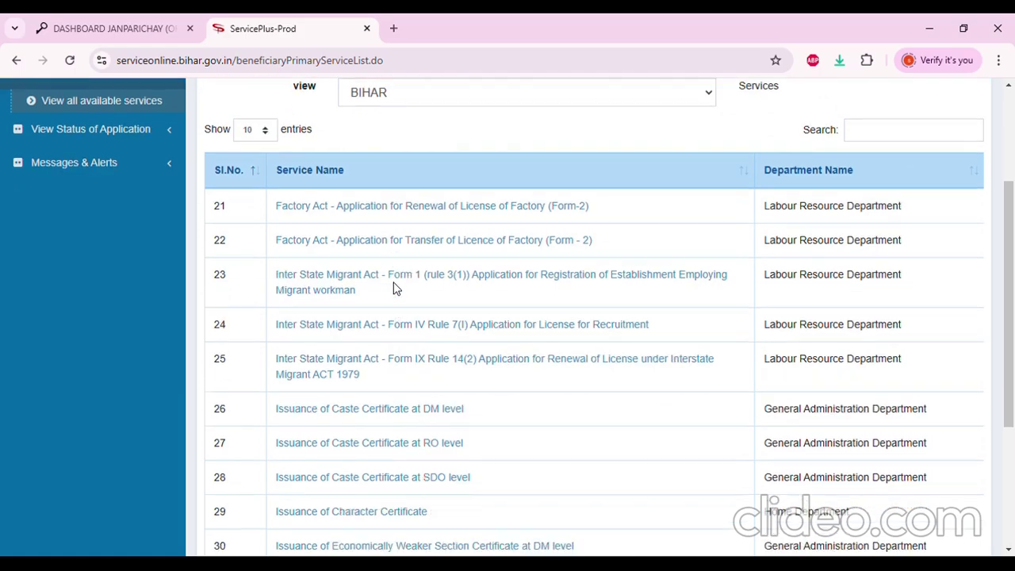
scroll(395, 288, down, 1)
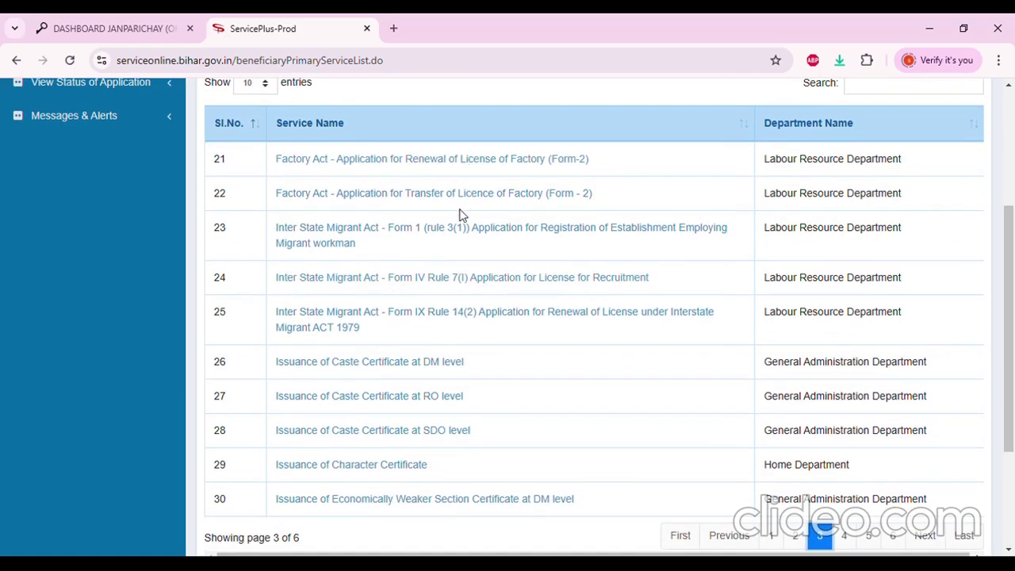
scroll(443, 296, down, 2)
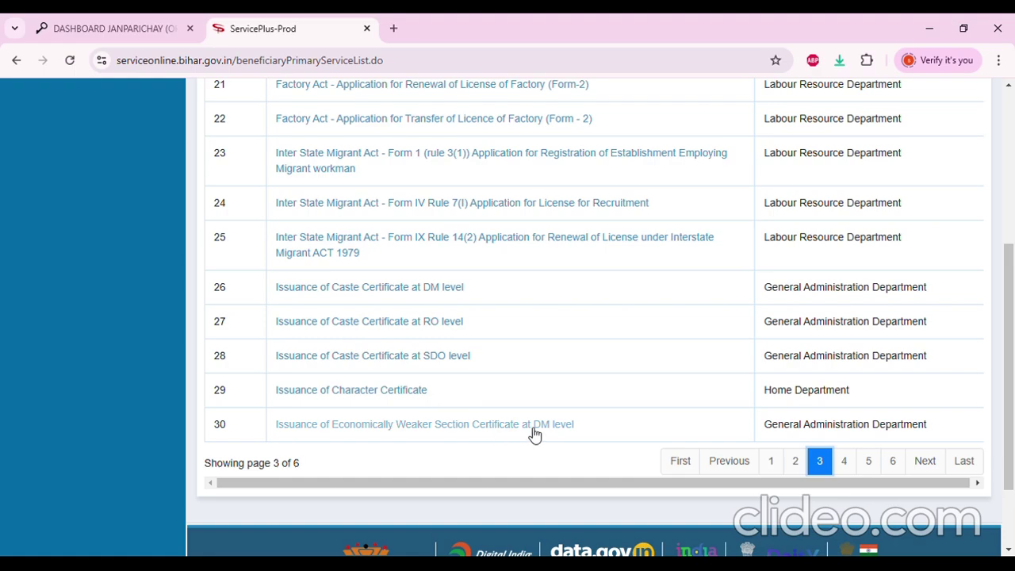
scroll(675, 428, up, 4)
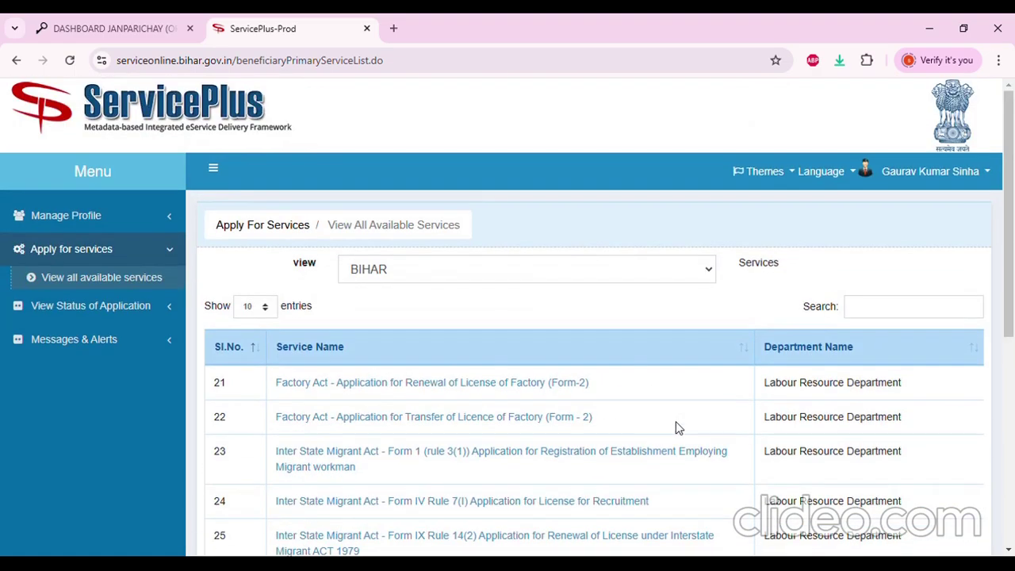
Search the services list for 'cast', then for 'inco', clearing between searches
click(868, 317)
text(cast)
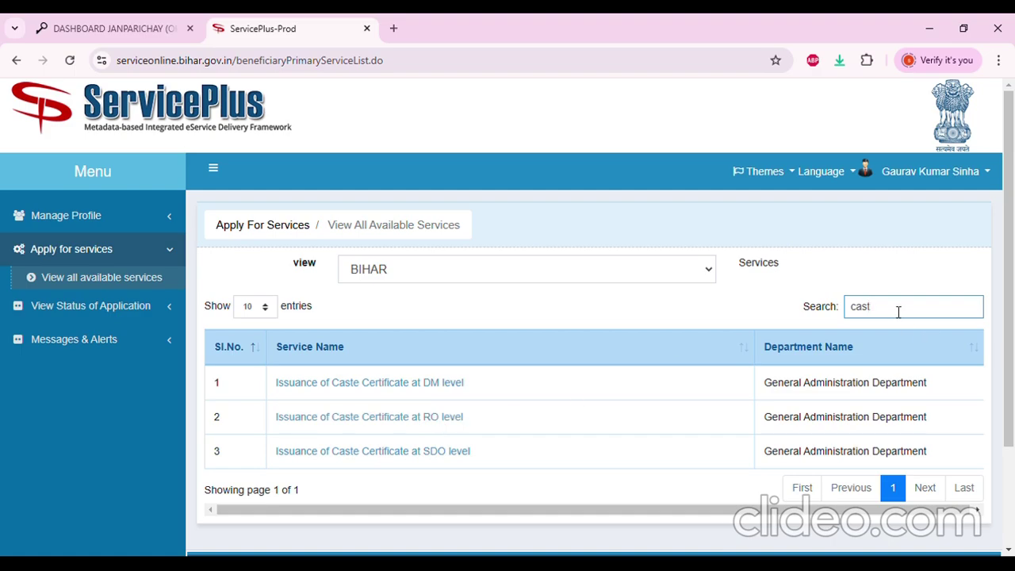
key(BackSpace)
key(BackSpace)
key(BackSpace)
text(incom)
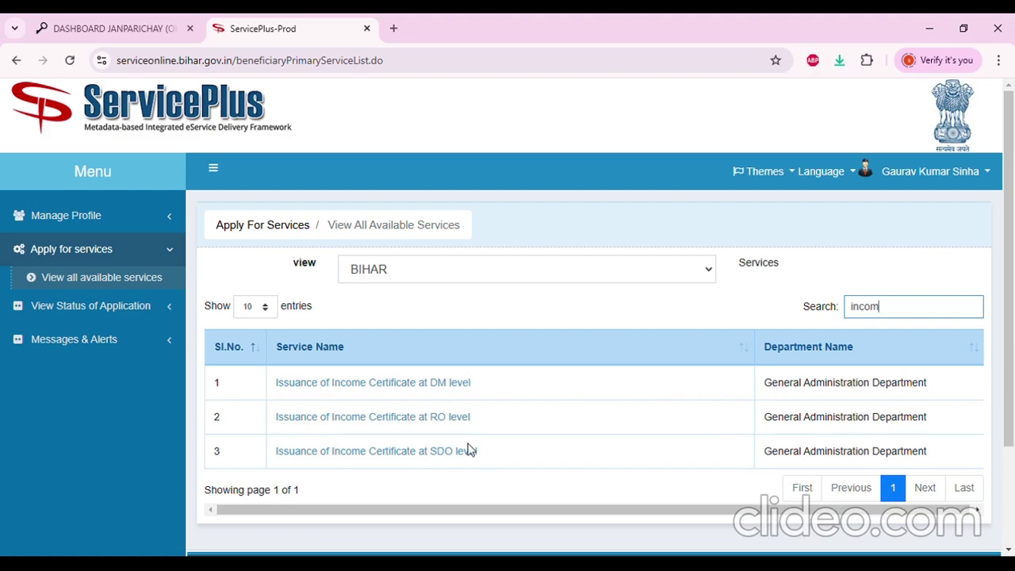
drag(920, 306, 842, 309)
key(BackSpace)
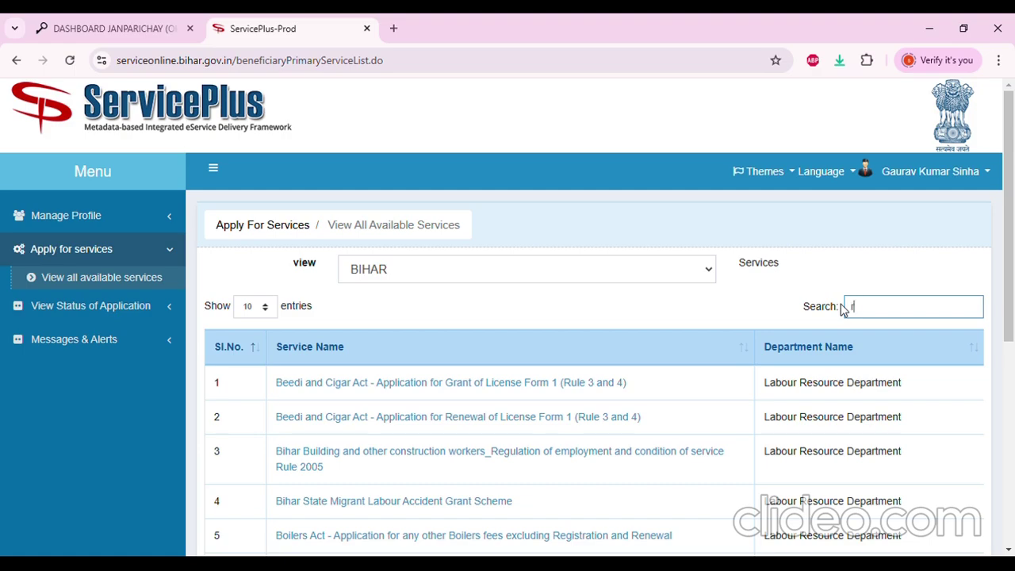
Look up residence services, then search 'chara' for character certificates
text(ide)
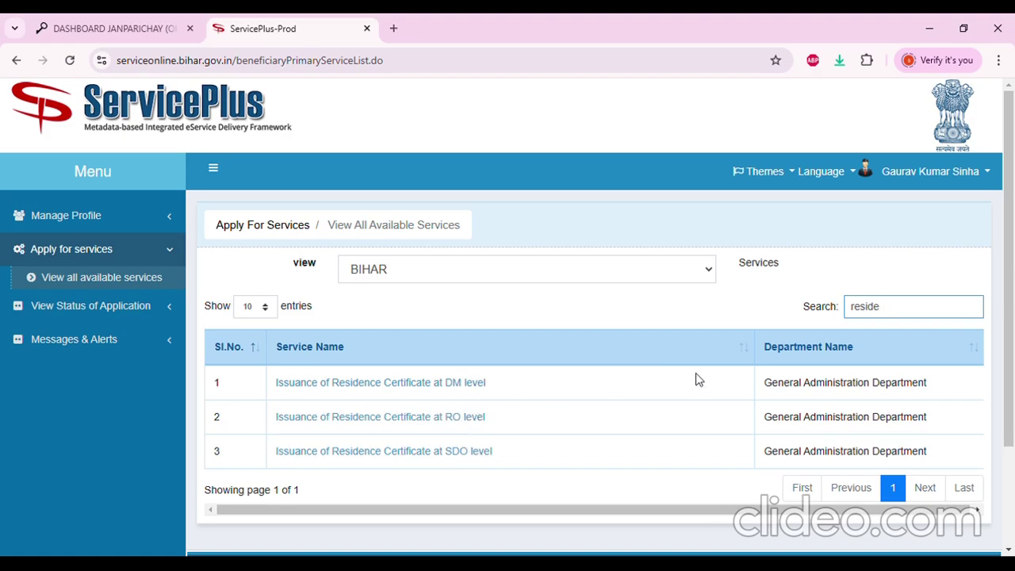
drag(905, 316, 854, 316)
key(BackSpace)
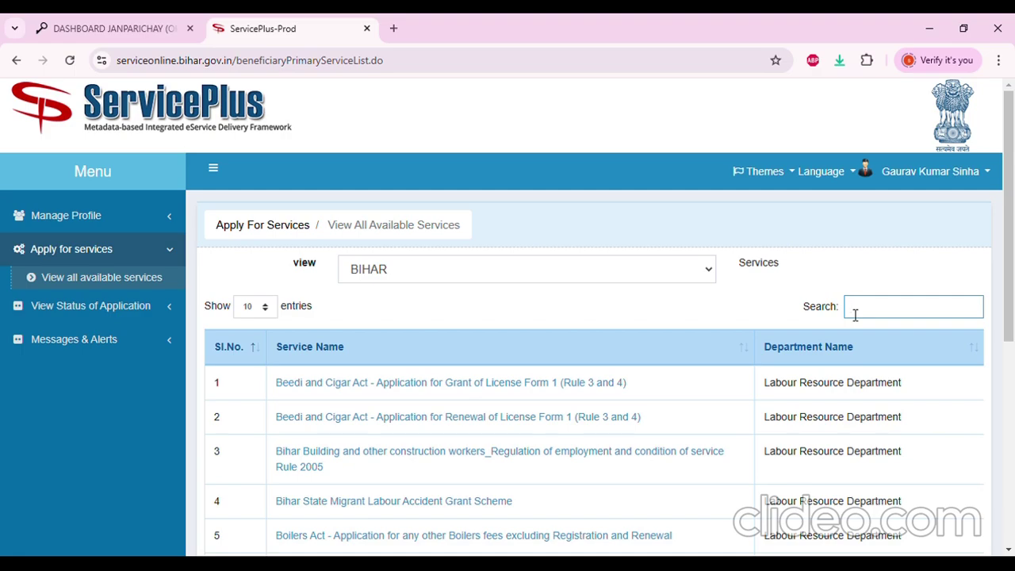
text(chara)
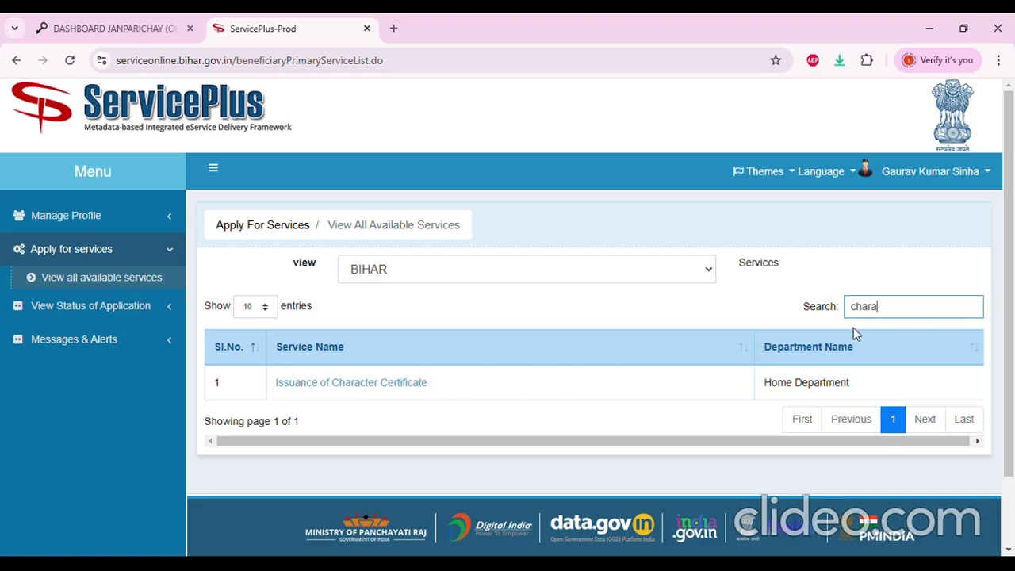
key(BackSpace)
key(BackSpace)
key(BackSpace)
key(BackSpace)
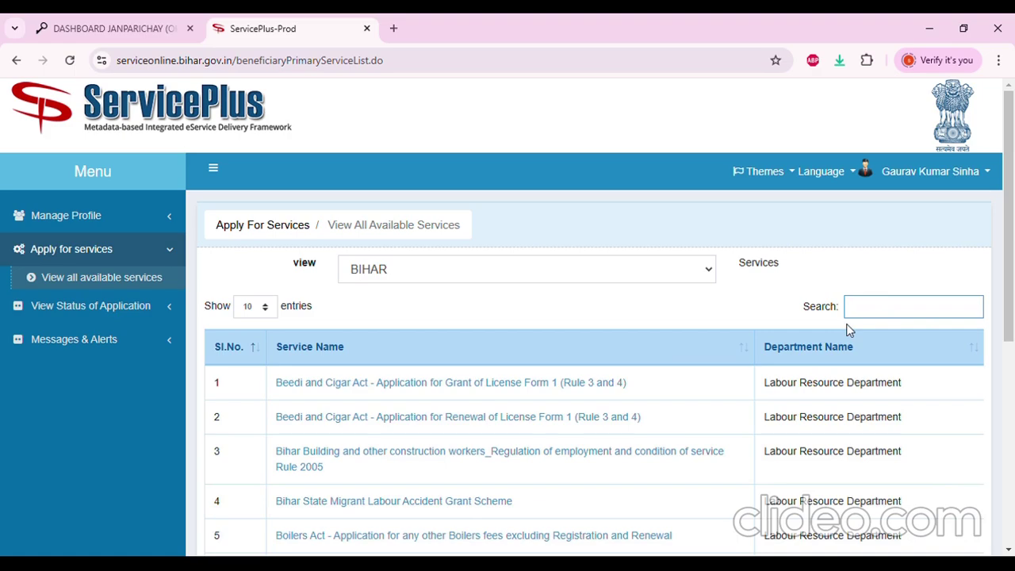
Search 'econ' for EWS services, then replace it with 'non' for Non Creamy Layer
text(econo)
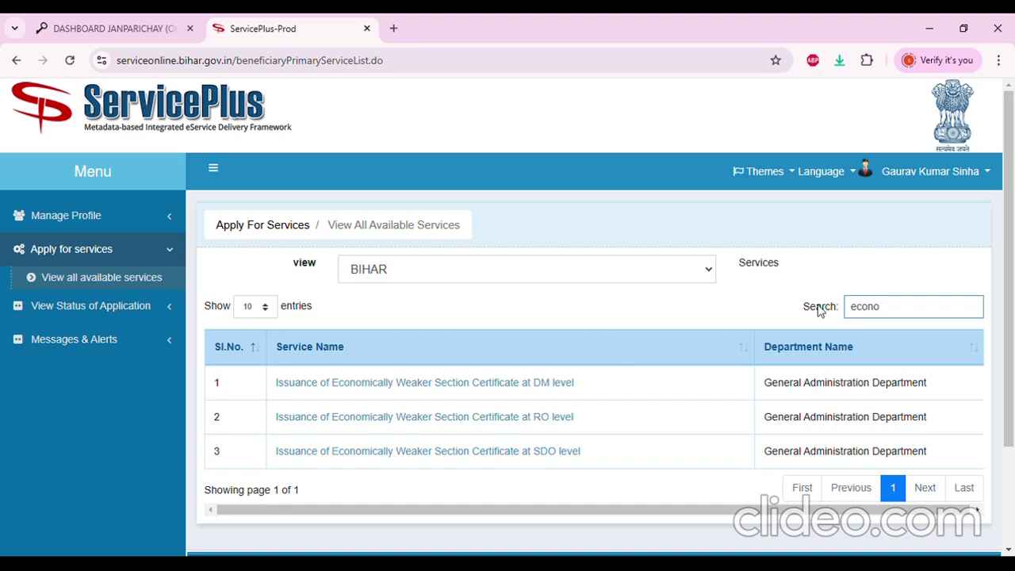
drag(914, 317, 783, 315)
text(non)
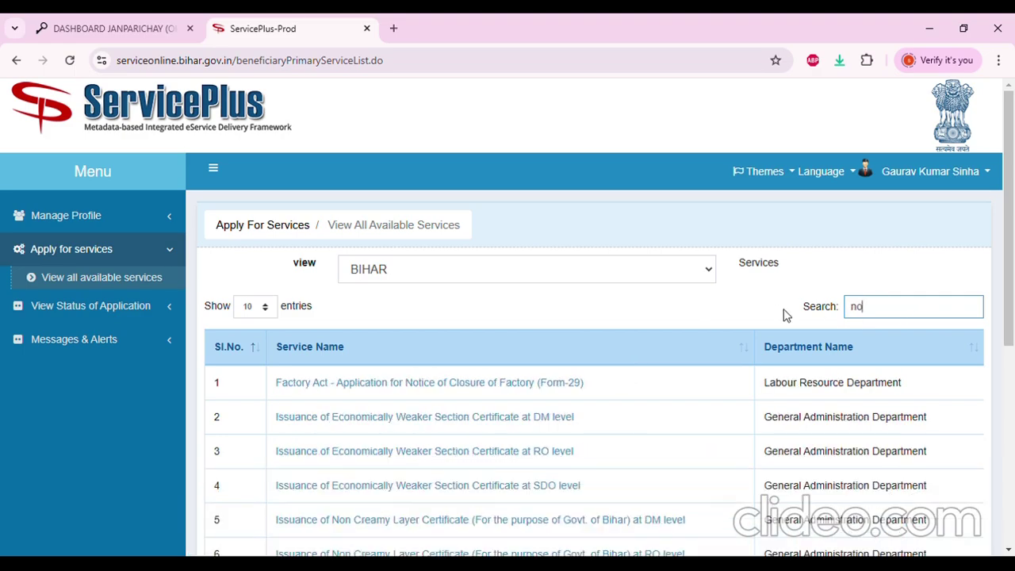
scroll(623, 303, down, 2)
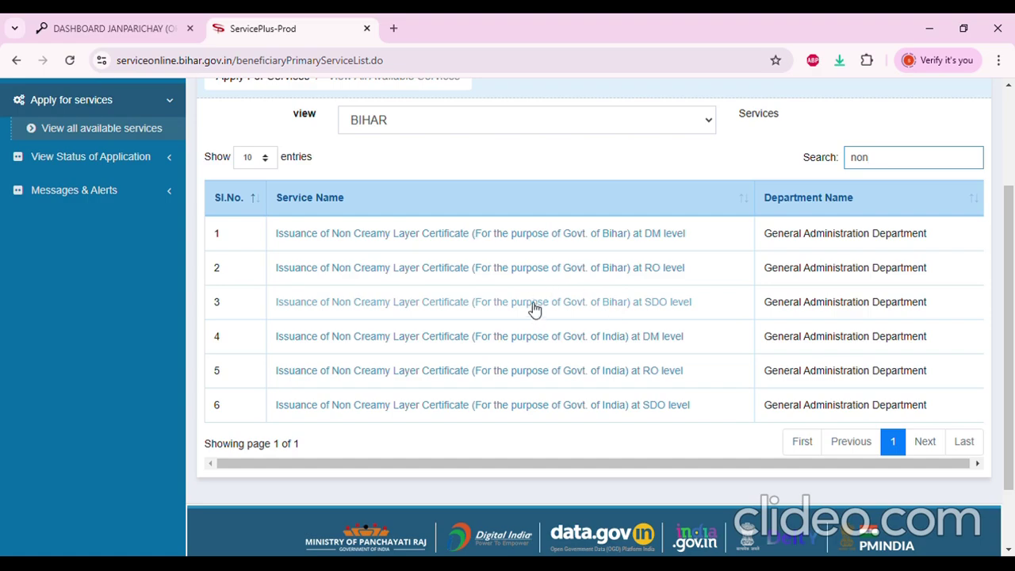
Review the six Non Creamy Layer Certificate results, then select the 'non' search text
scroll(512, 302, down, 2)
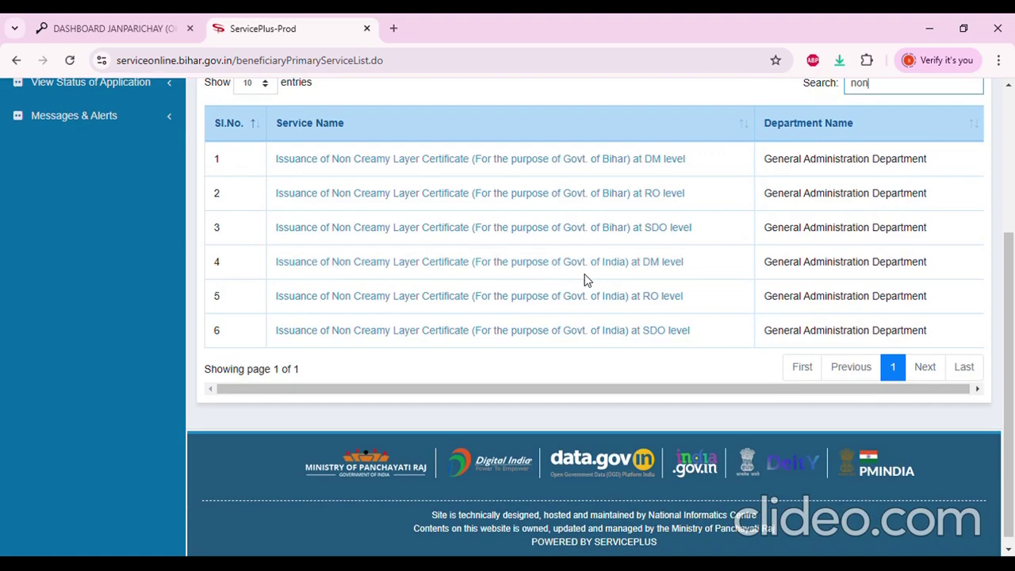
scroll(476, 329, up, 4)
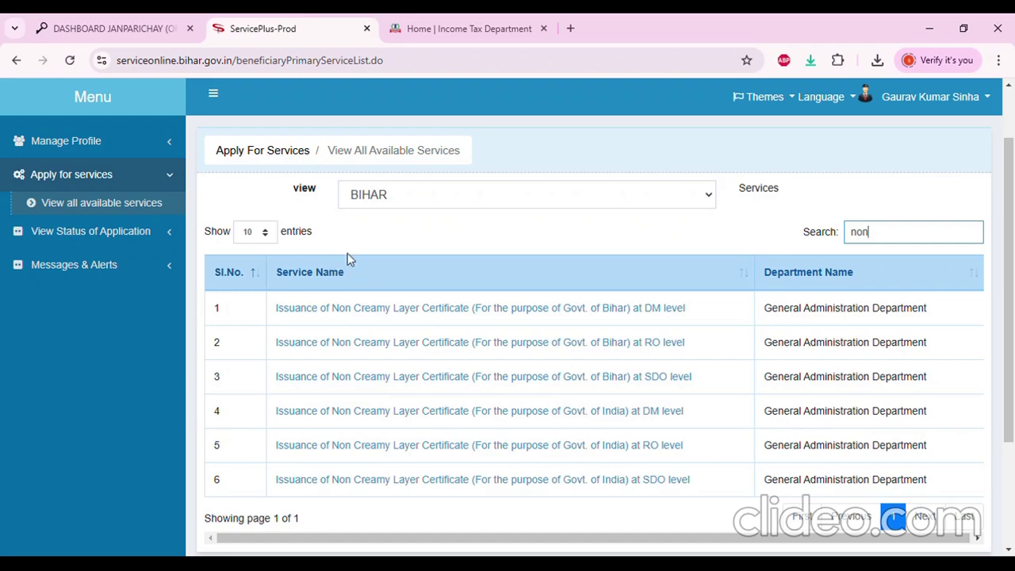
scroll(432, 305, down, 2)
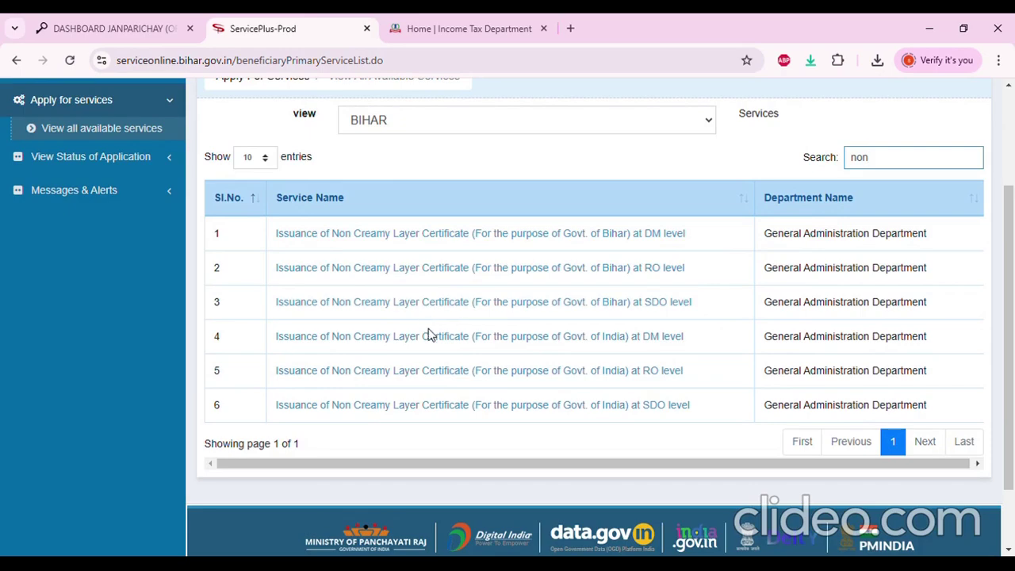
scroll(439, 335, up, 2)
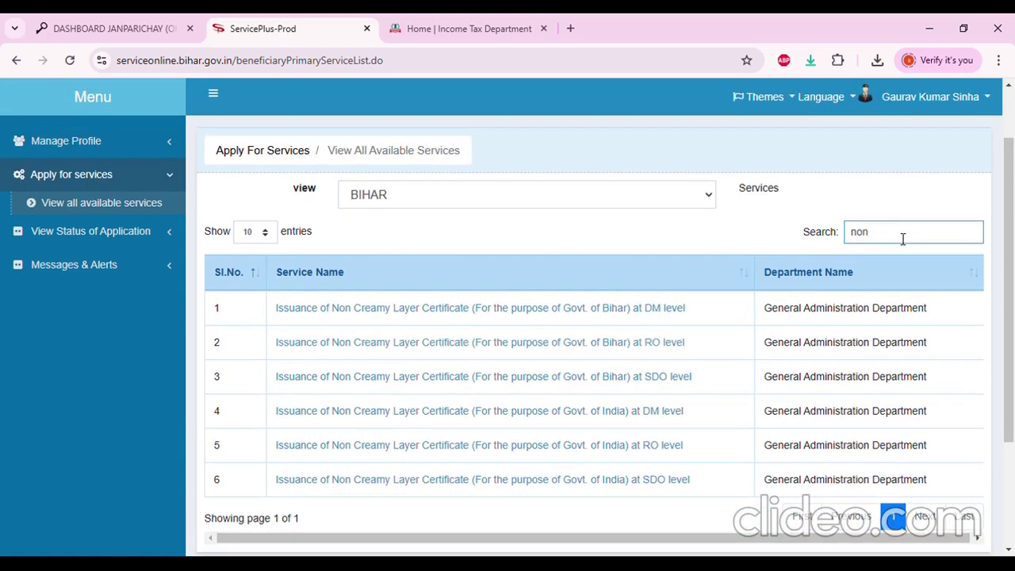
drag(902, 237, 827, 239)
Filter services by 'CAST' and open the Issuance of Caste Certificate form
text(CAST)
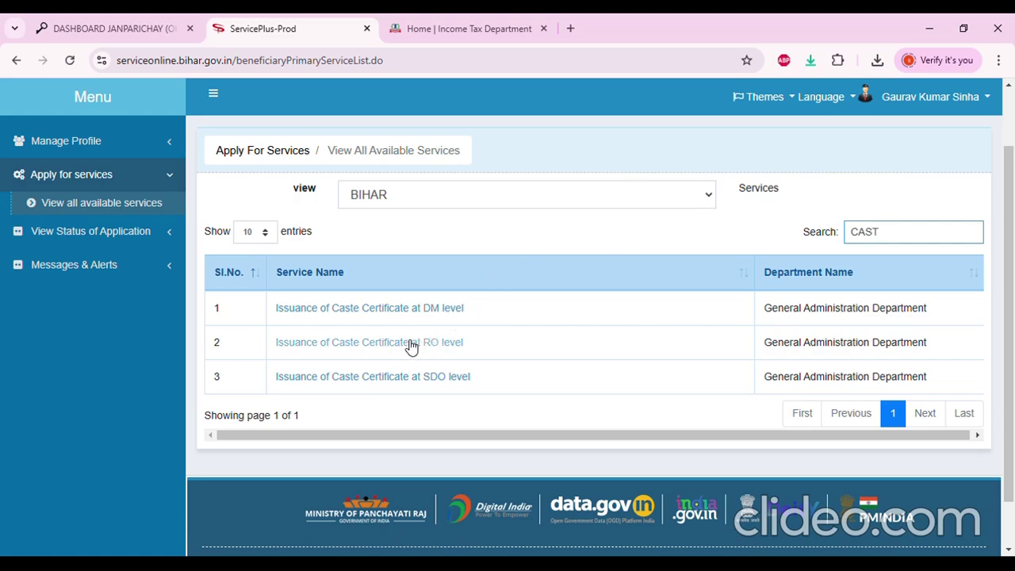
scroll(411, 346, up, 2)
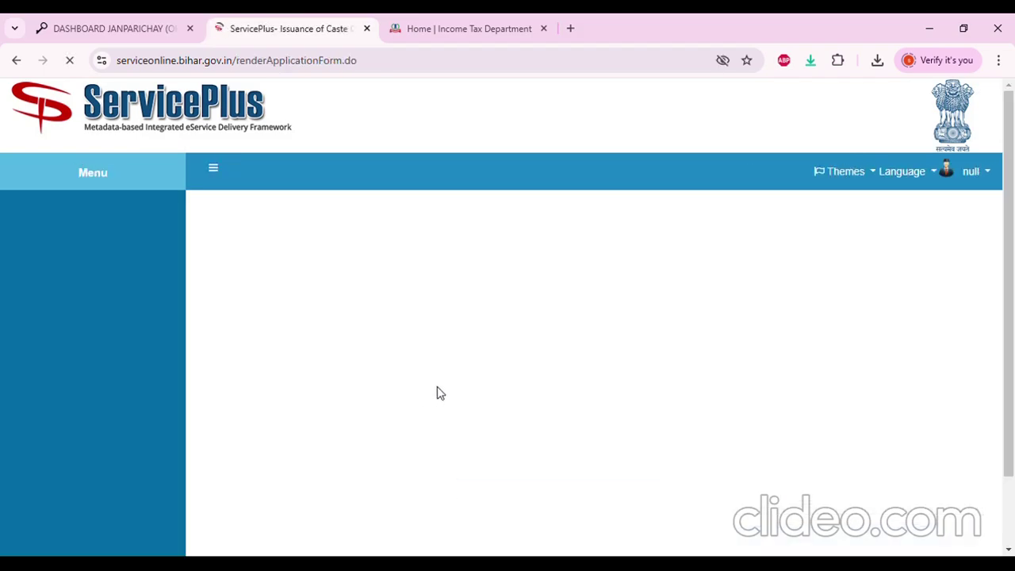
Set gender to Female and enter the applicant's name in English
scroll(426, 373, down, 2)
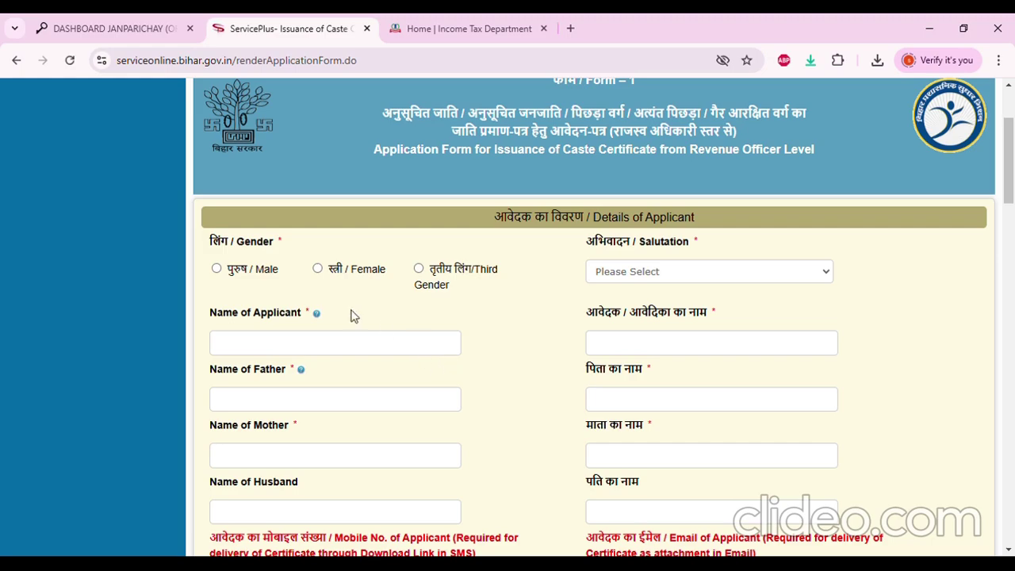
click(318, 269)
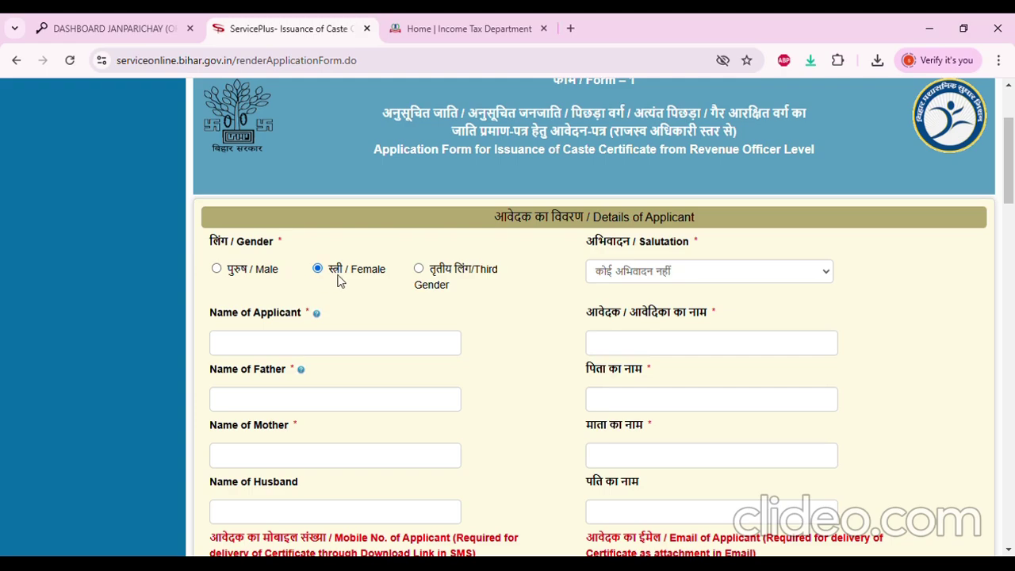
scroll(412, 284, down, 1)
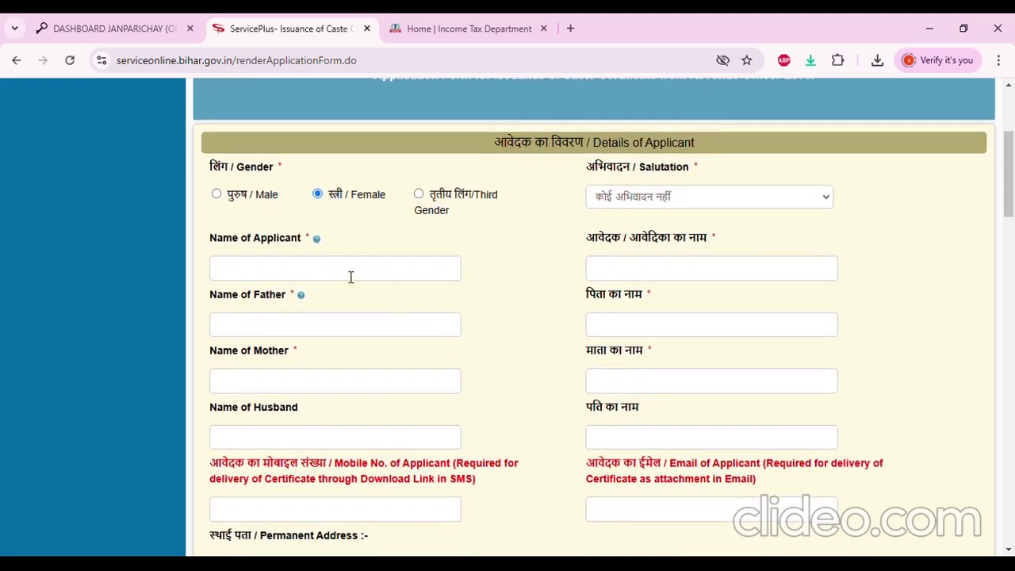
click(350, 276)
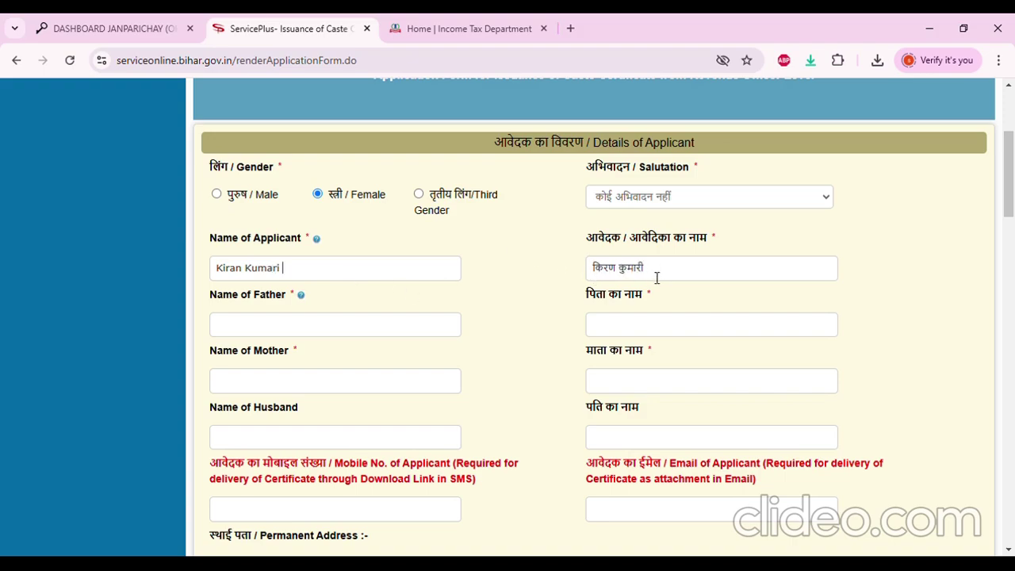
Correct the first syllable and spacing of the auto-filled Hindi applicant name
drag(605, 273, 595, 270)
key(Right)
key(BackSpace)
text(ी)
key(BackSpace)
key(BackSpace)
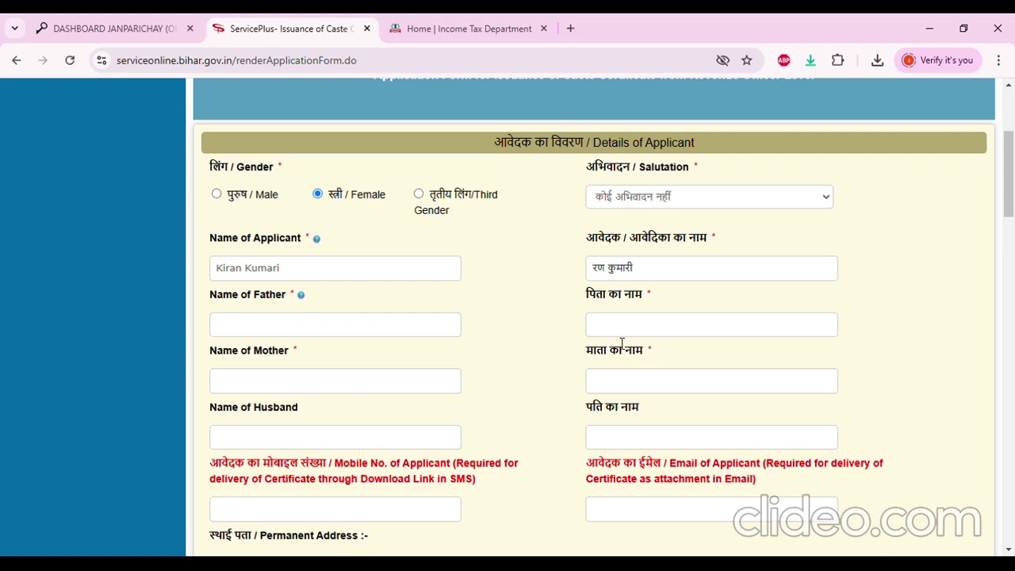
text(की)
key(Delete)
key(BackSpace)
key(BackSpace)
text(KI)
key(BackSpace)
Move through the father's, mother's and husband's name fields
click(390, 335)
scroll(575, 291, down, 1)
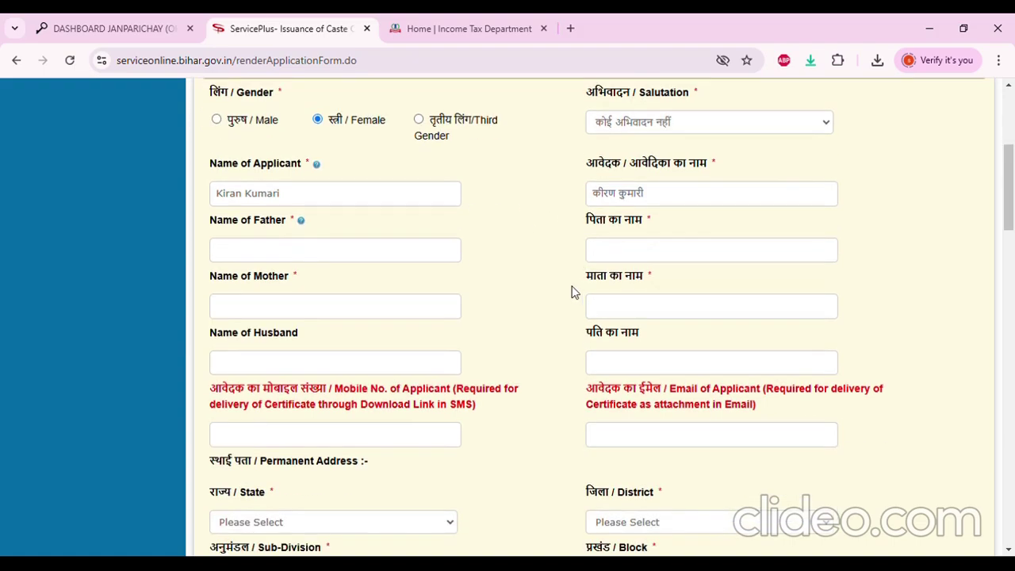
click(322, 312)
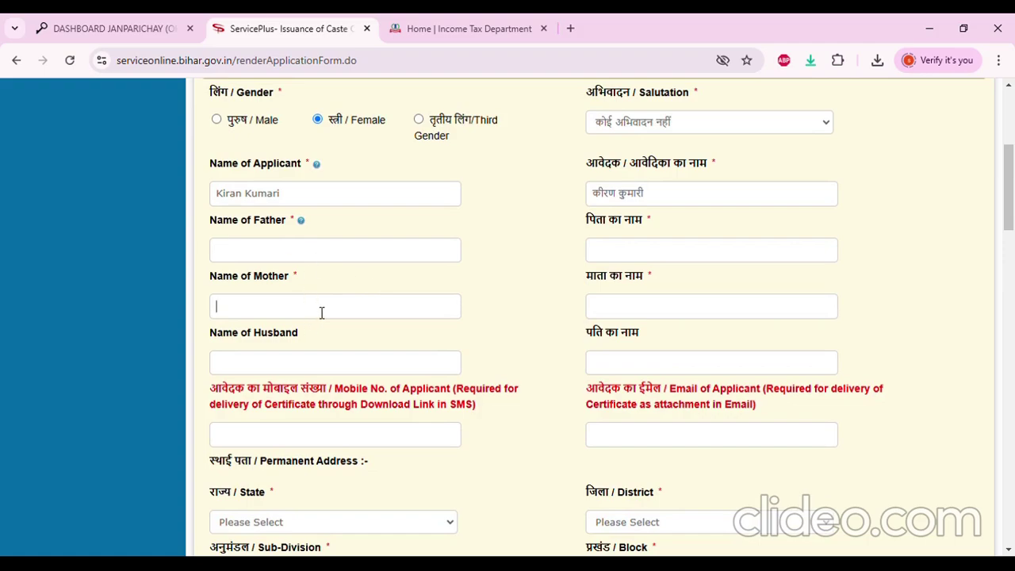
click(318, 367)
scroll(335, 362, down, 1)
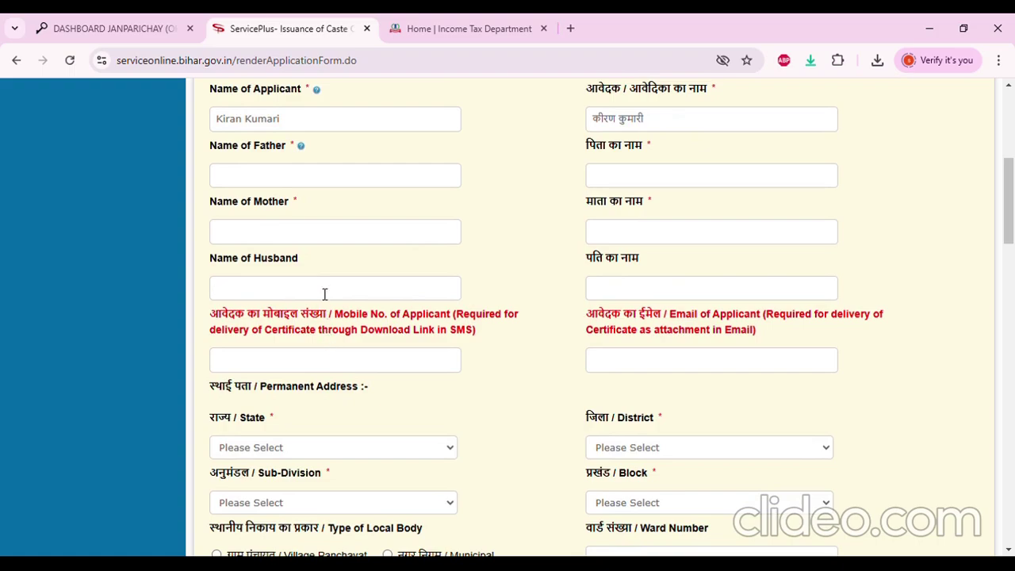
scroll(503, 298, down, 2)
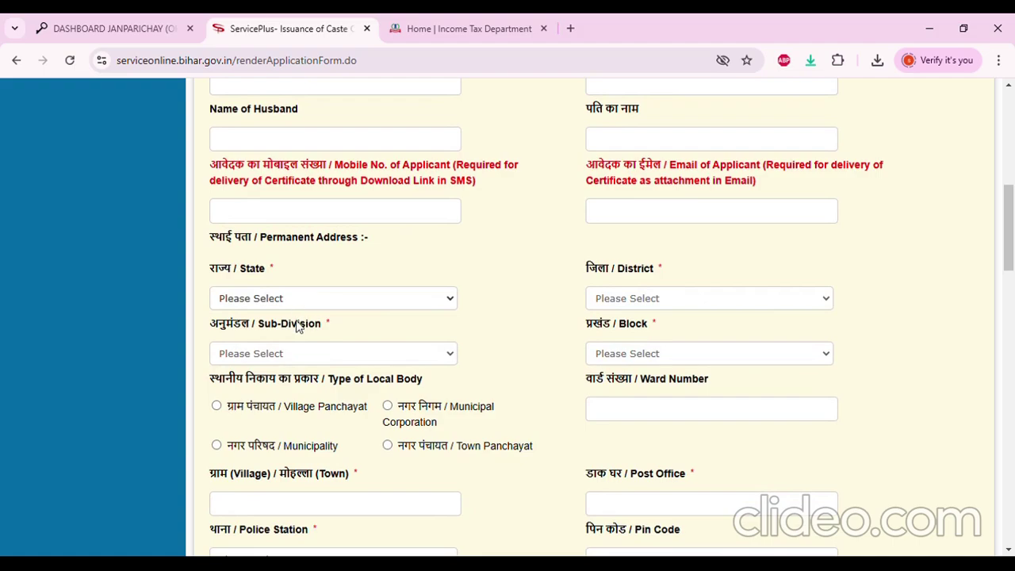
Set Permanent Address State to BIHAR and scroll down to the photo upload
click(301, 337)
scroll(322, 301, down, 3)
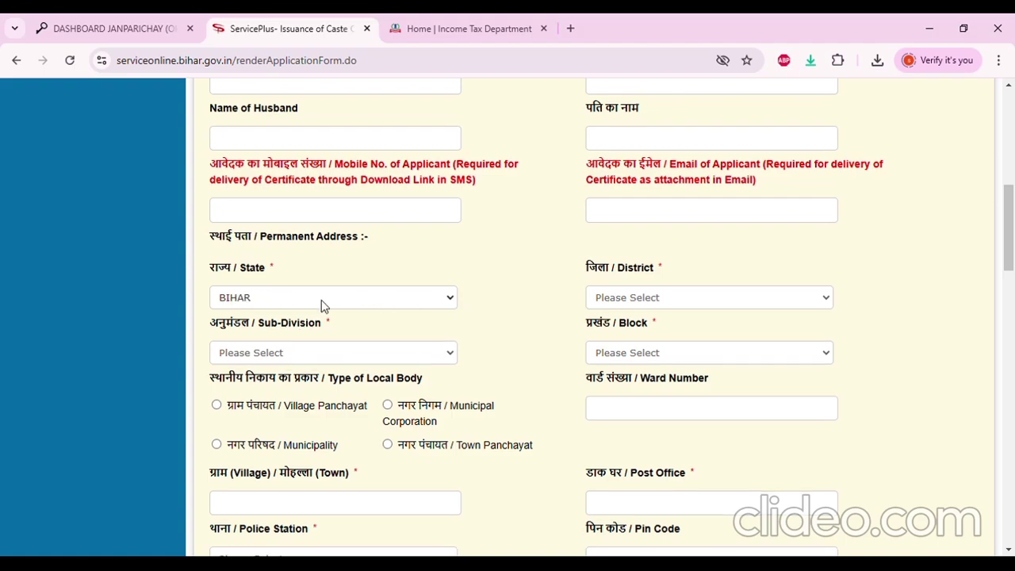
scroll(330, 315, down, 2)
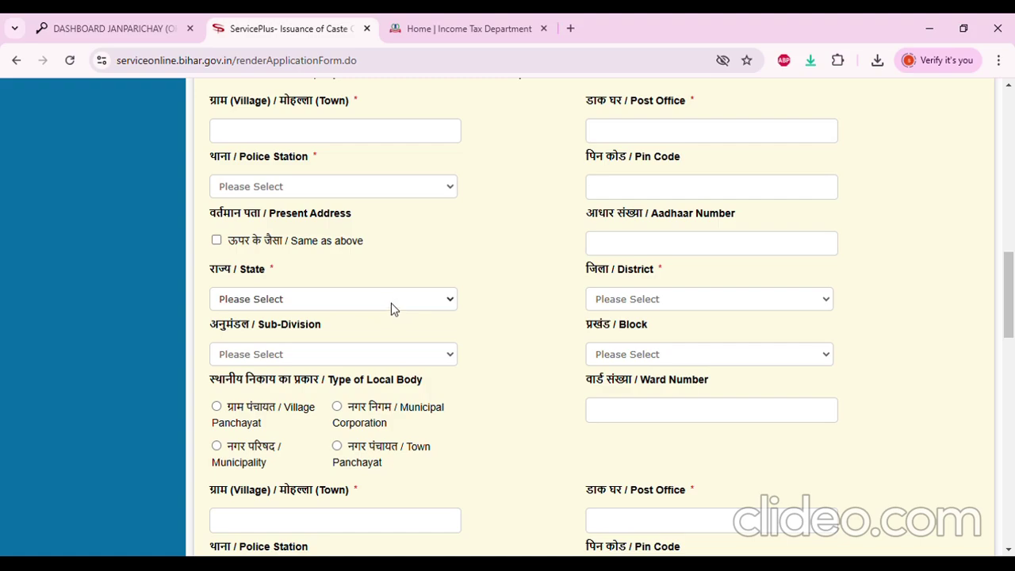
scroll(393, 309, down, 4)
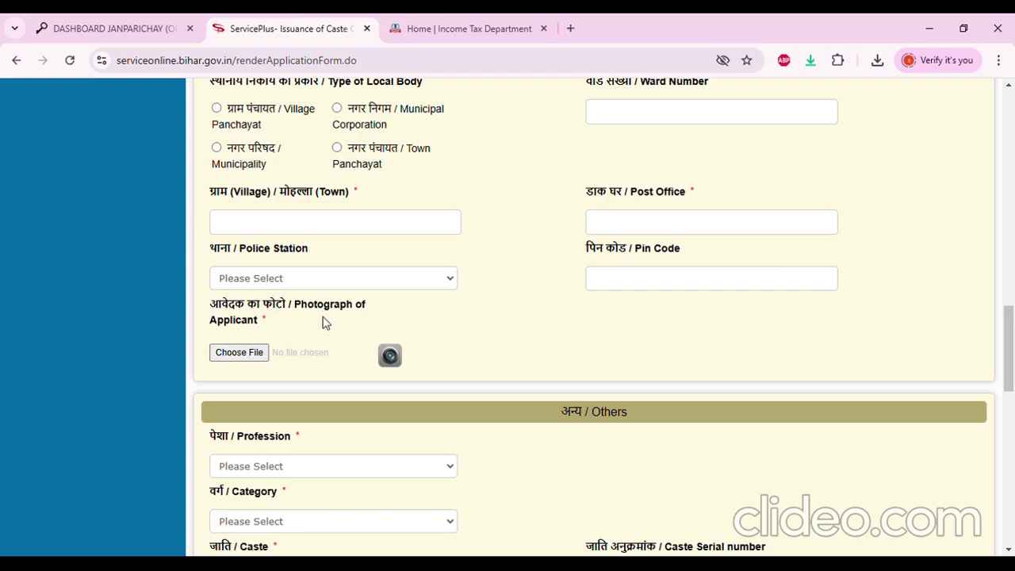
drag(294, 311, 337, 322)
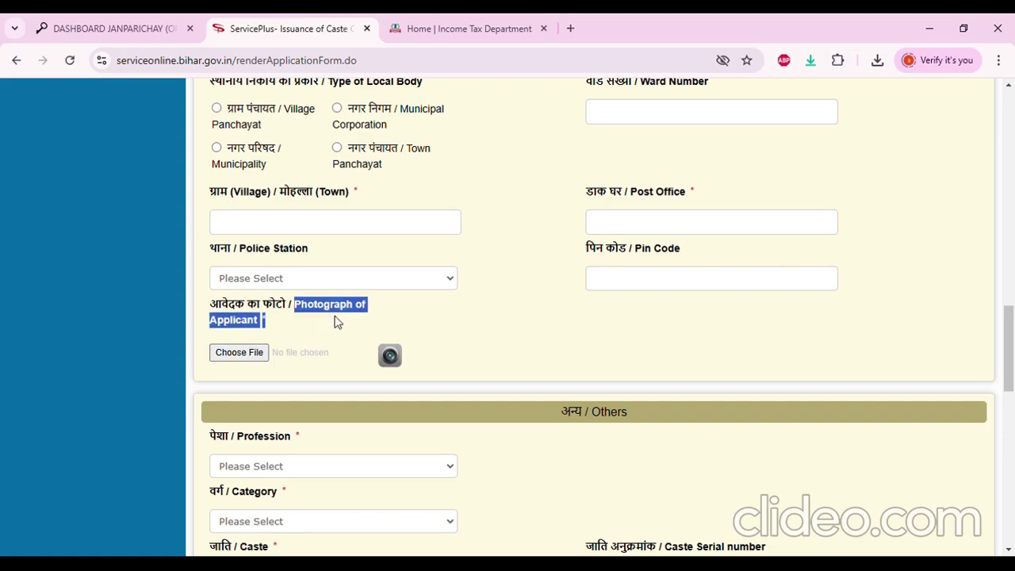
click(322, 329)
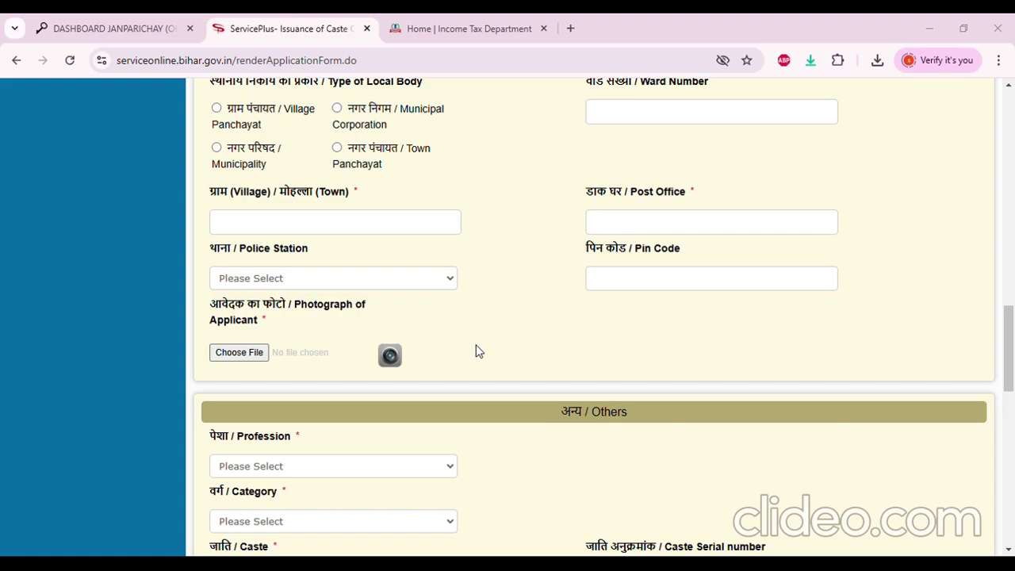
scroll(473, 352, down, 2)
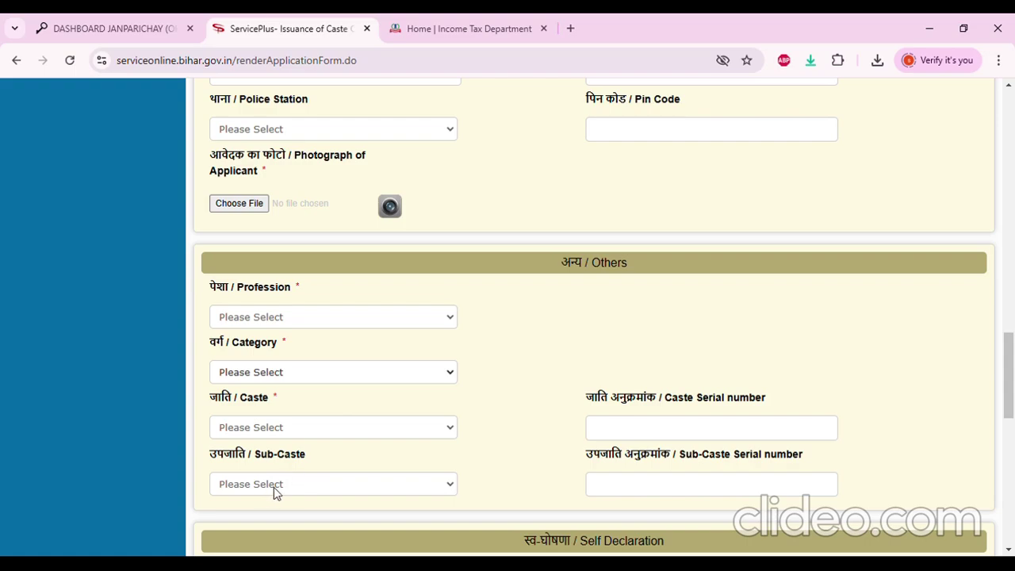
click(278, 491)
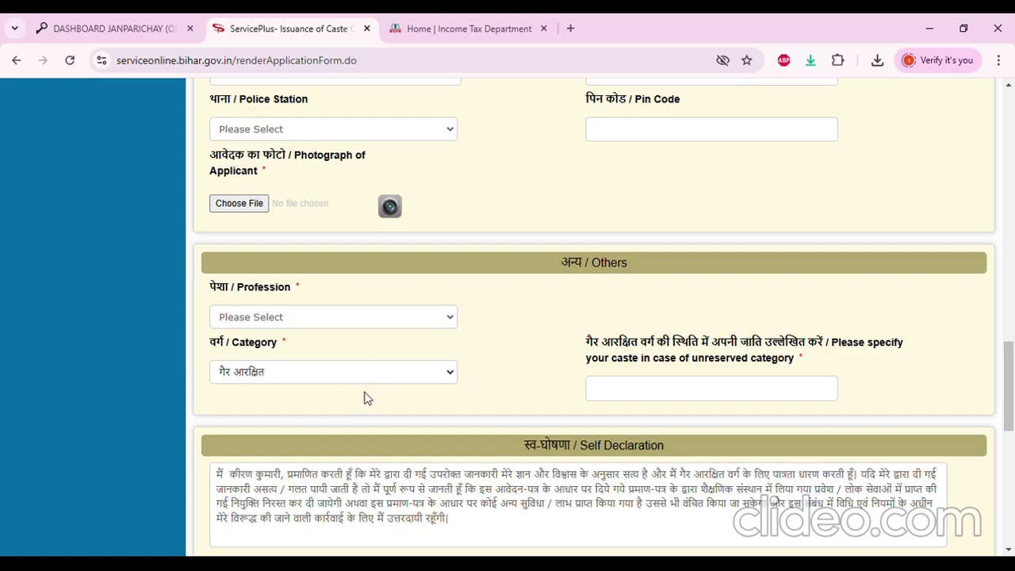
click(367, 398)
scroll(367, 398, down, 1)
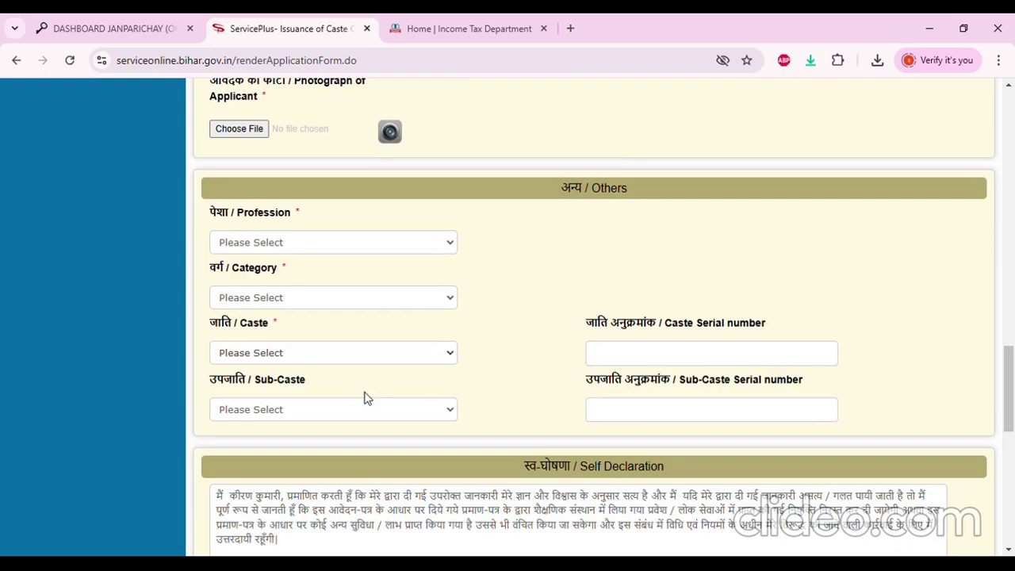
scroll(474, 389, up, 2)
scroll(474, 389, up, 12)
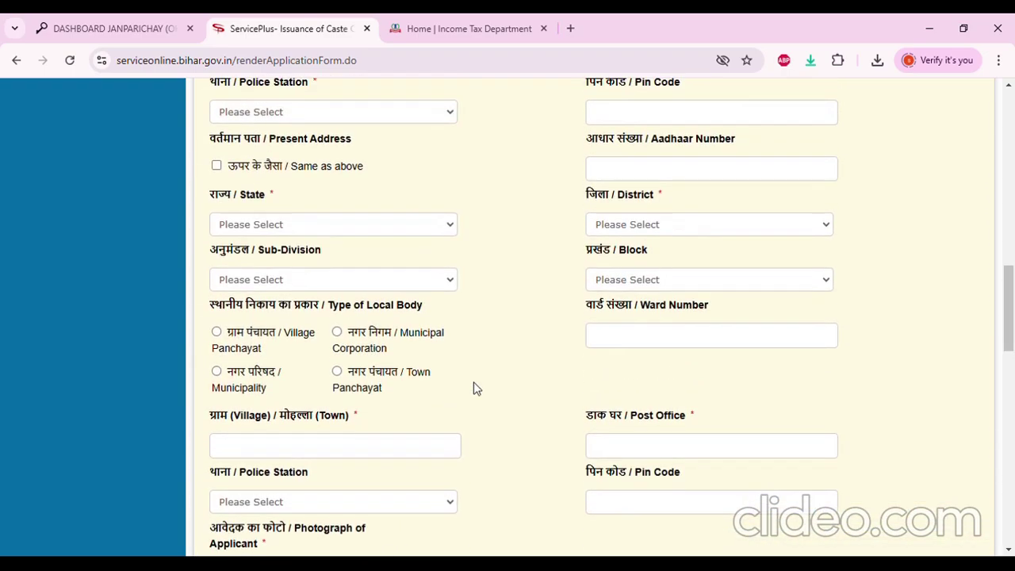
scroll(474, 389, up, 2)
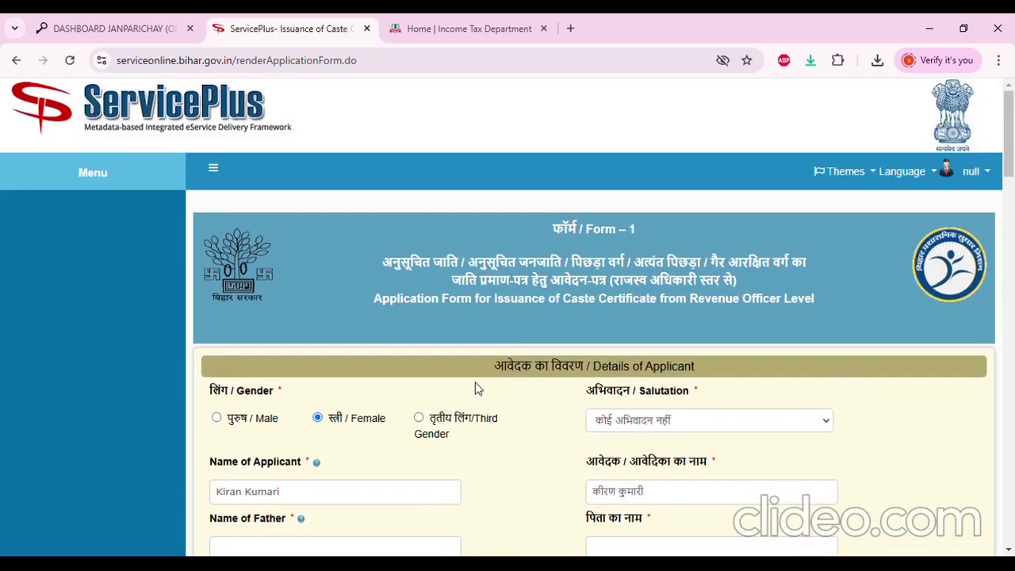
Scroll from Word verification back to the top of the caste form and collapse the Menu sidebar
scroll(478, 387, down, 9)
scroll(484, 351, down, 15)
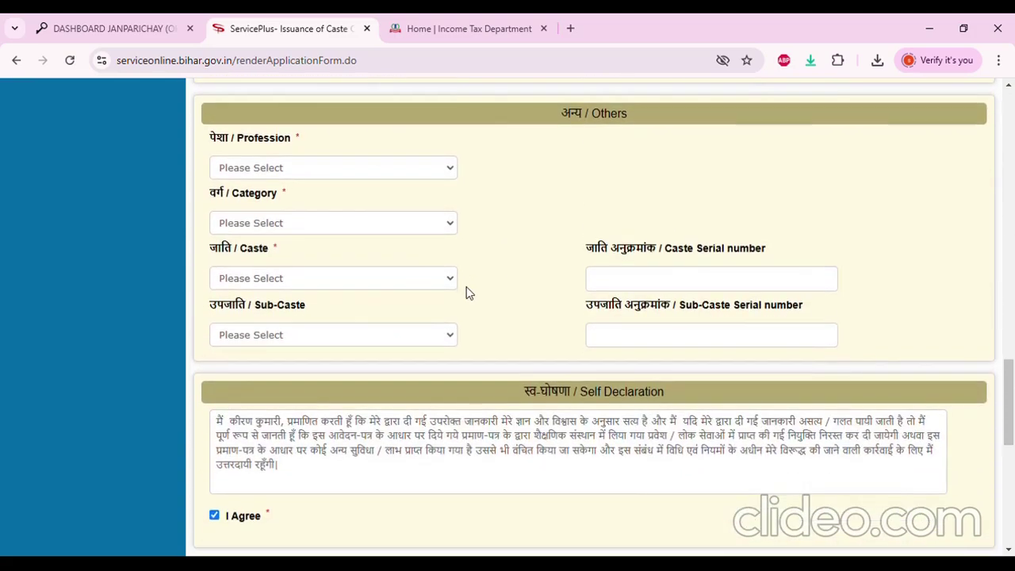
scroll(608, 437, down, 3)
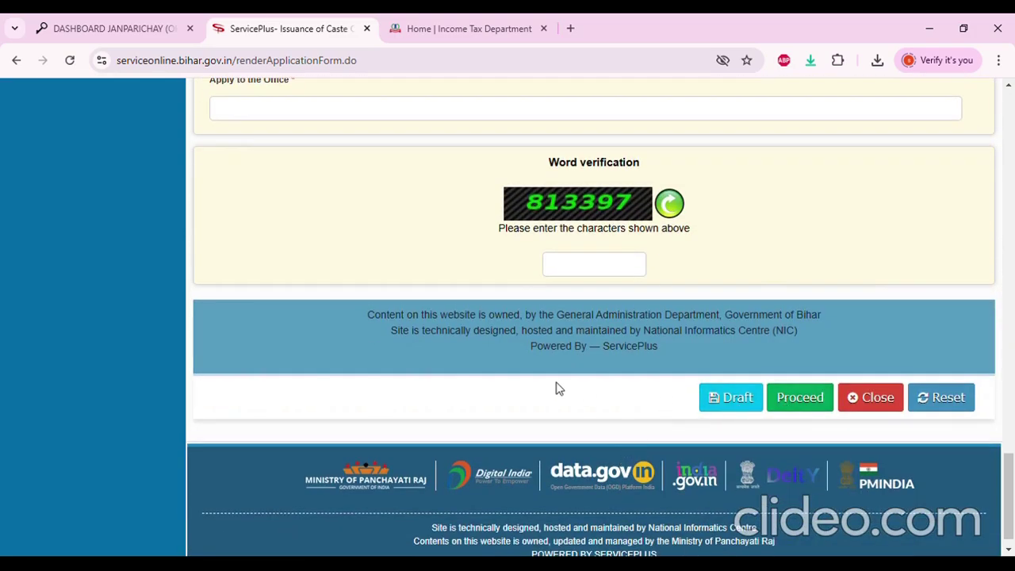
scroll(608, 362, up, 5)
scroll(605, 363, up, 15)
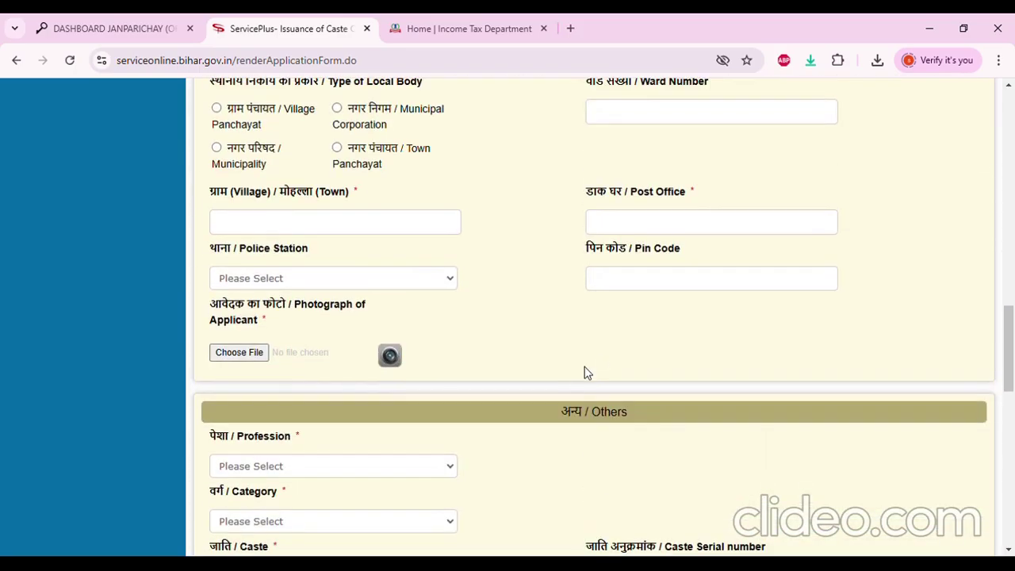
scroll(587, 373, down, 10)
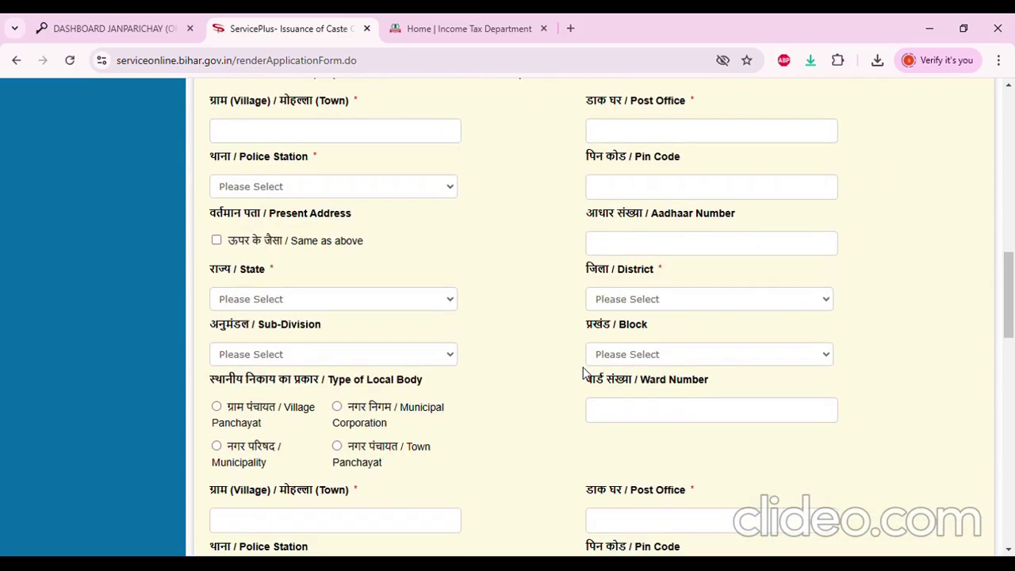
scroll(587, 380, down, 10)
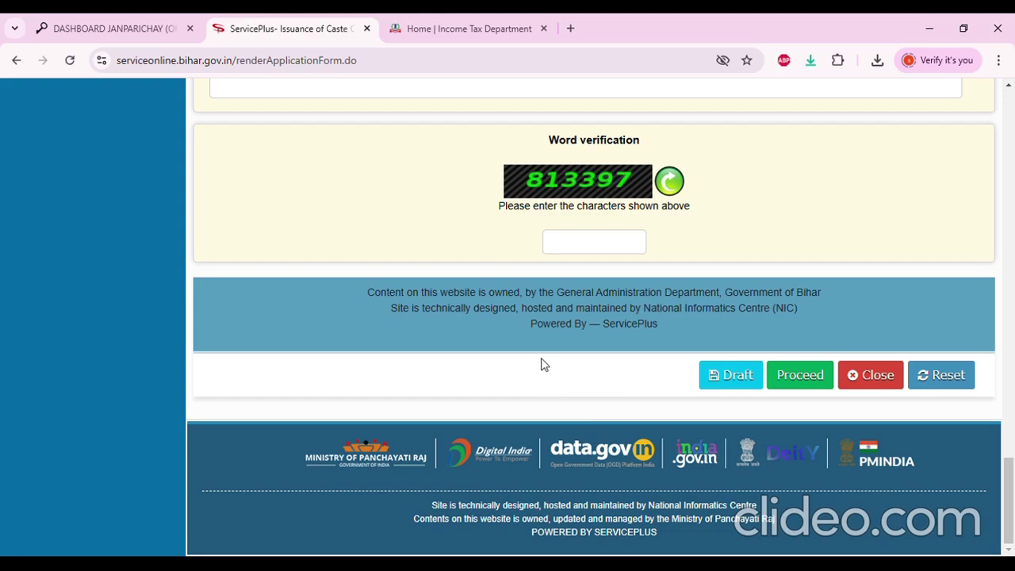
scroll(545, 365, up, 3)
scroll(556, 368, up, 1)
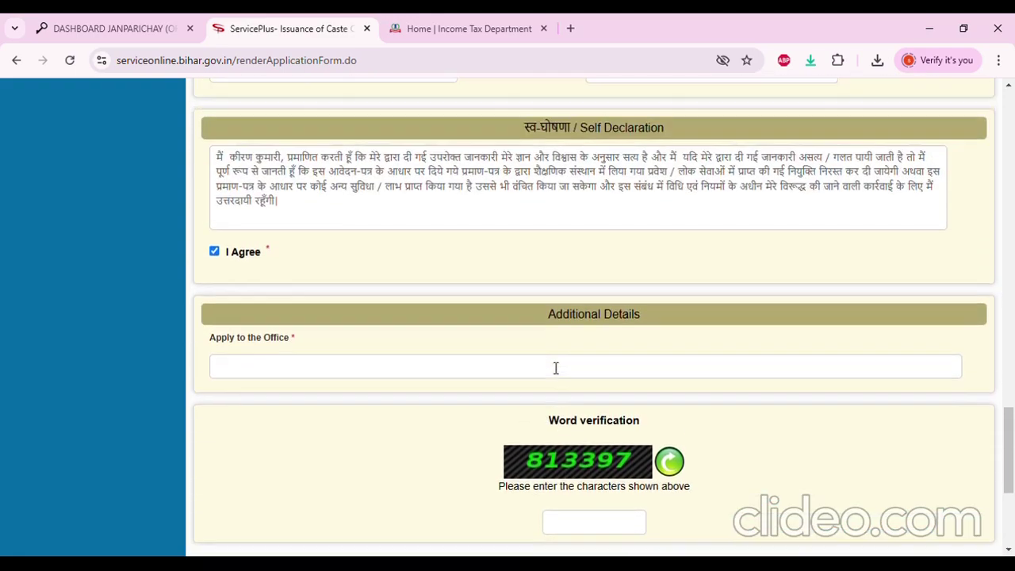
scroll(556, 368, up, 12)
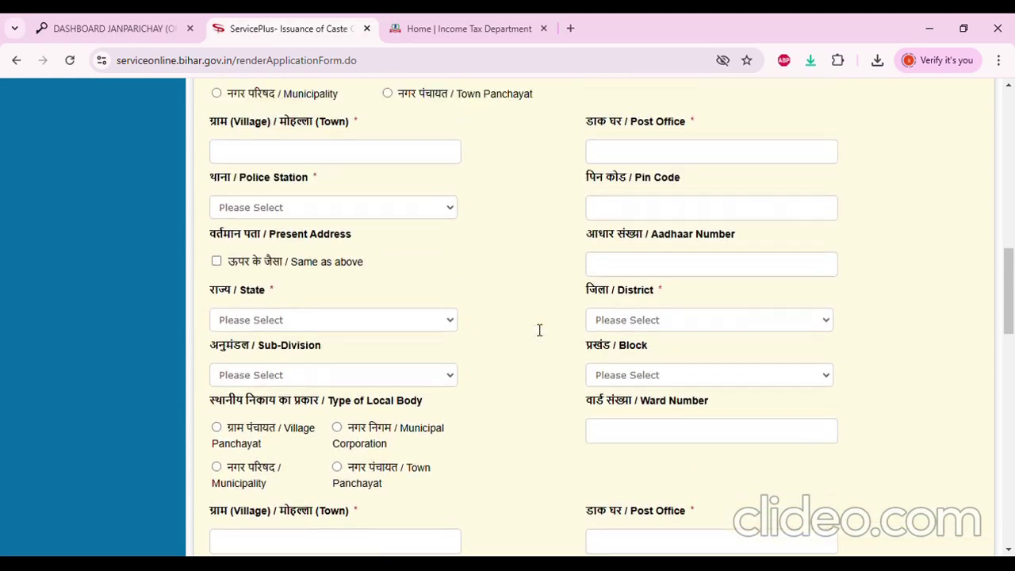
scroll(539, 329, up, 3)
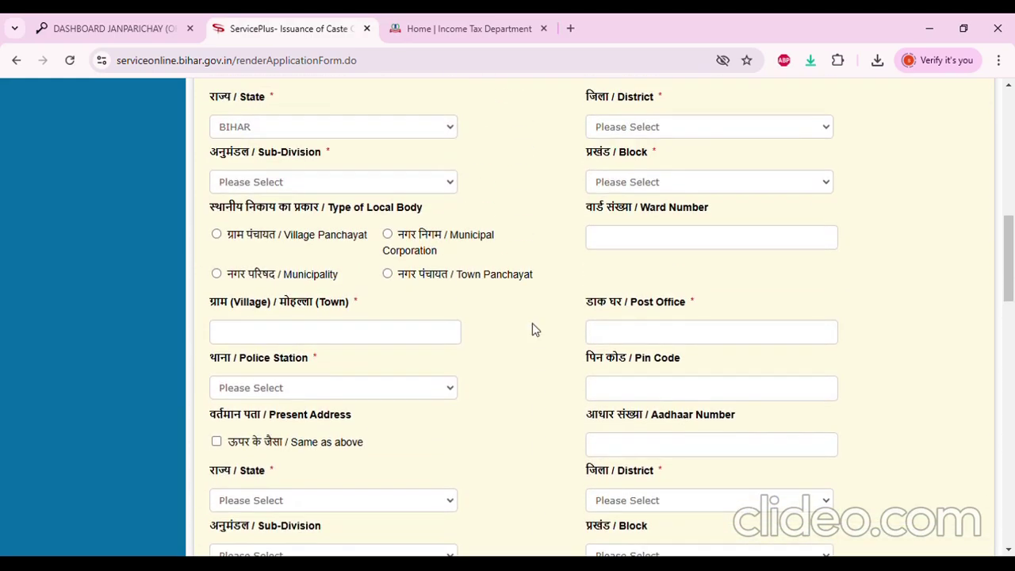
scroll(533, 325, up, 7)
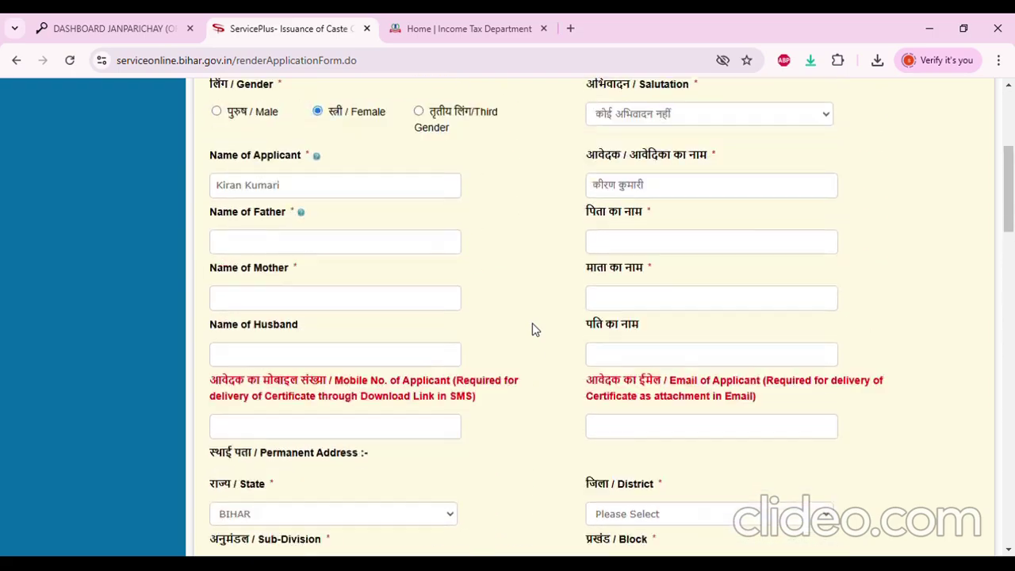
scroll(532, 325, up, 2)
scroll(547, 333, down, 10)
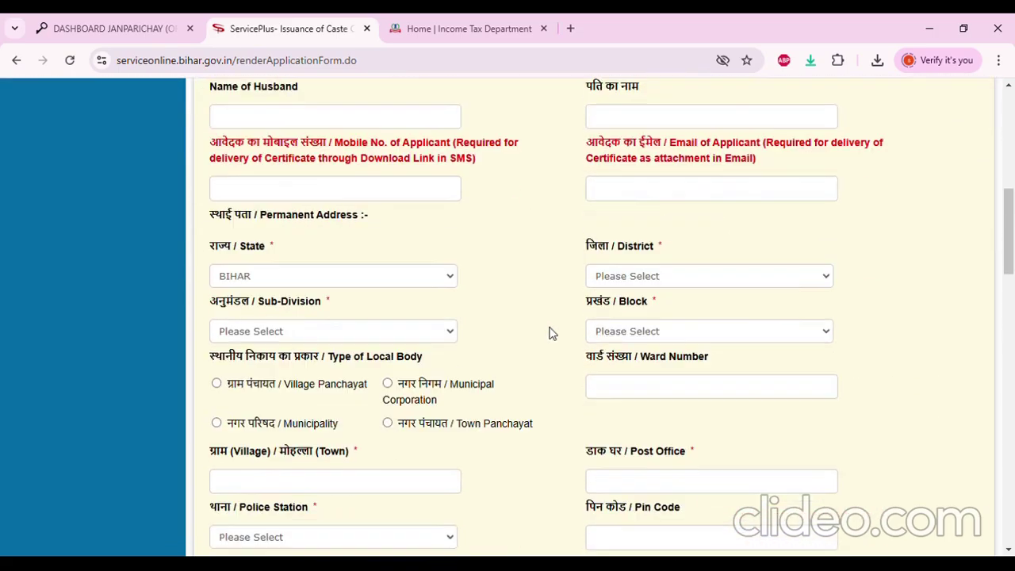
scroll(560, 346, down, 8)
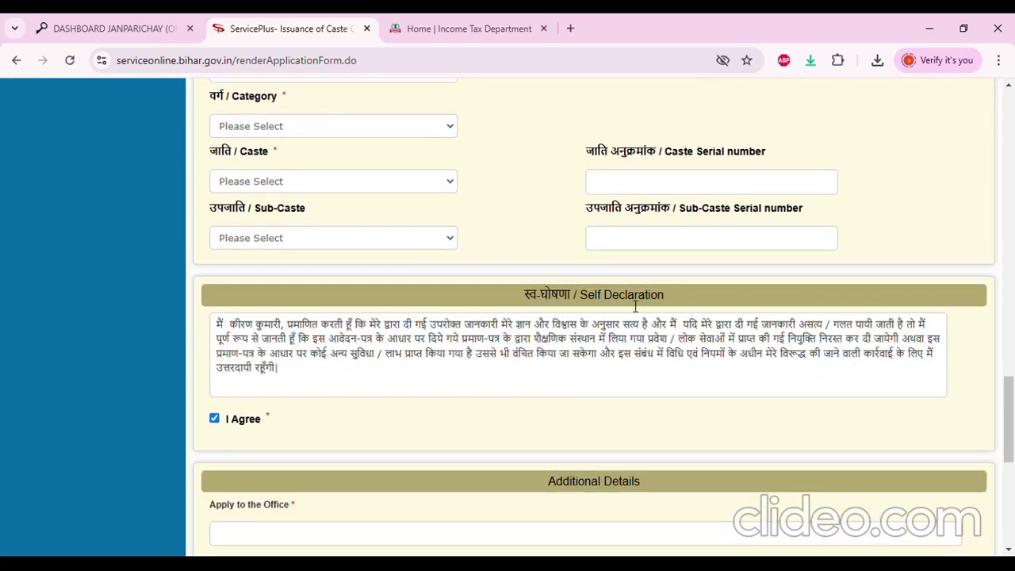
scroll(679, 276, down, 3)
scroll(643, 448, down, 2)
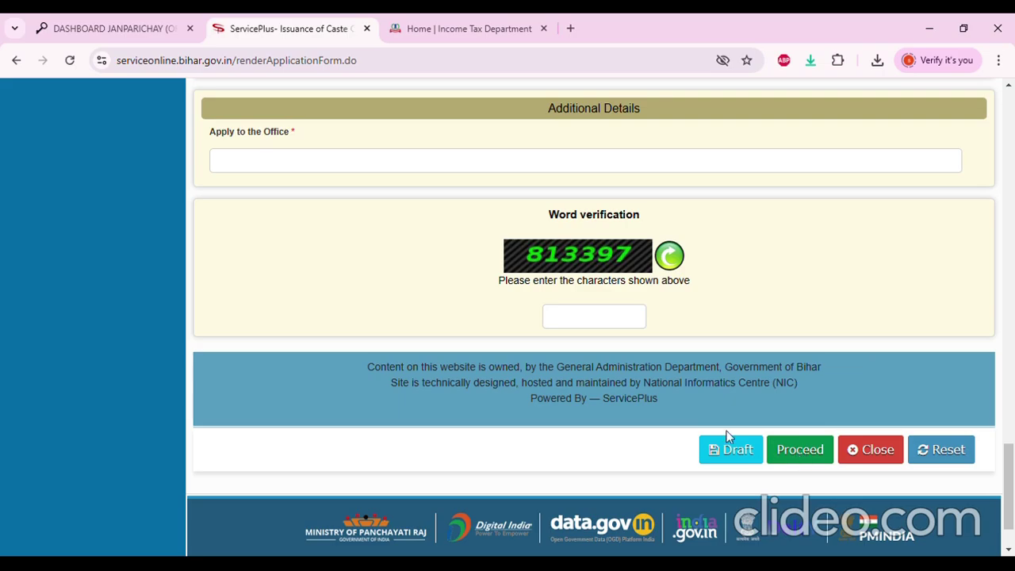
scroll(501, 410, up, 5)
scroll(502, 409, up, 18)
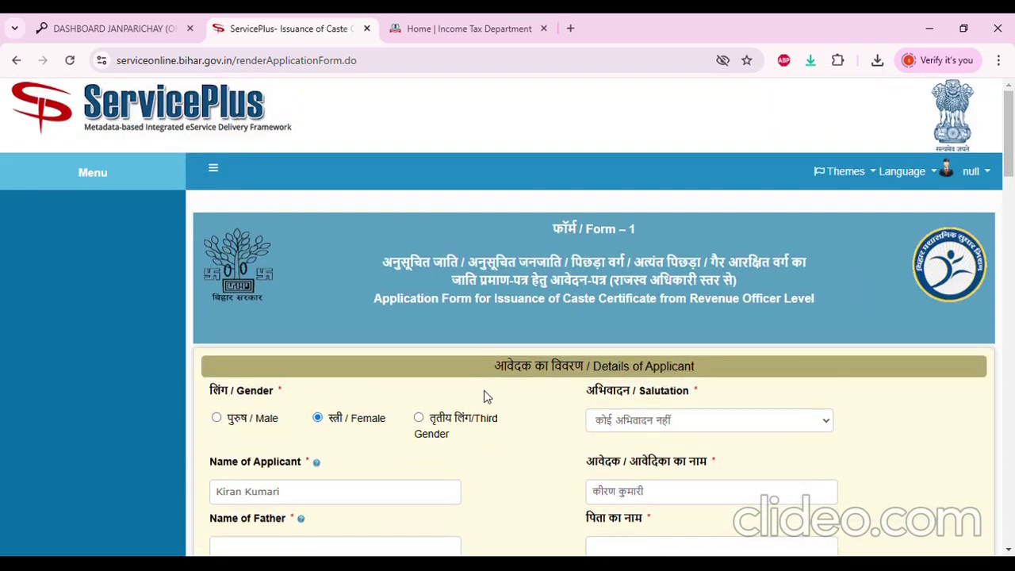
click(213, 168)
Restore the side menu and close the caste certificate form tab
click(64, 168)
scroll(455, 320, down, 4)
scroll(363, 192, up, 4)
click(367, 29)
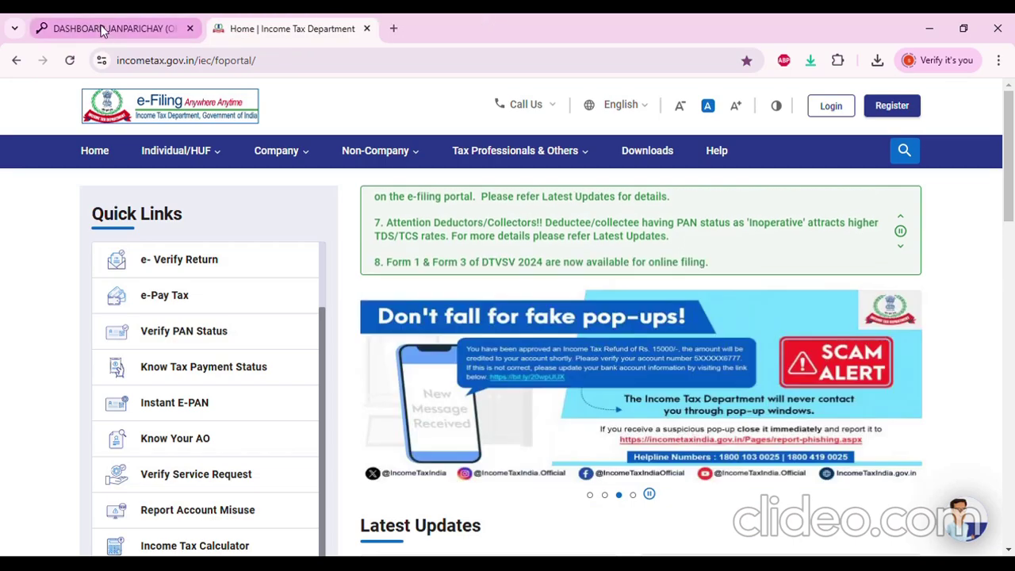
Relaunch Bihar Serviceplus Production from the JanParichay dashboard
click(101, 29)
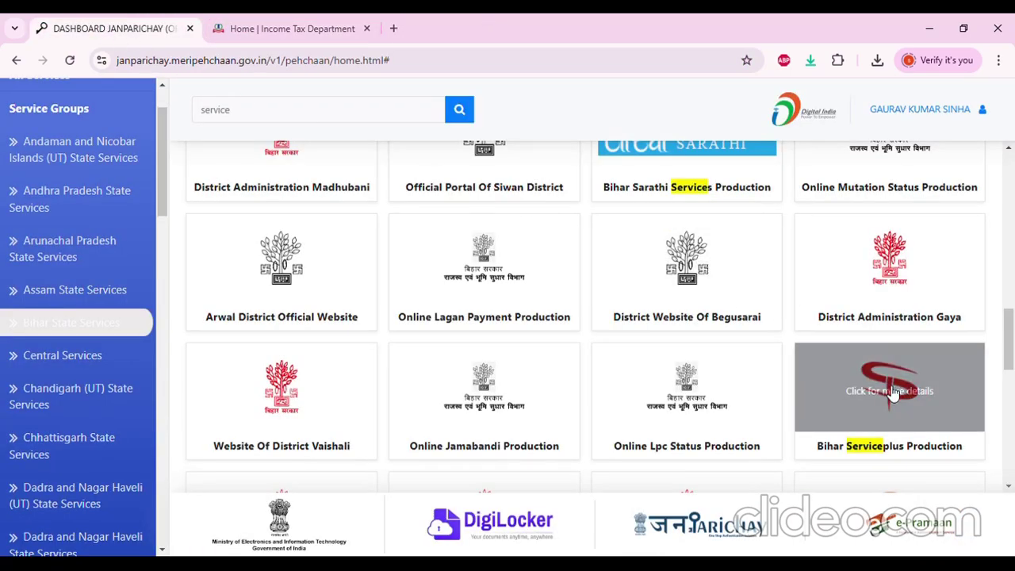
click(888, 386)
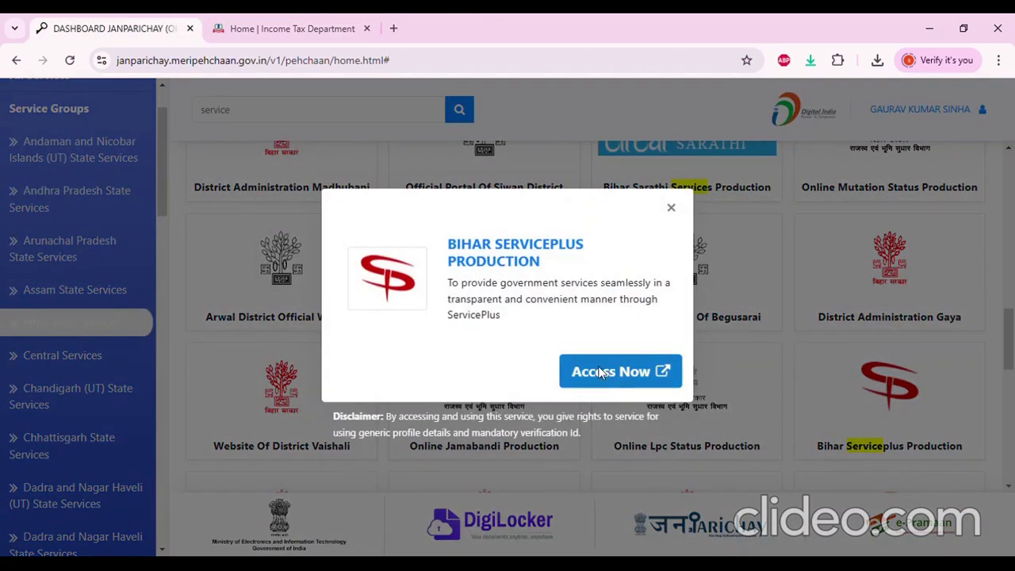
click(600, 370)
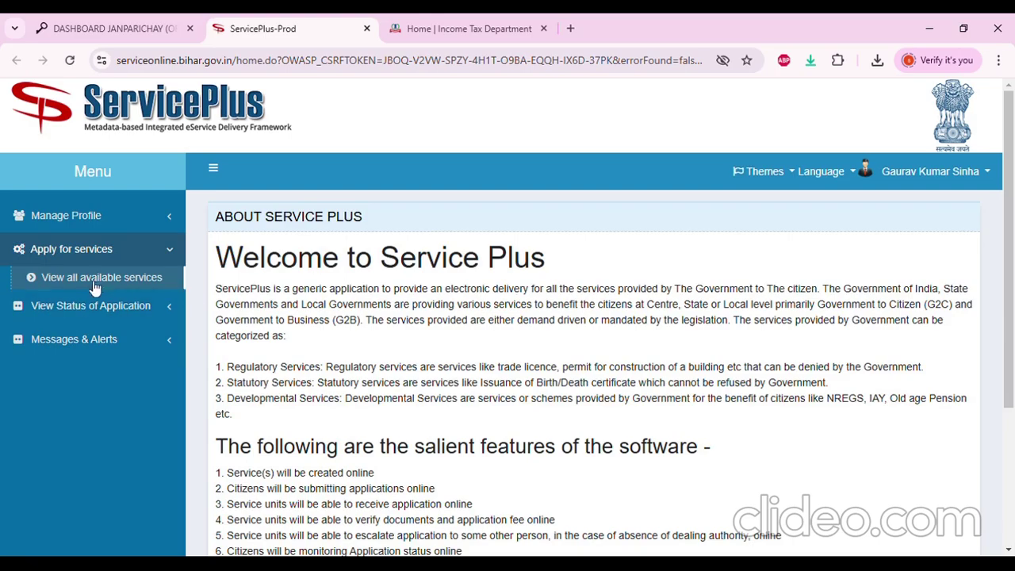
Search all services for 'RESI' and open Issuance of Residence Certificate at RO level
click(92, 276)
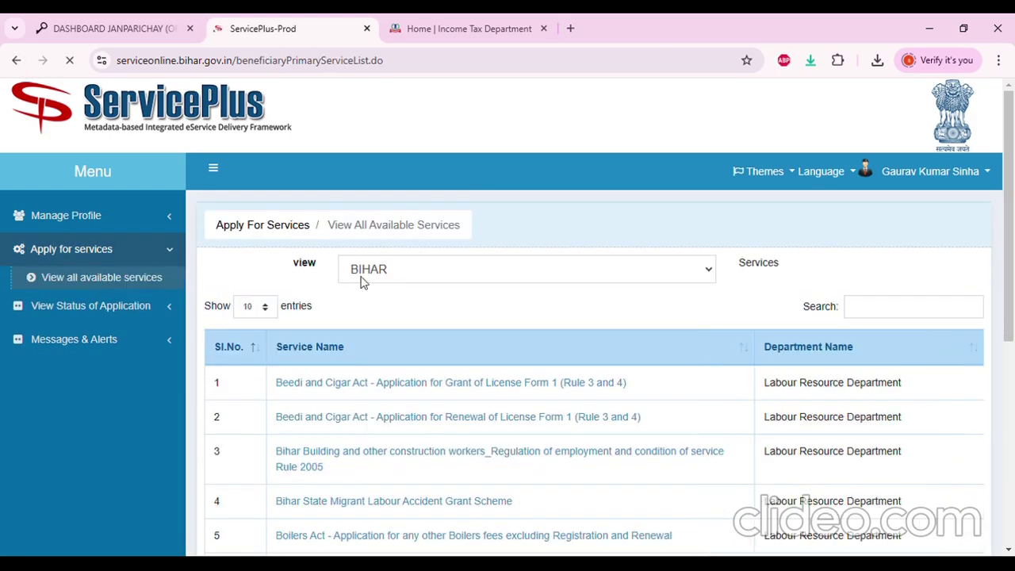
click(894, 316)
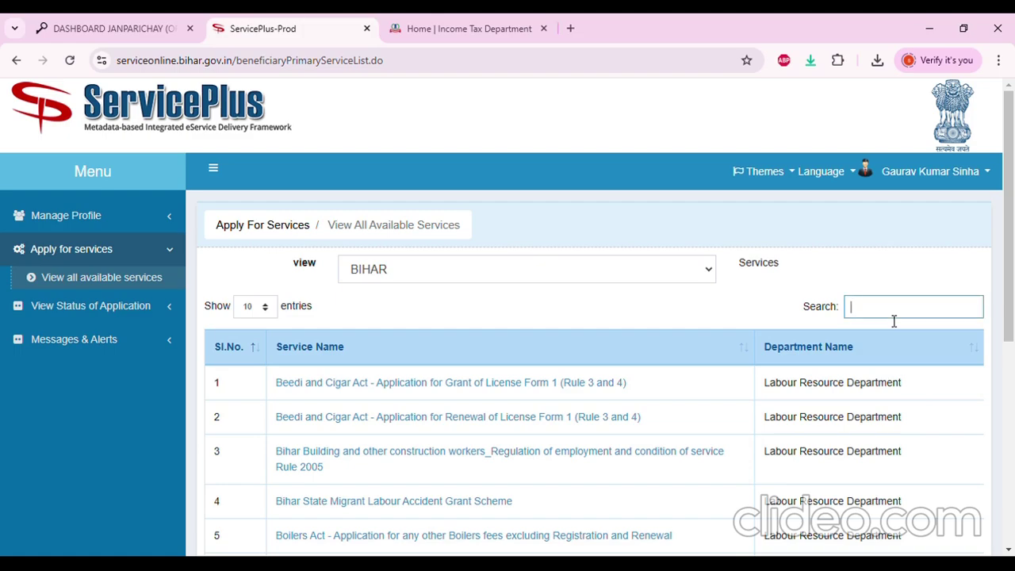
text(RESI)
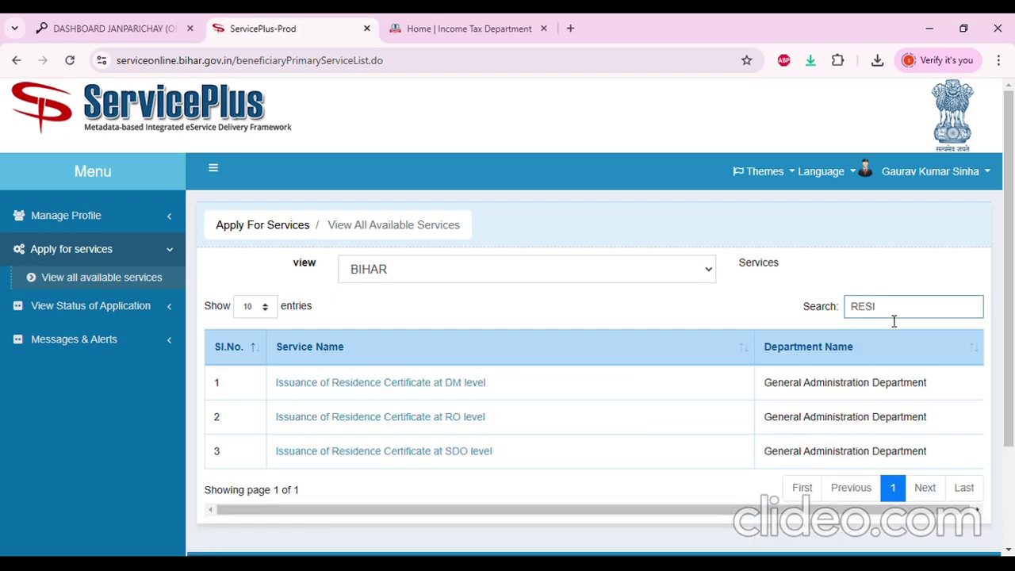
click(419, 420)
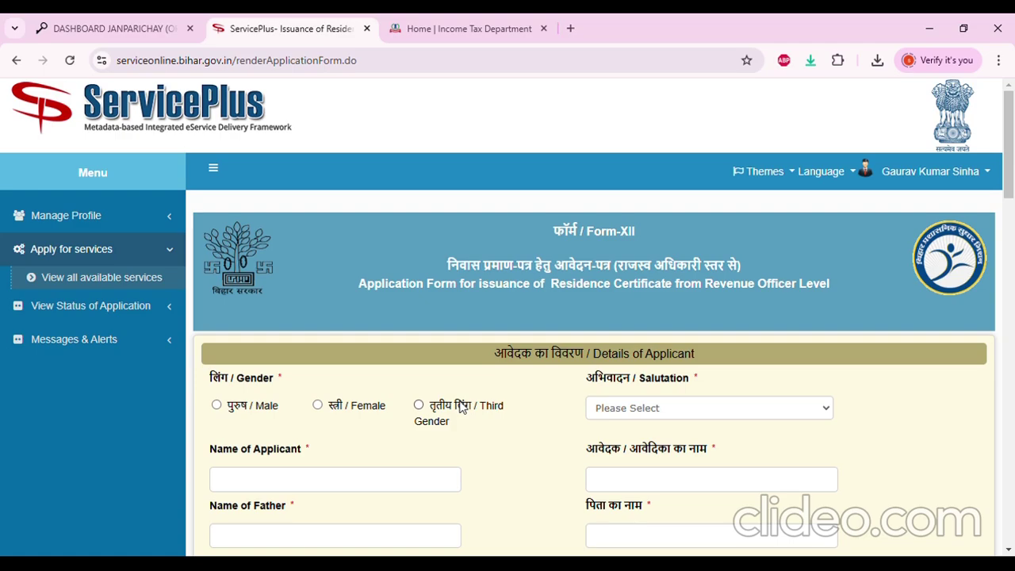
Select Male and enter the applicant's full name
scroll(531, 397, down, 1)
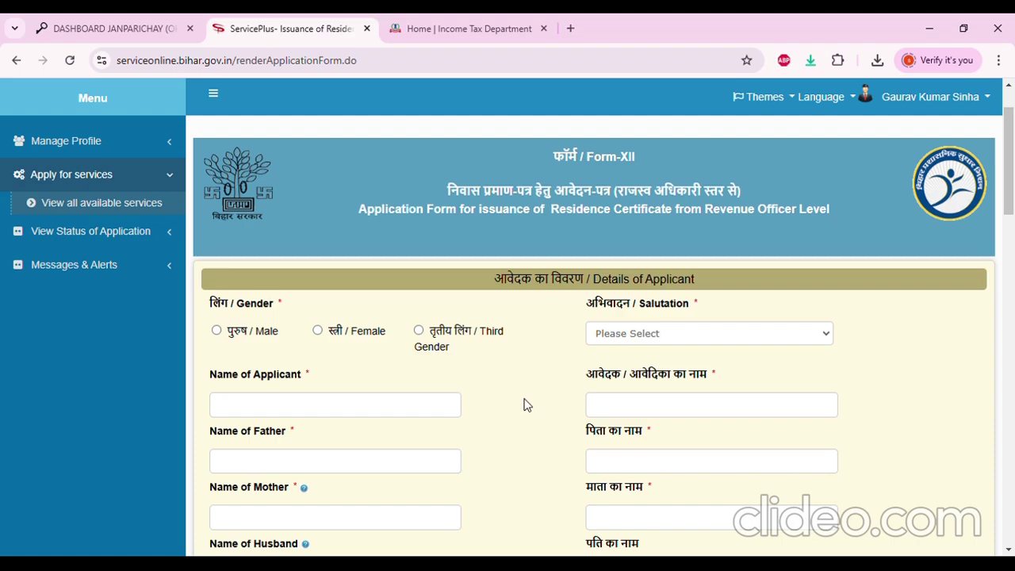
scroll(528, 406, down, 1)
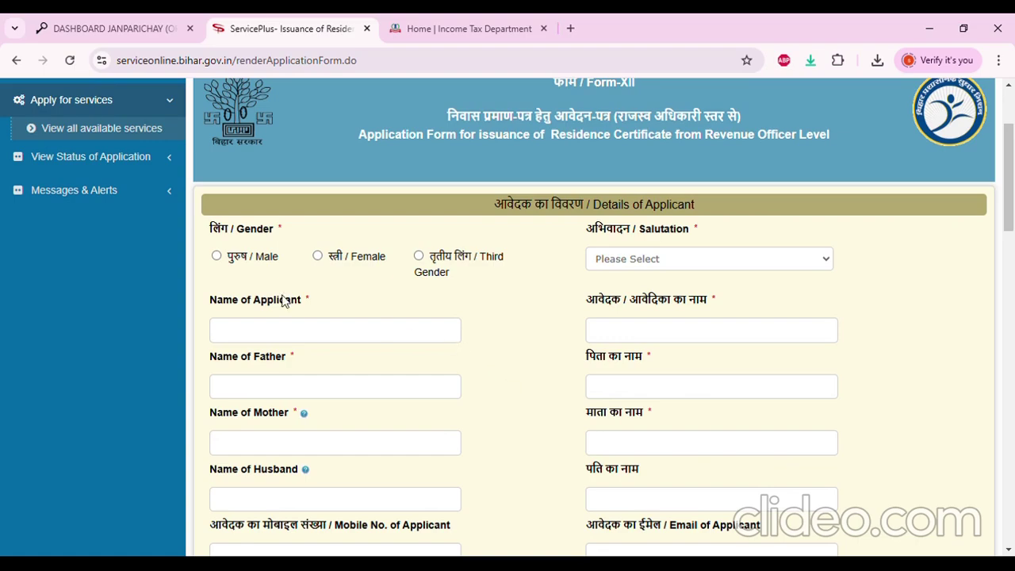
click(238, 263)
click(294, 336)
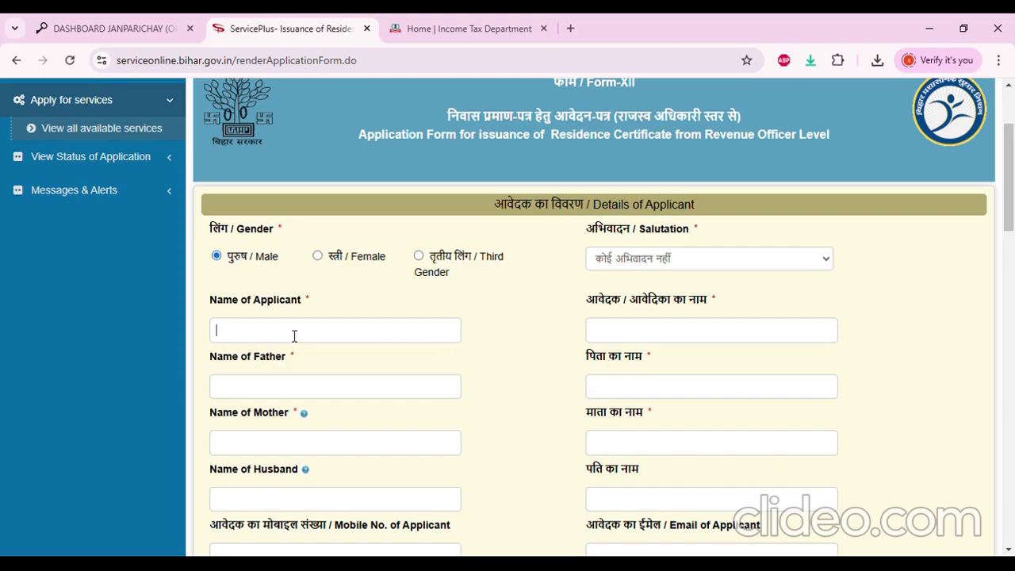
key(Tab)
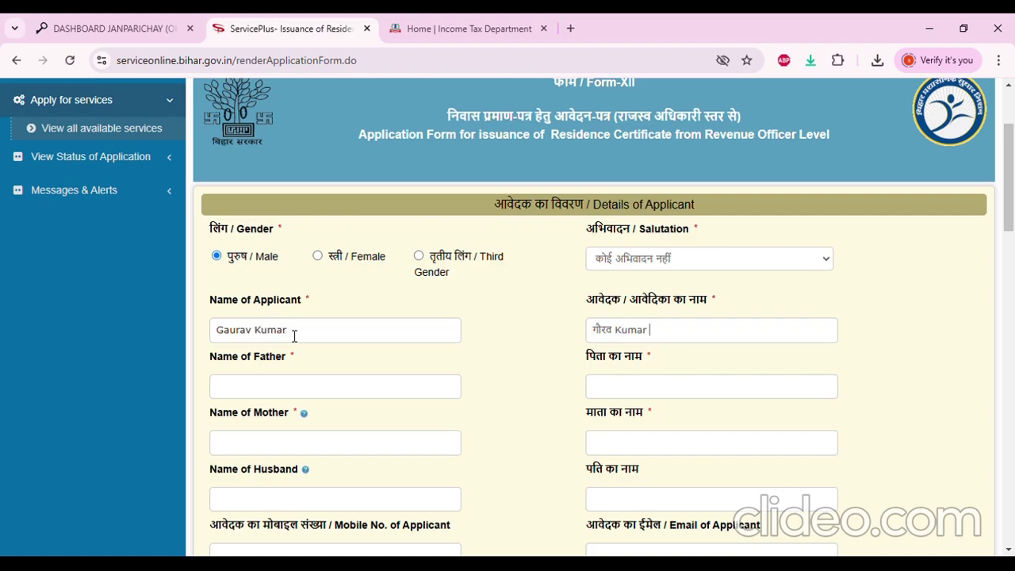
text(Sinha)
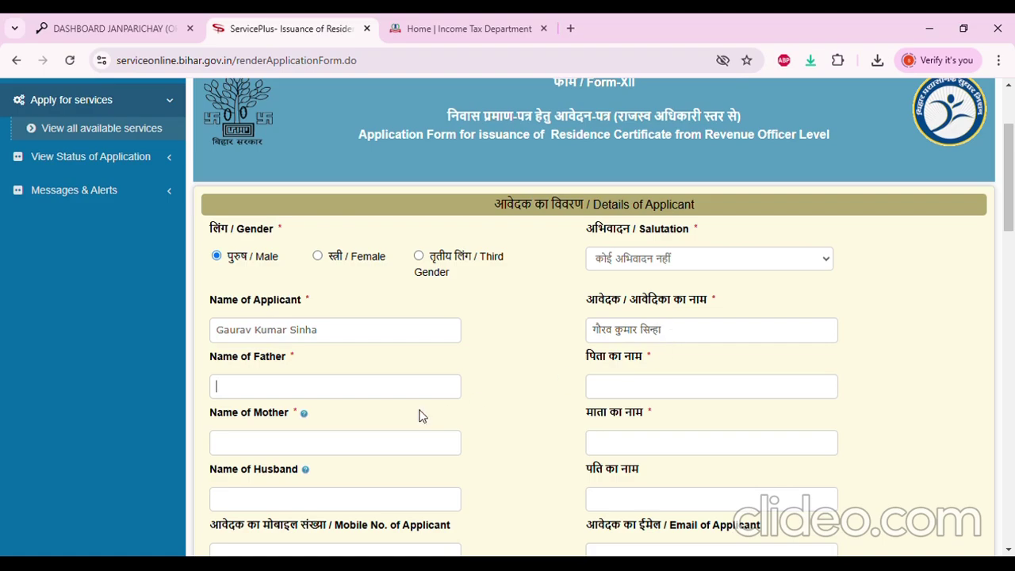
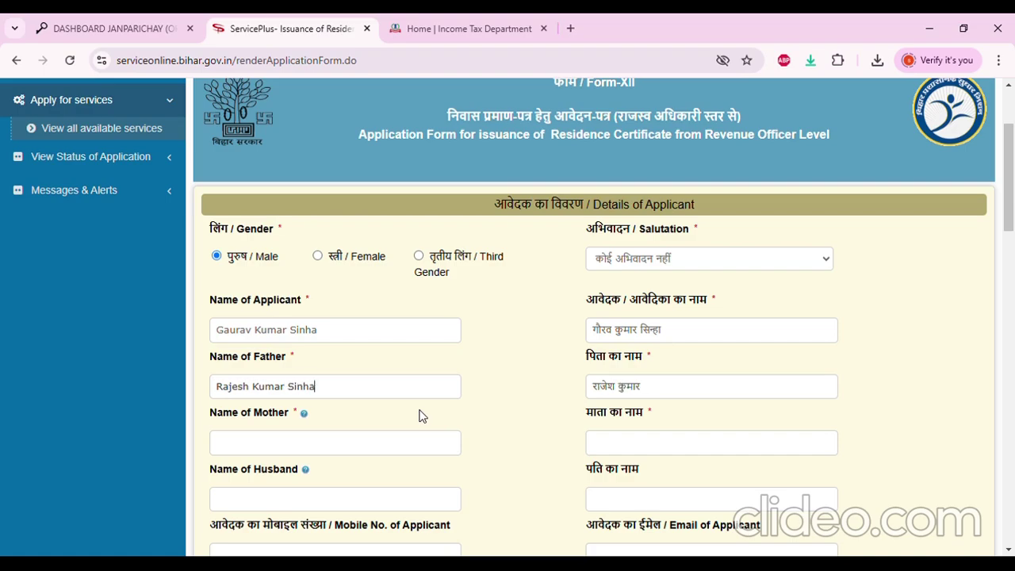
Enter the father's and mother's names
key(Tab)
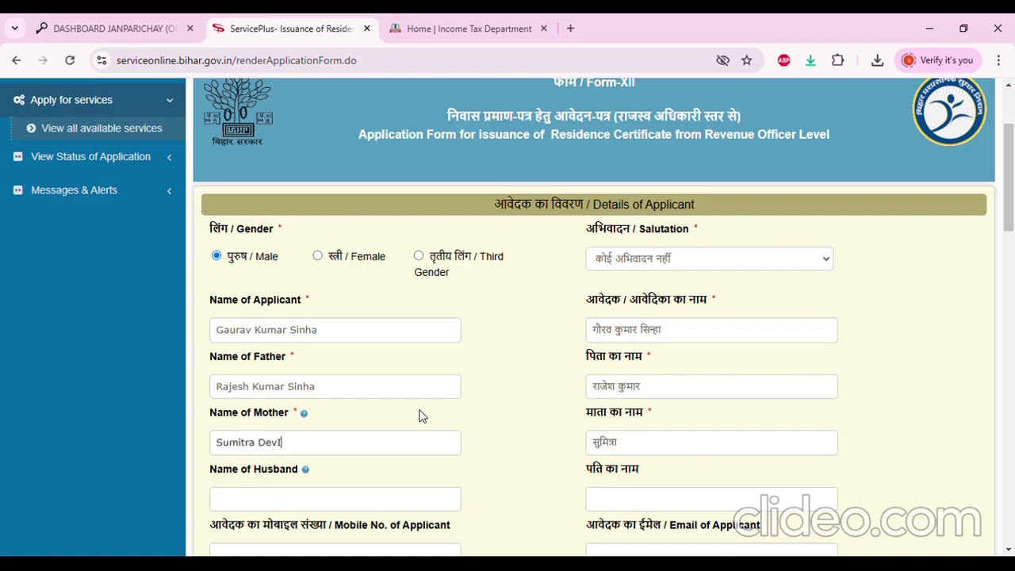
scroll(438, 456, down, 2)
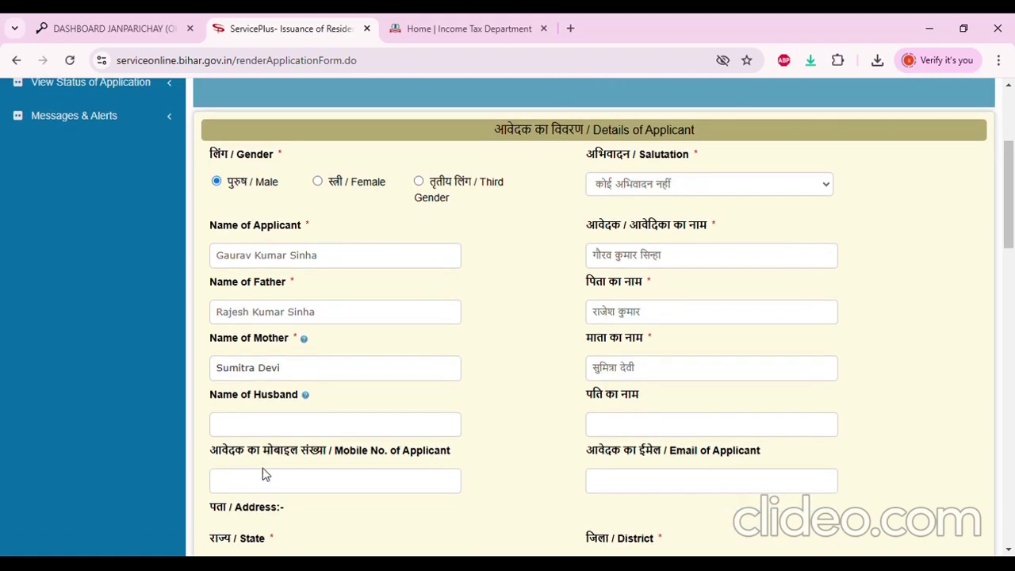
Leave the mobile number blank and enter the applicant's e-mail address
click(313, 406)
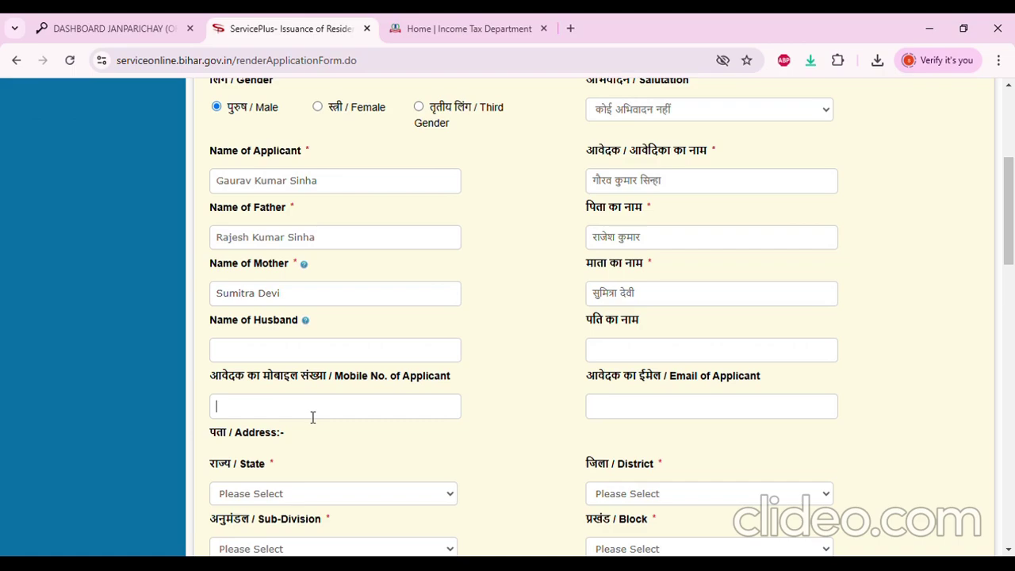
key(ctrl+a)
key(BackSpace)
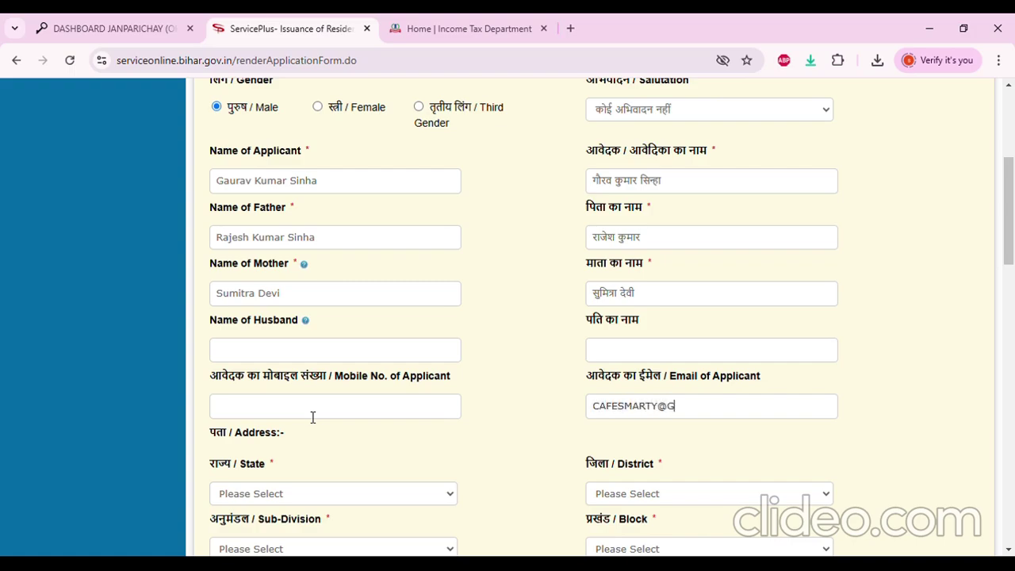
scroll(404, 290, down, 2)
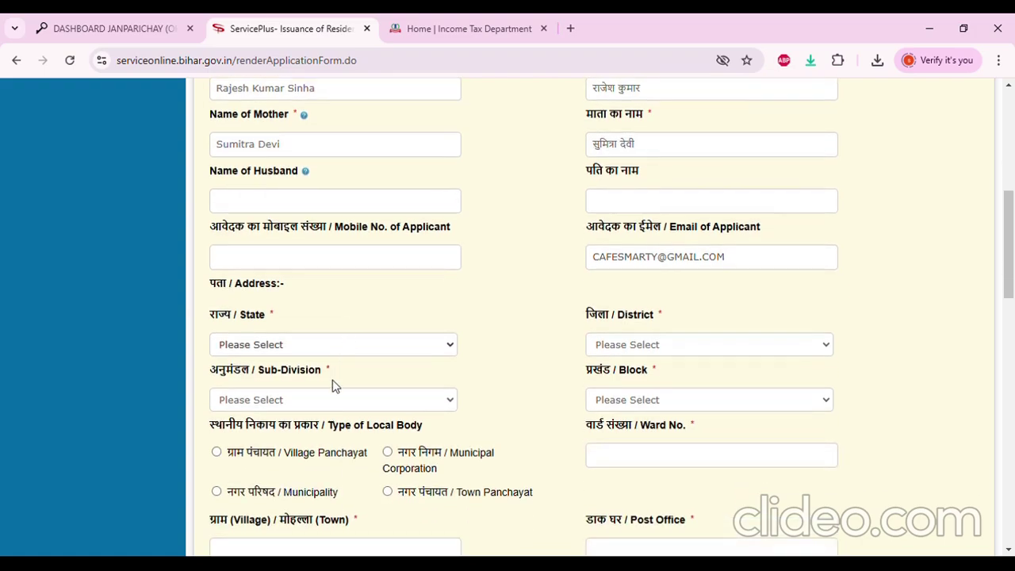
scroll(385, 339, down, 3)
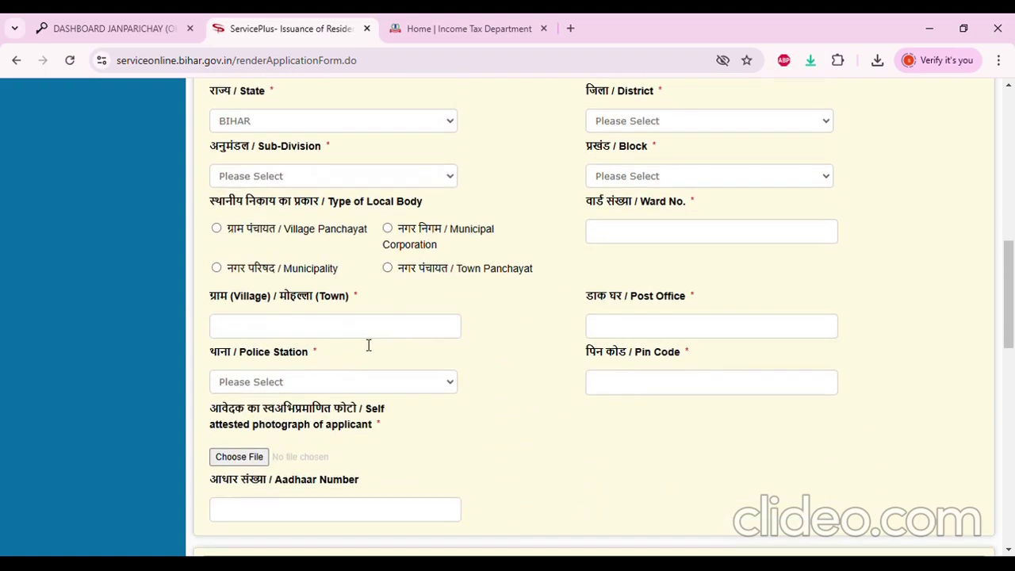
scroll(368, 345, down, 2)
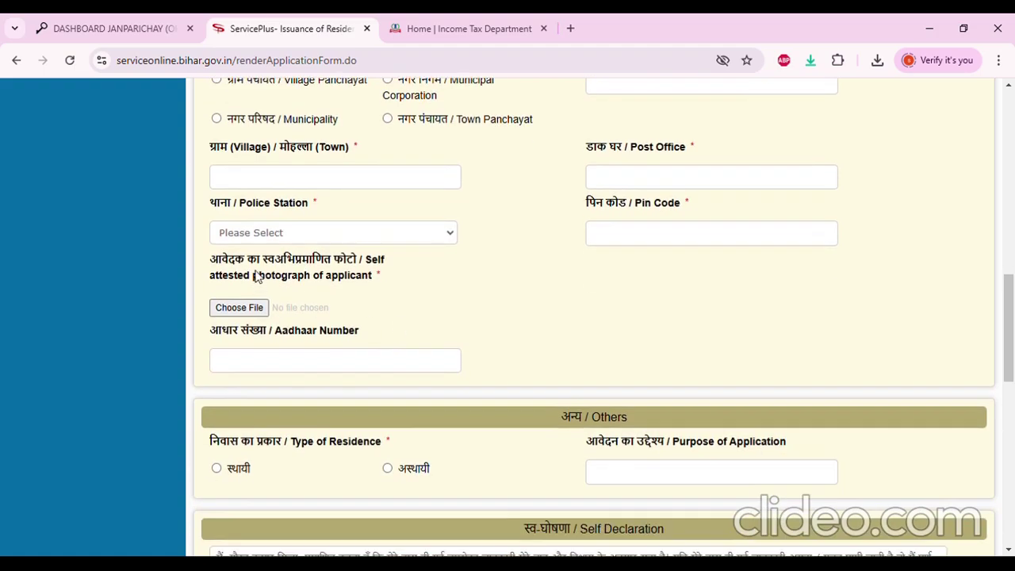
drag(247, 260, 311, 303)
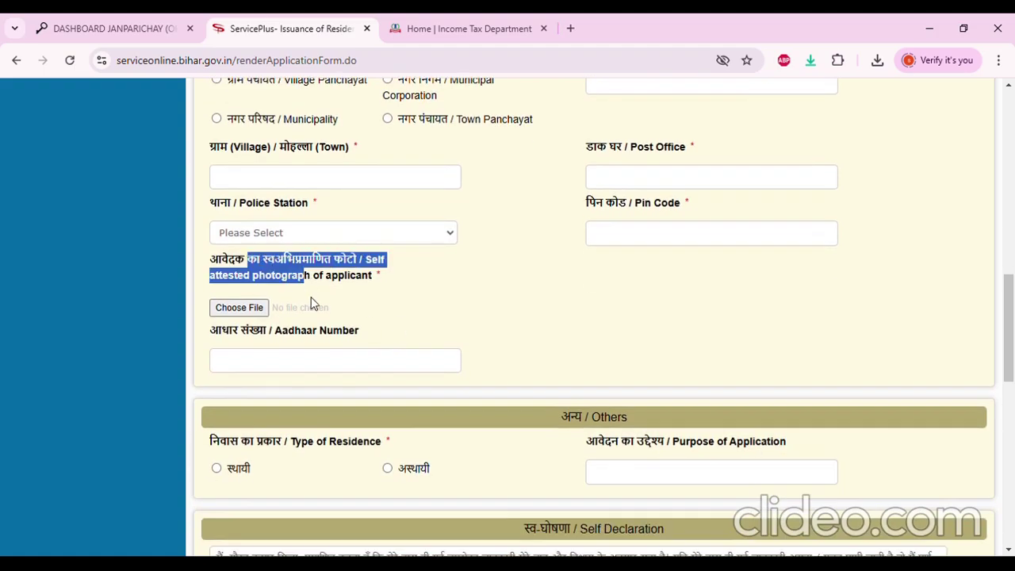
click(311, 298)
drag(235, 260, 301, 283)
click(324, 288)
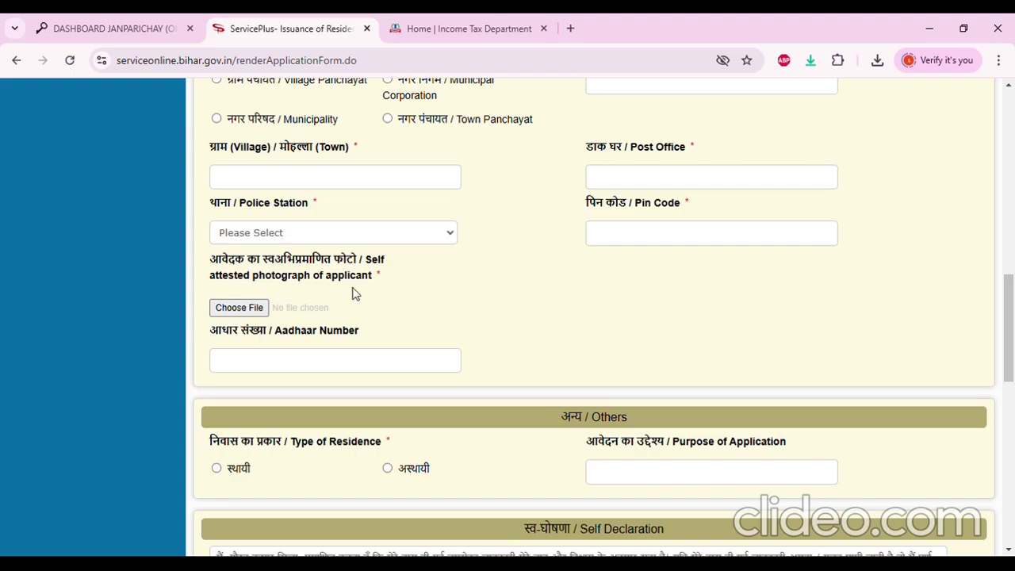
scroll(369, 303, up, 6)
scroll(374, 304, up, 5)
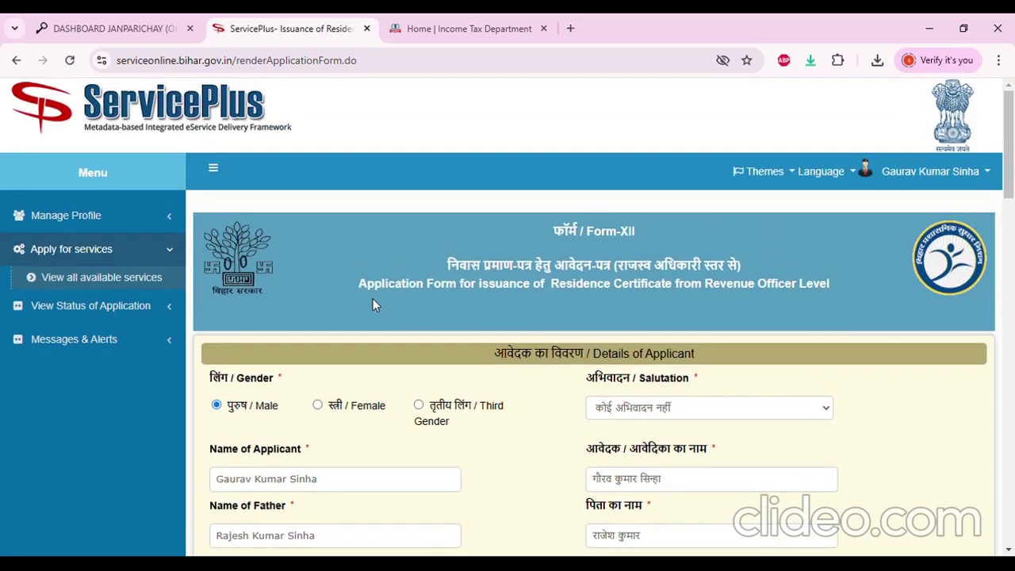
Scroll through the partly filled residence certificate form
scroll(370, 314, down, 1)
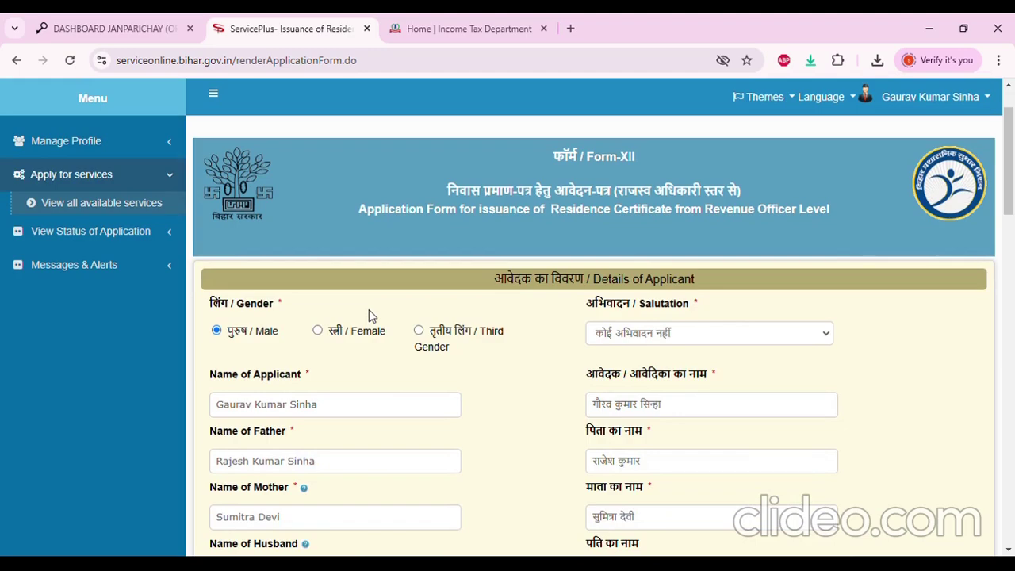
scroll(369, 311, down, 4)
scroll(371, 314, down, 1)
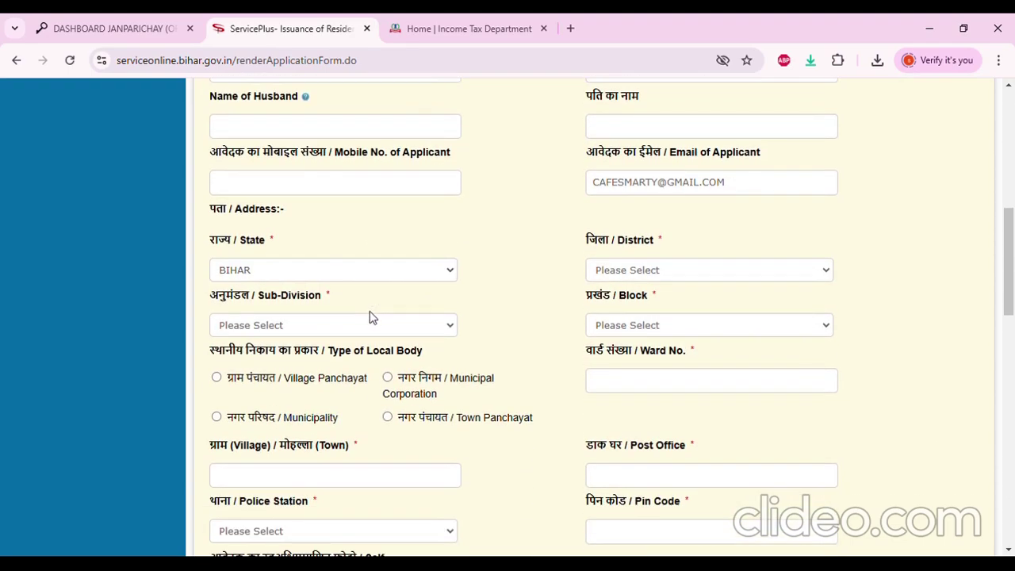
scroll(369, 316, down, 1)
scroll(372, 317, down, 2)
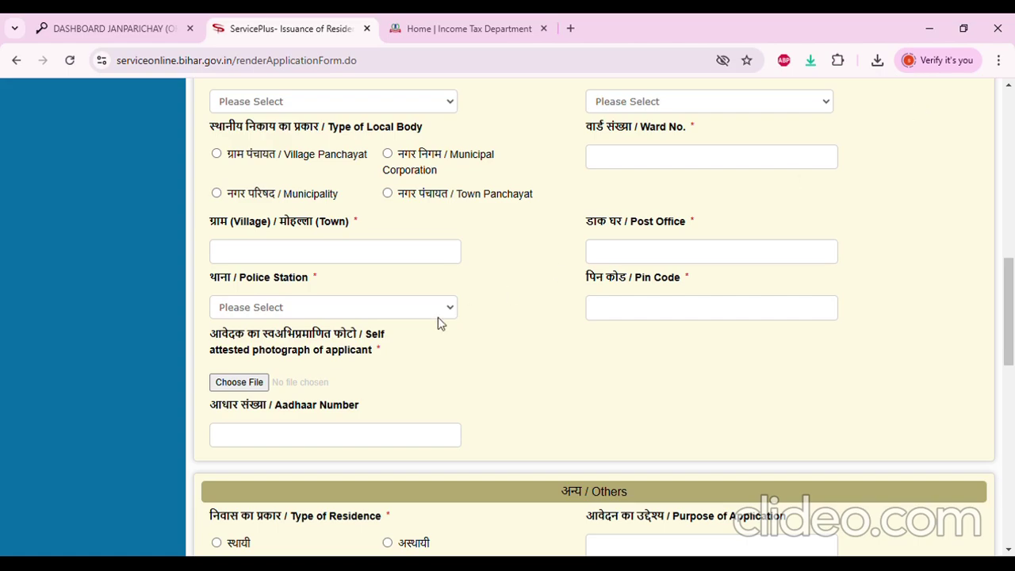
scroll(441, 323, down, 2)
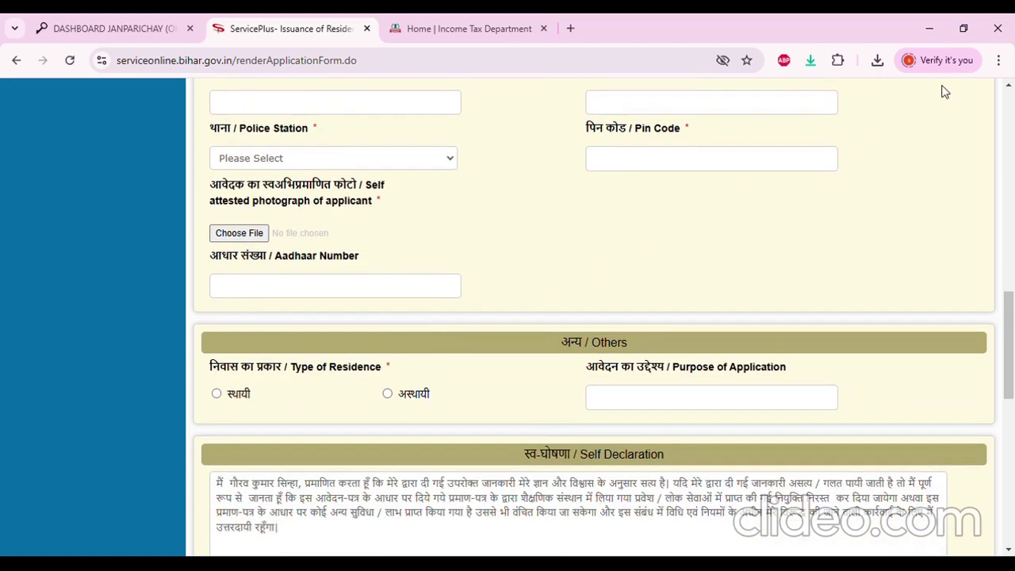
scroll(433, 328, up, 10)
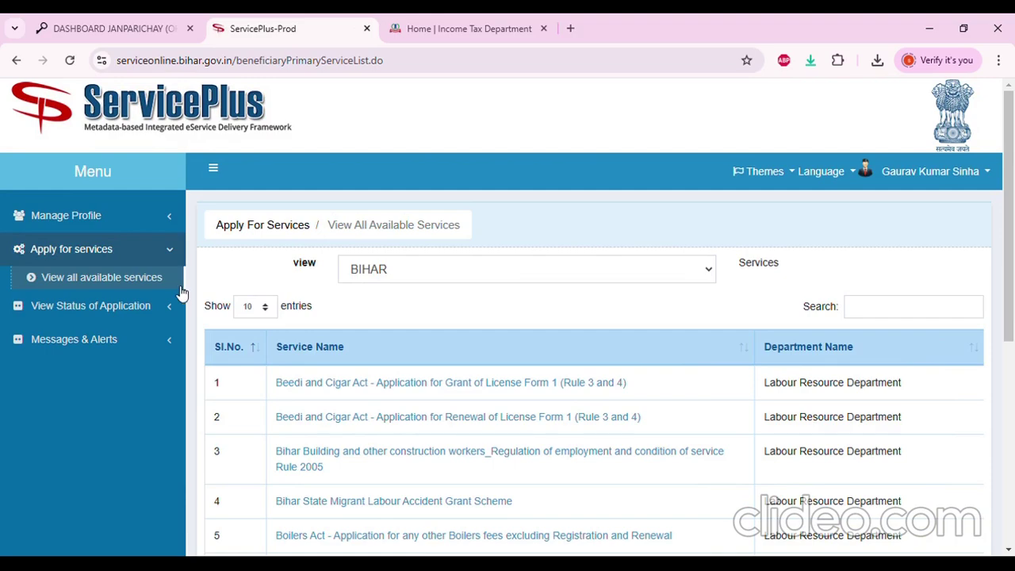
Close the ServicePlus page and clear the partial service search in JanParichay
click(366, 29)
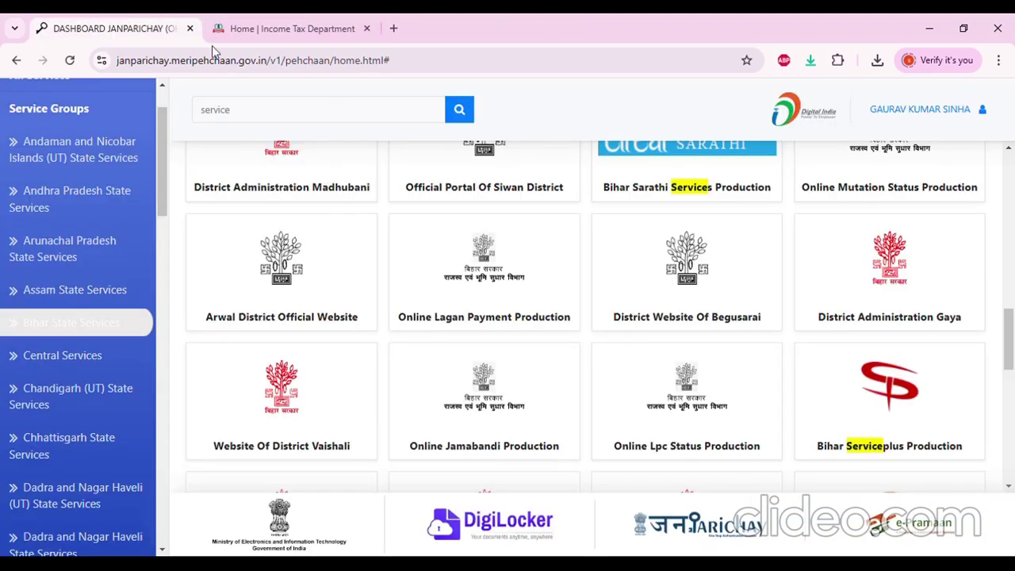
scroll(249, 213, up, 6)
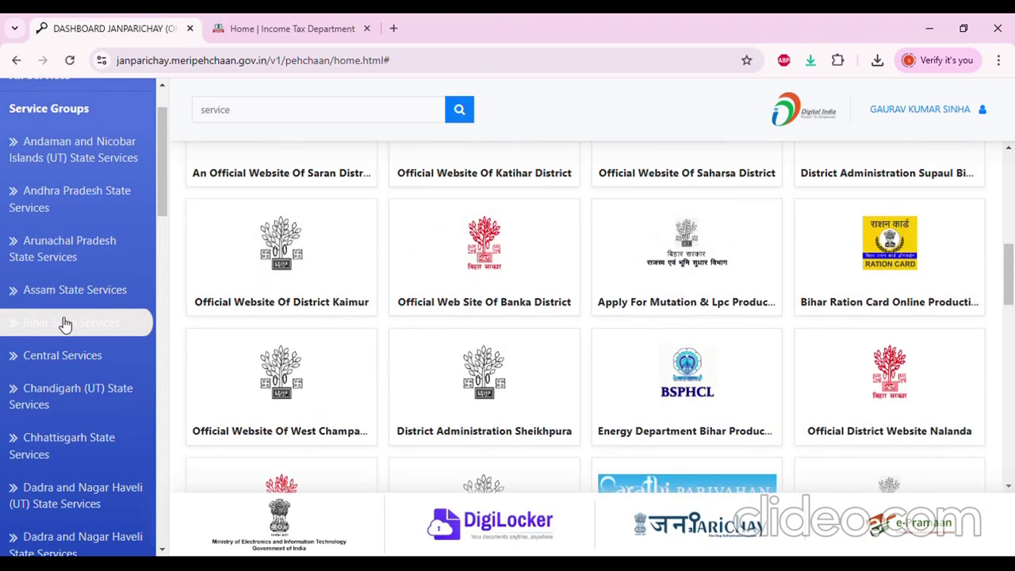
scroll(358, 220, up, 1)
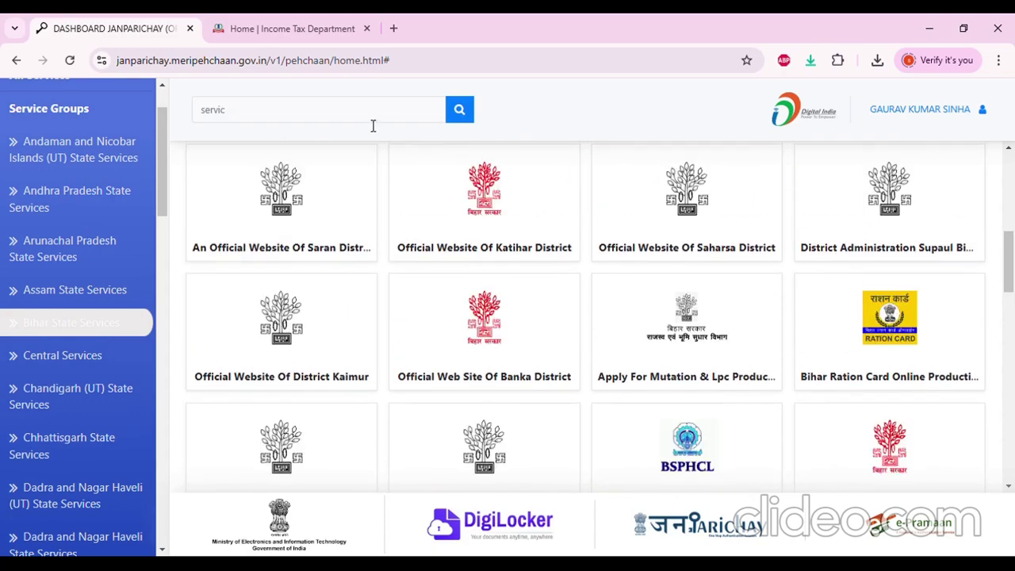
key(BackSpace)
key(BackSpace)
key(BackSpace)
key(BackSpace)
key(BackSpace)
key(BackSpace)
From Bihar State Services, launch Bihar Ration Card Online in a new tab with Access Now
click(38, 326)
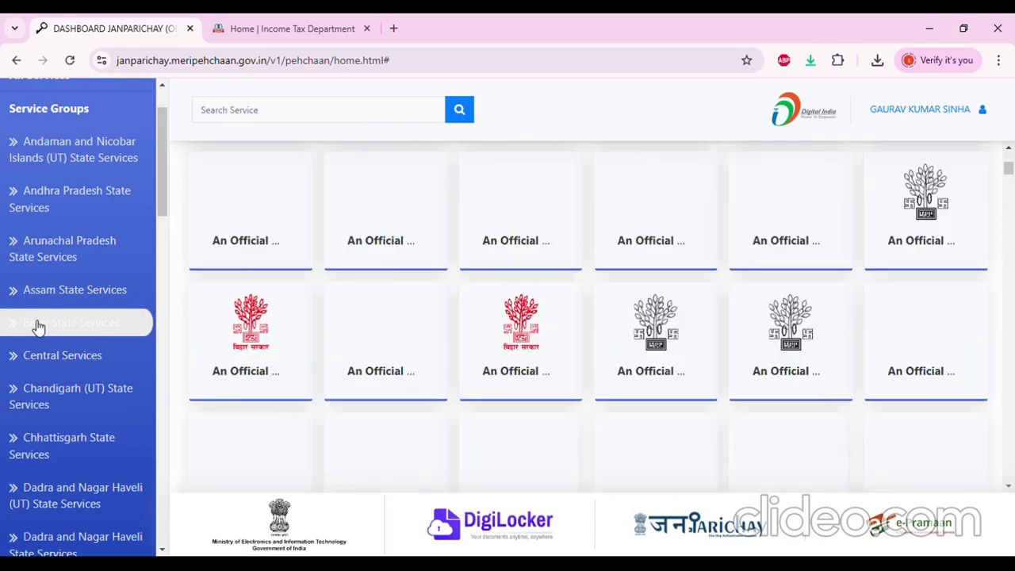
scroll(592, 299, down, 2)
scroll(714, 309, down, 4)
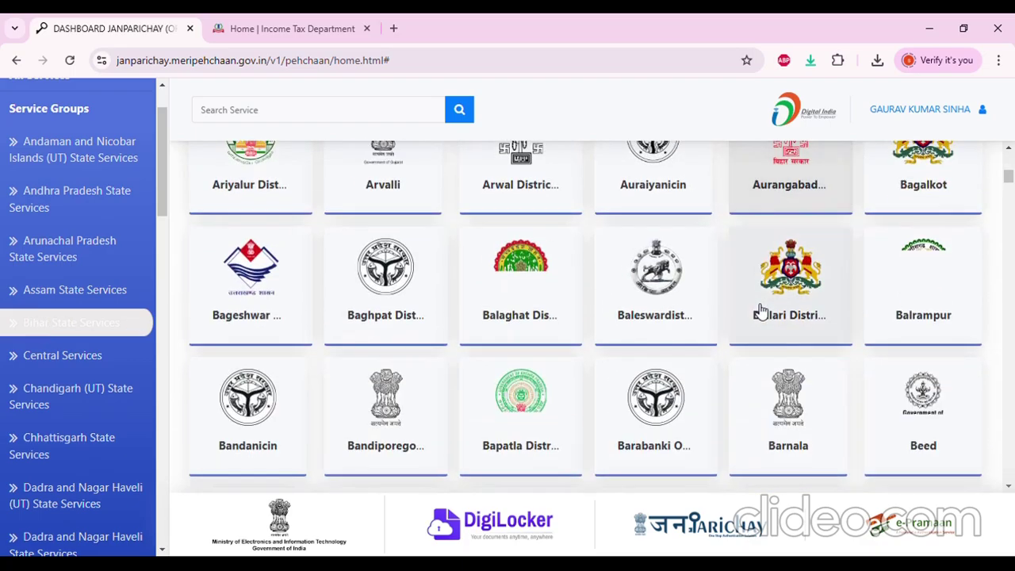
scroll(760, 309, down, 6)
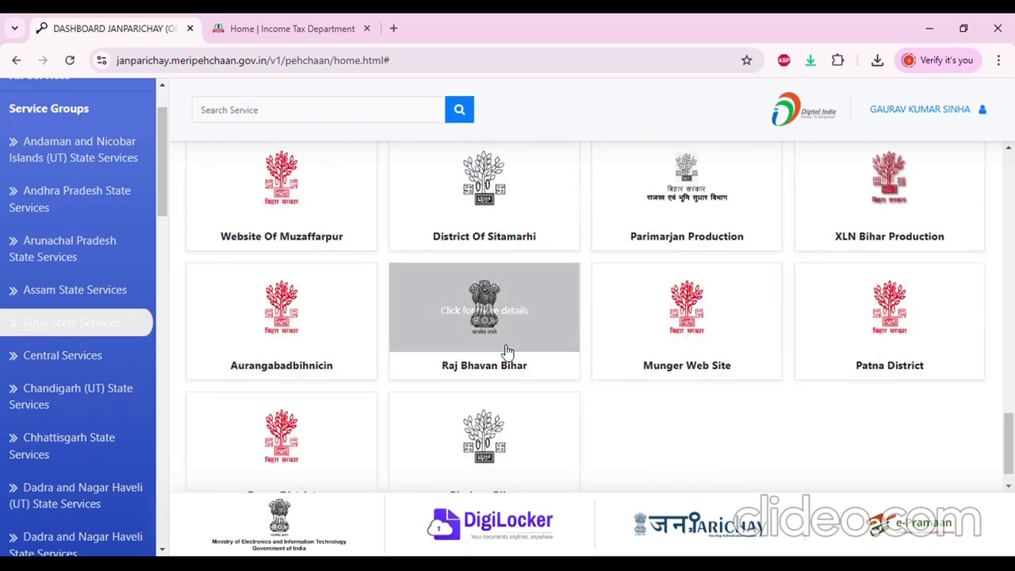
scroll(507, 352, down, 1)
scroll(524, 372, up, 13)
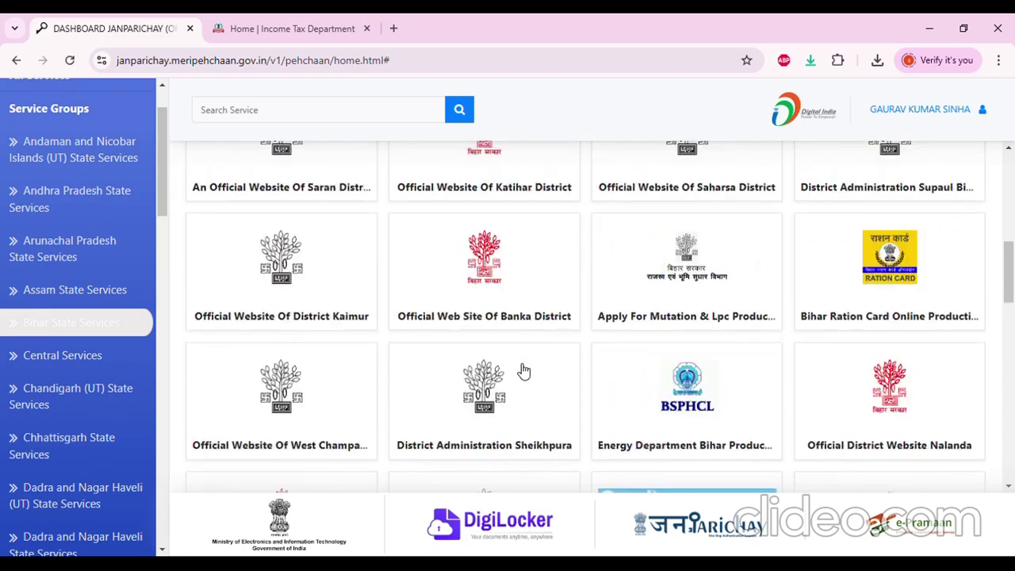
scroll(523, 372, up, 1)
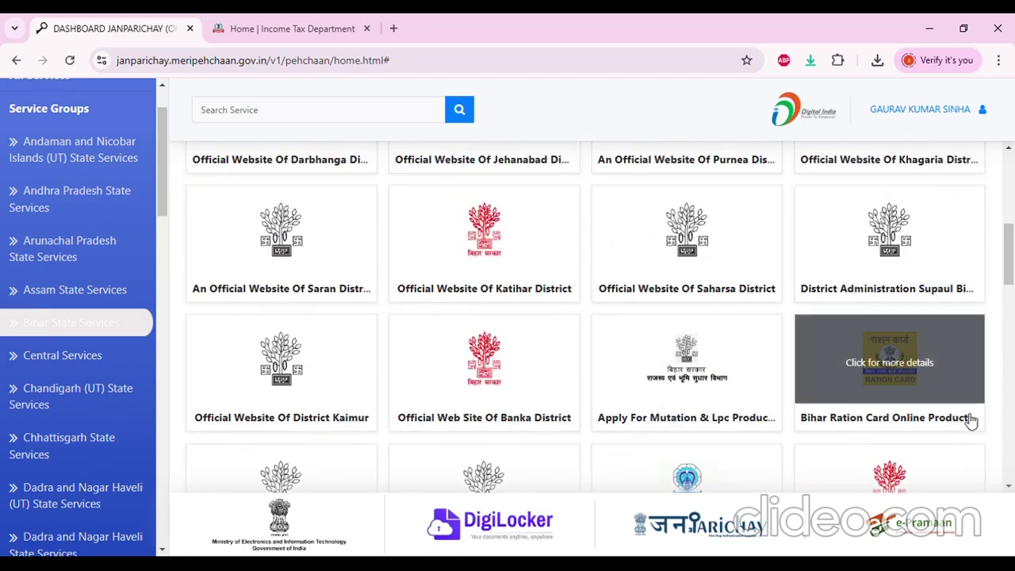
click(888, 385)
click(599, 389)
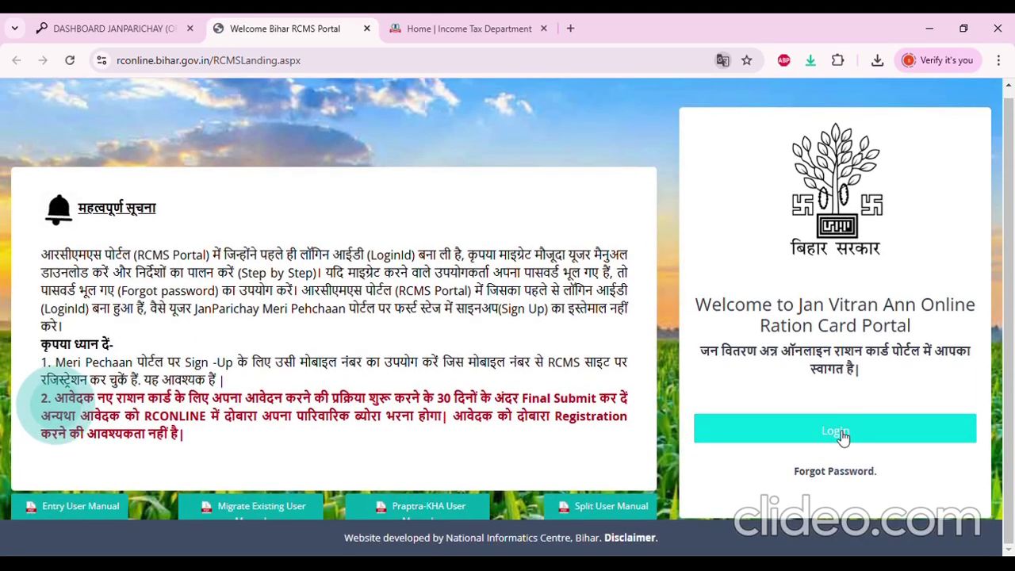
Log in to the RCMS portal and review the documents required for a new ration card
click(838, 433)
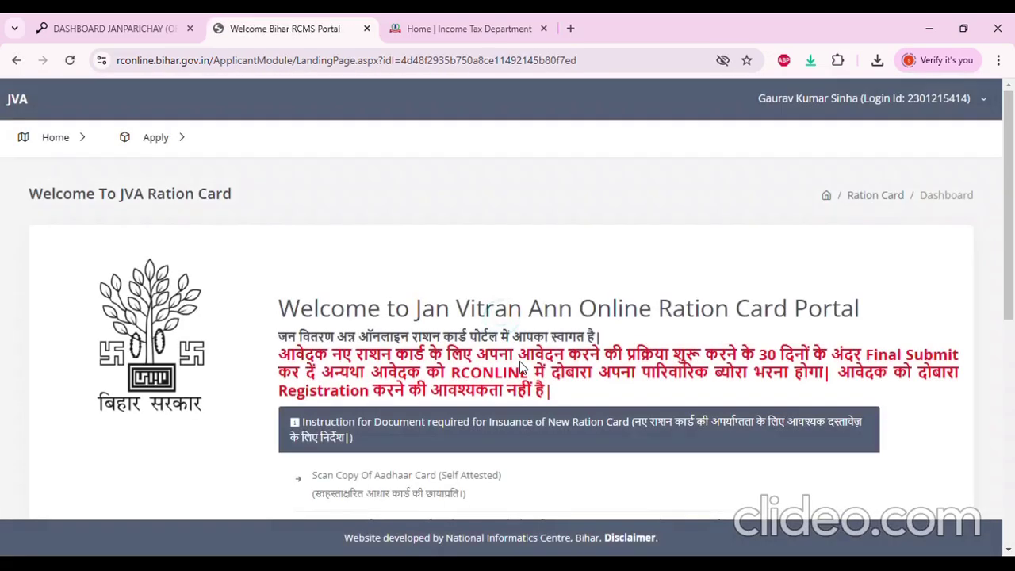
scroll(519, 361, down, 5)
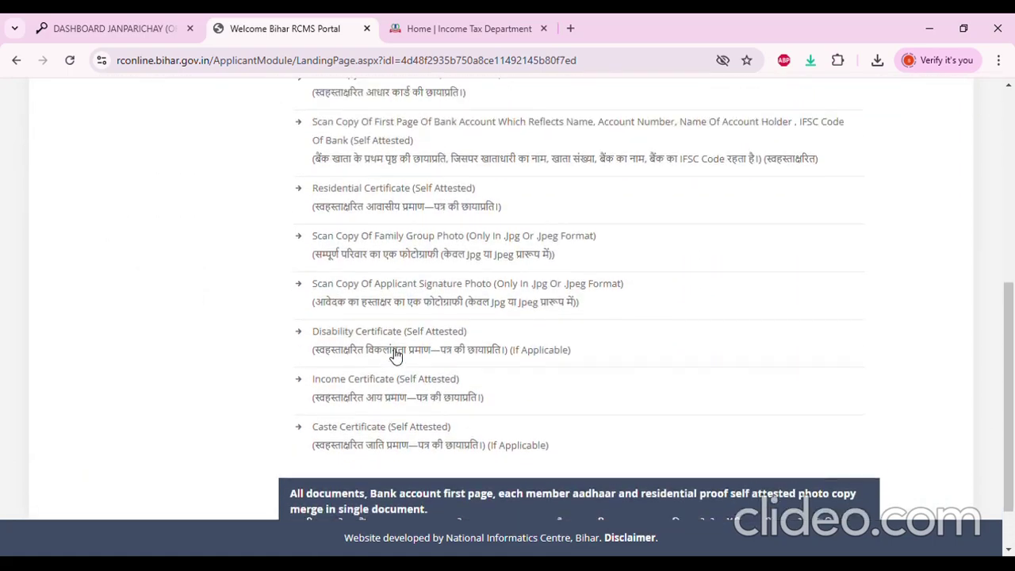
scroll(397, 355, up, 5)
scroll(372, 310, down, 2)
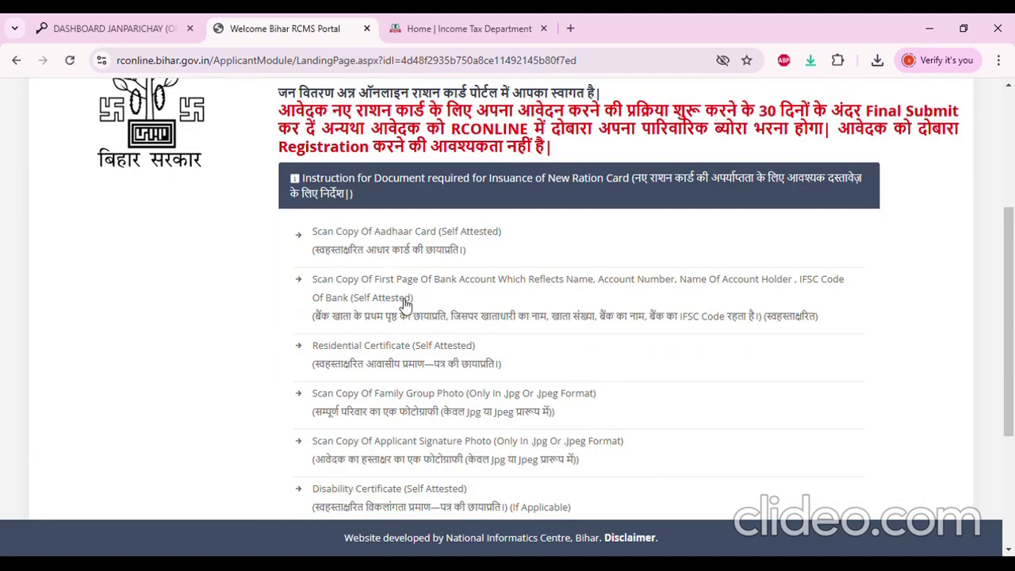
scroll(432, 319, down, 1)
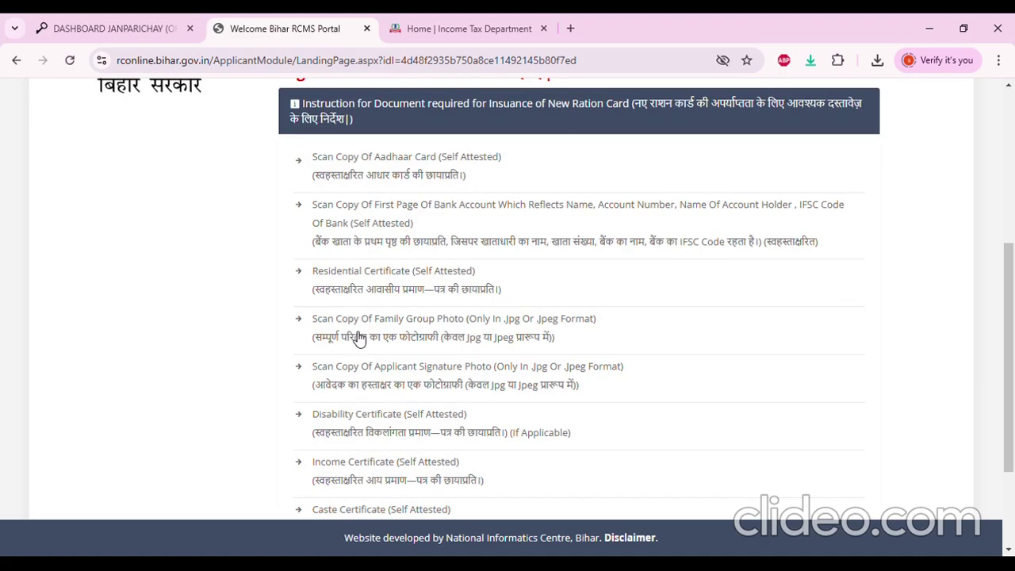
scroll(415, 337, down, 1)
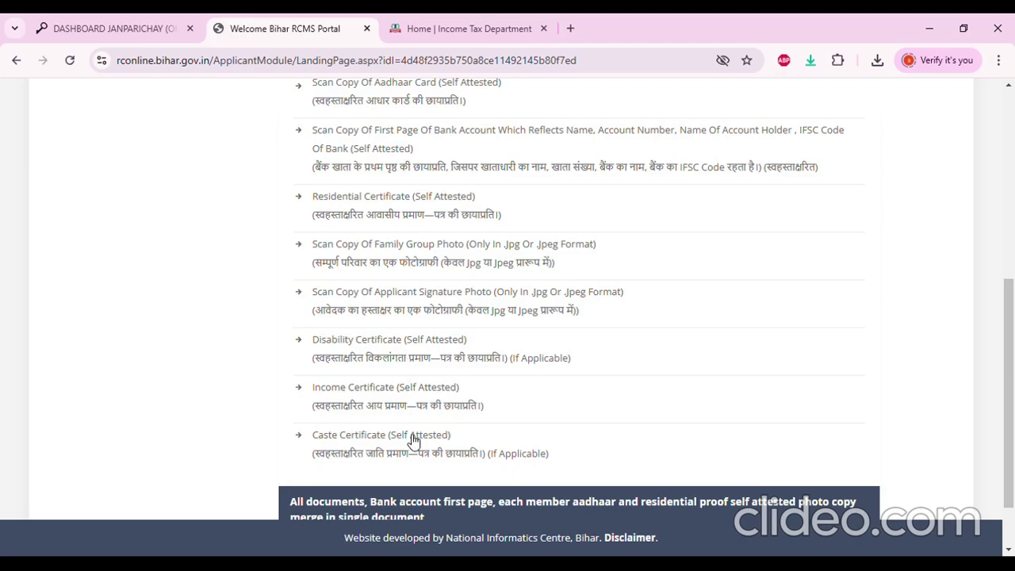
scroll(455, 405, down, 1)
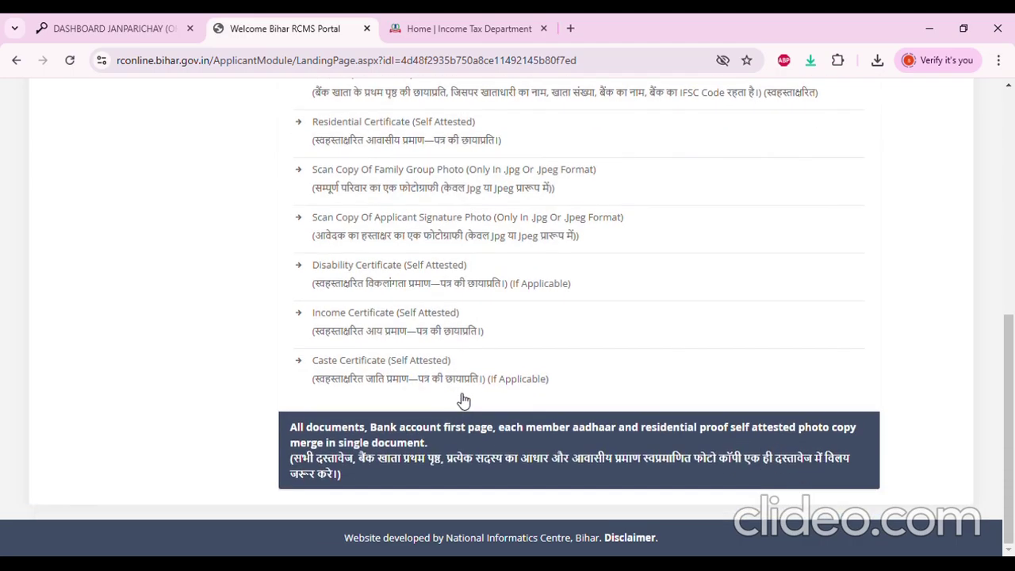
scroll(482, 381, up, 6)
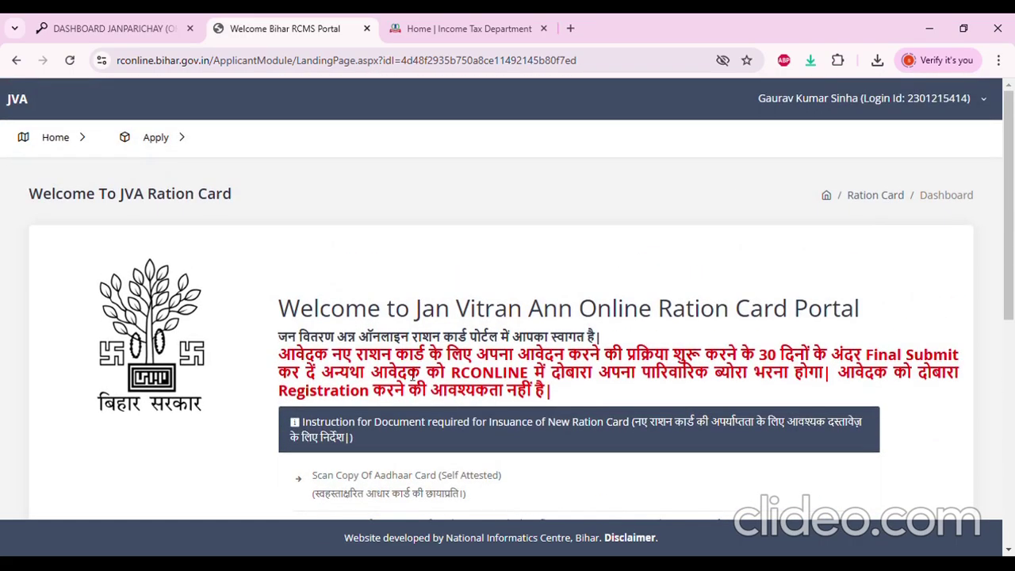
Choose Track Application Status from the portal's Apply menu
click(157, 137)
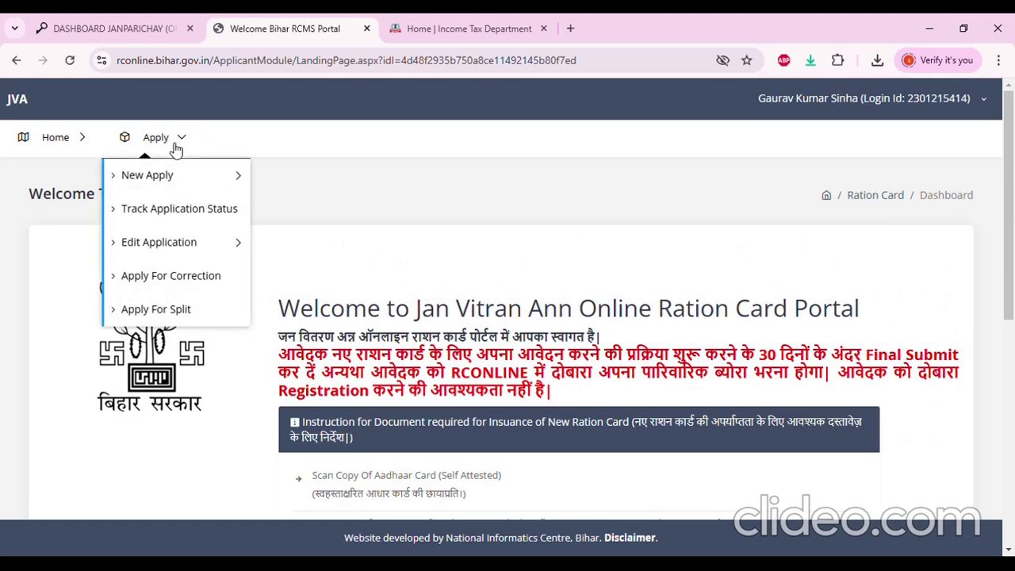
click(181, 176)
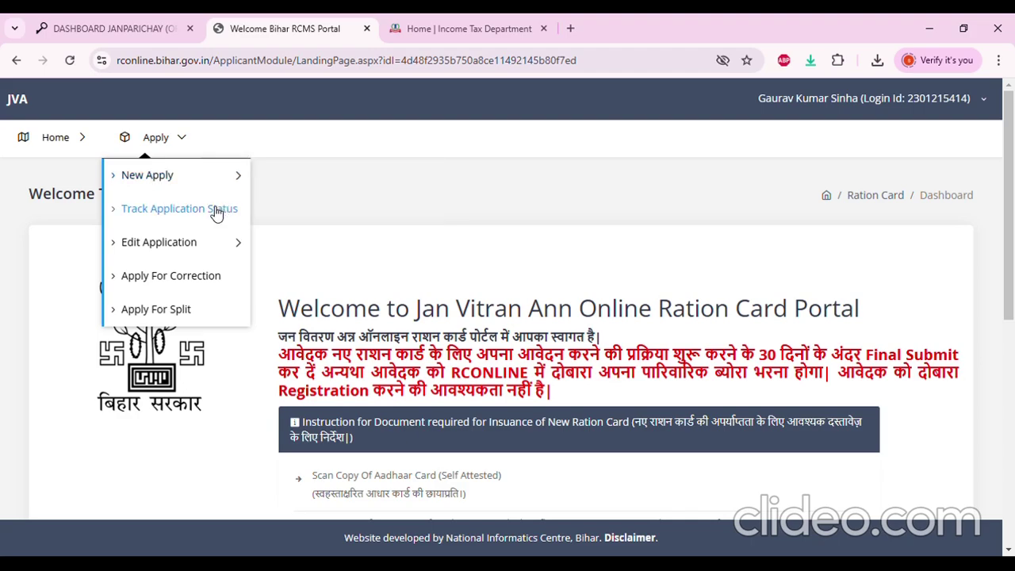
mouse_move(227, 251)
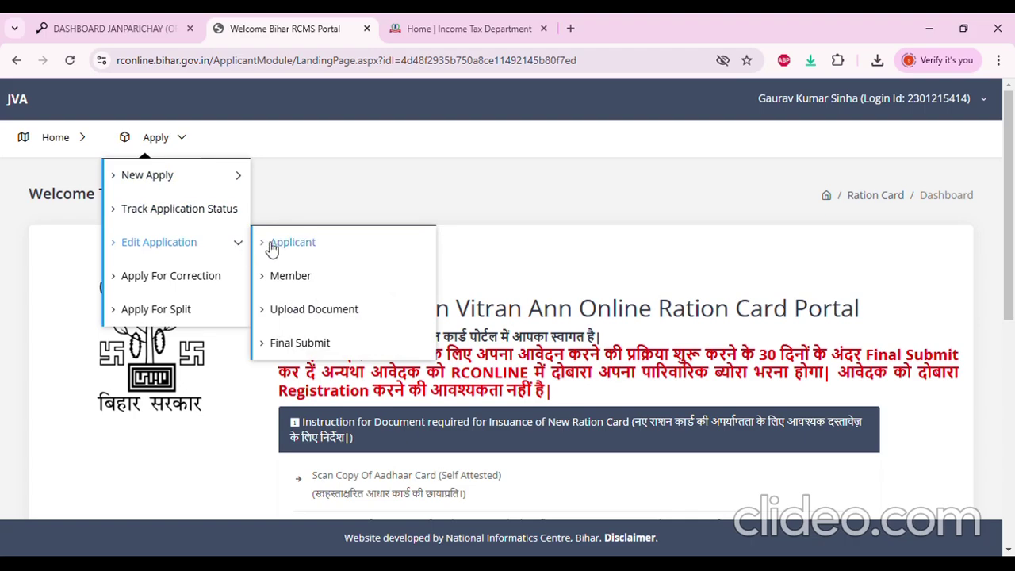
click(227, 238)
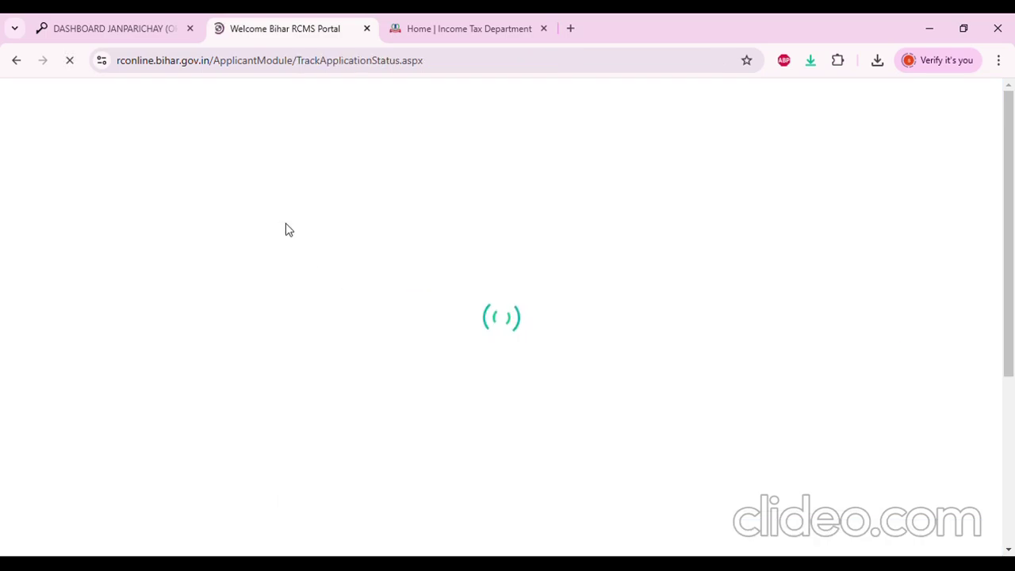
Review the Application Status page and highlight the generated ration card number
scroll(453, 272, down, 2)
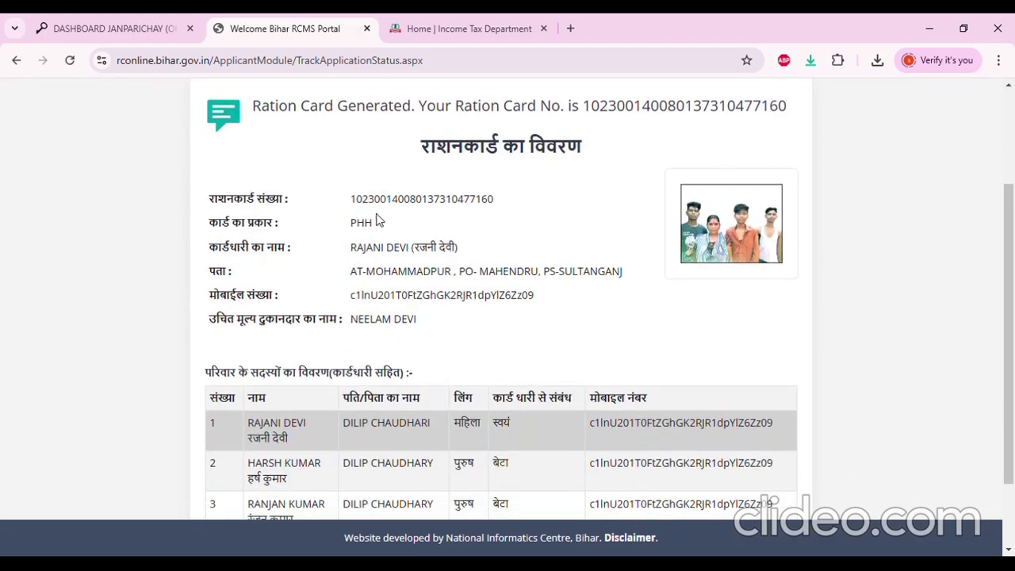
drag(495, 199, 361, 202)
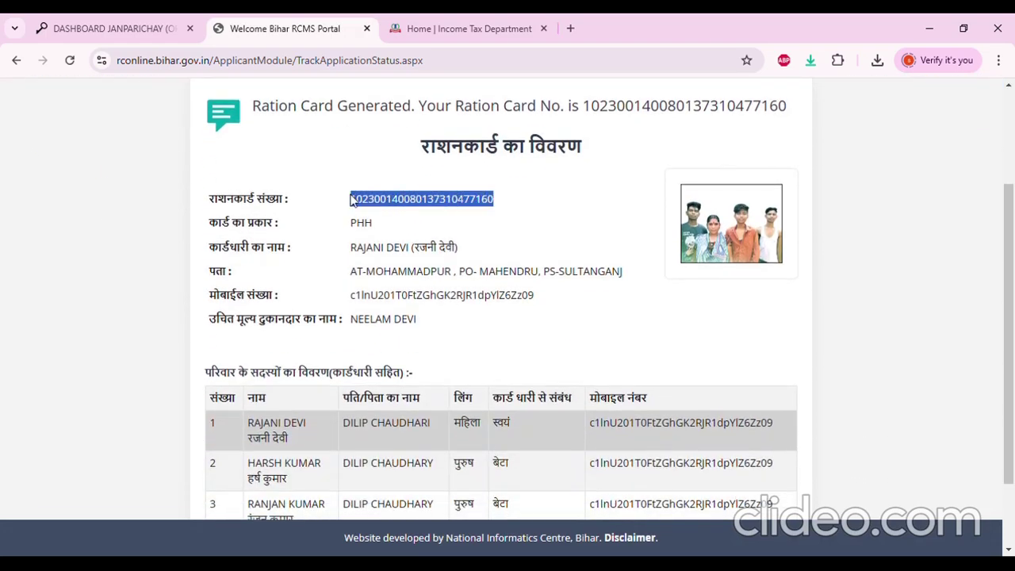
click(419, 223)
scroll(397, 243, down, 1)
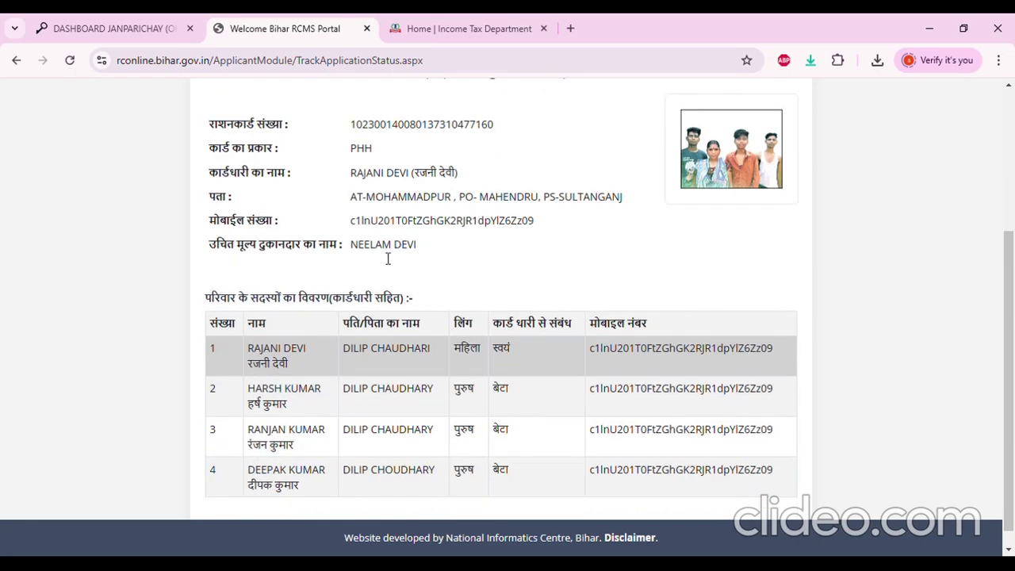
scroll(441, 309, up, 3)
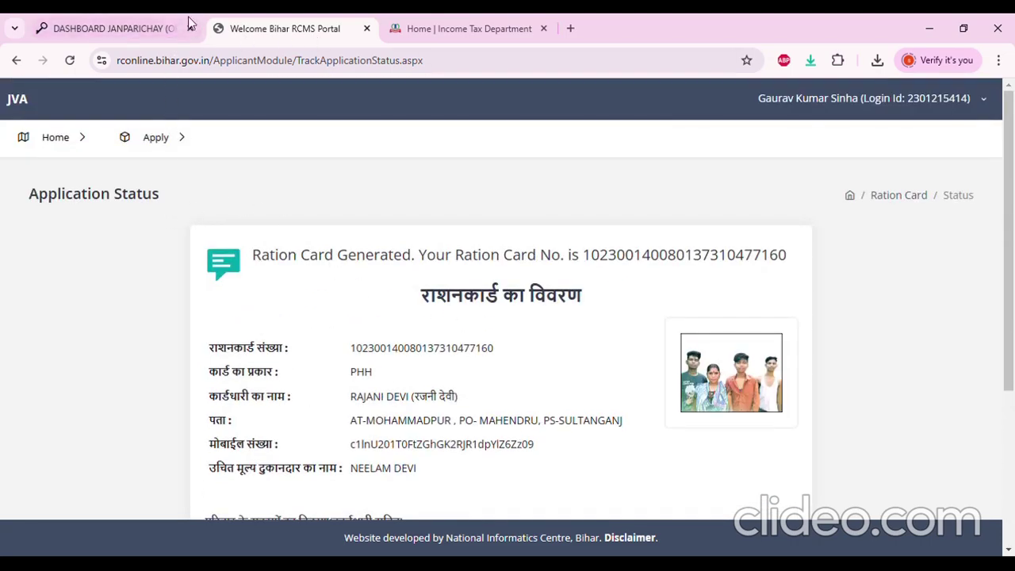
Switch back to the DASHBOARD JANPARICHAY tab and scroll to its top
click(141, 20)
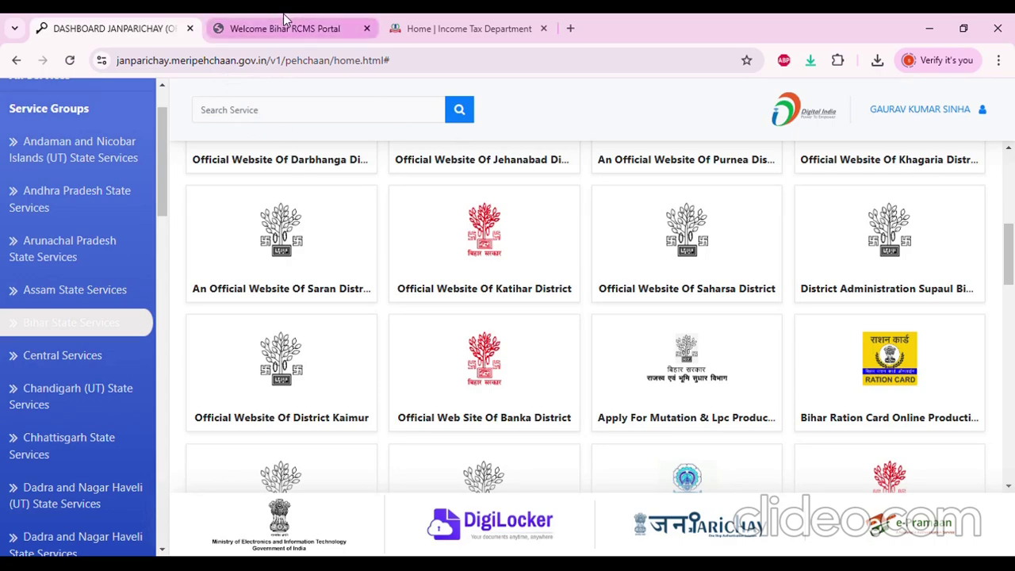
click(284, 19)
click(151, 22)
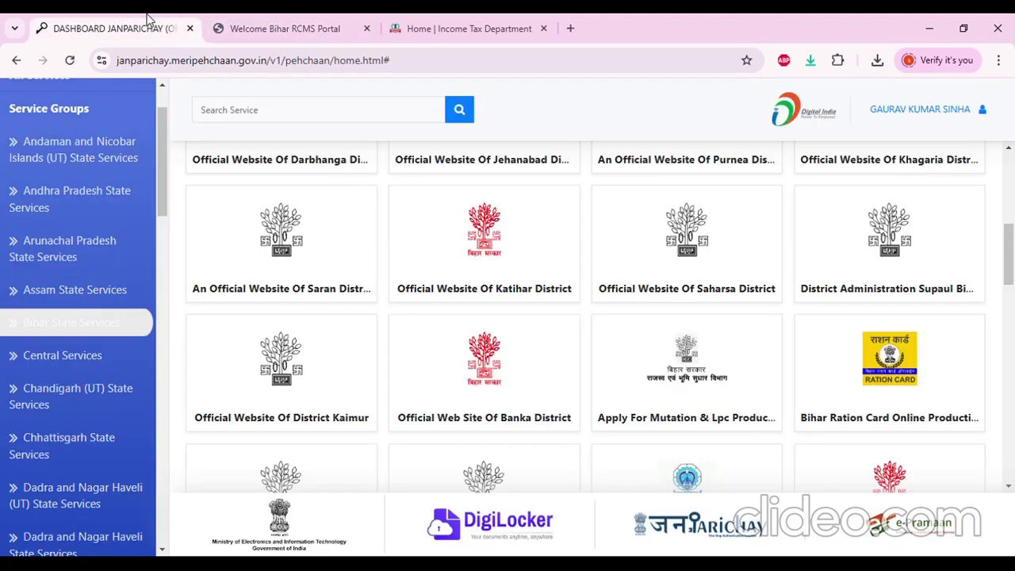
scroll(605, 339, up, 5)
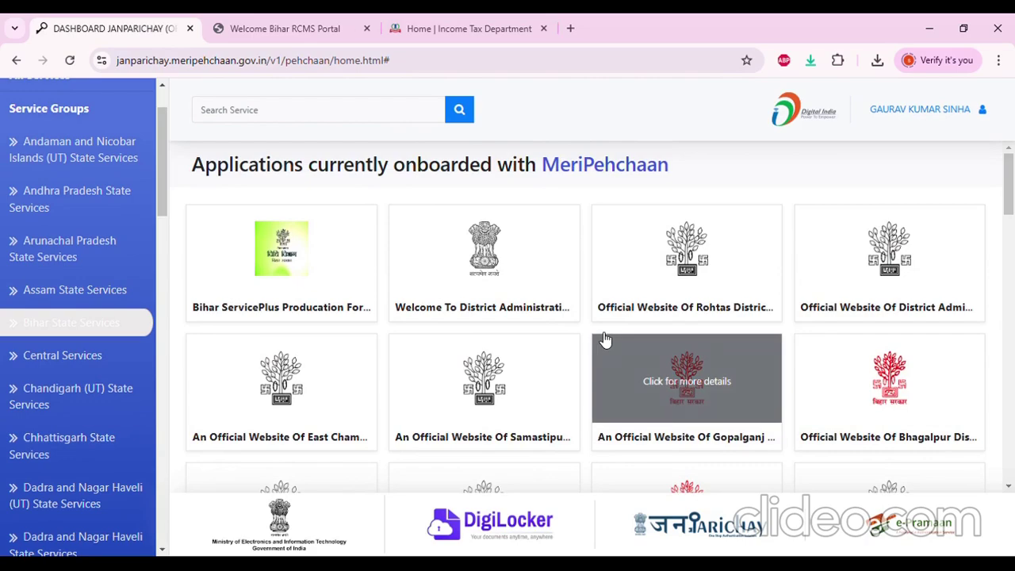